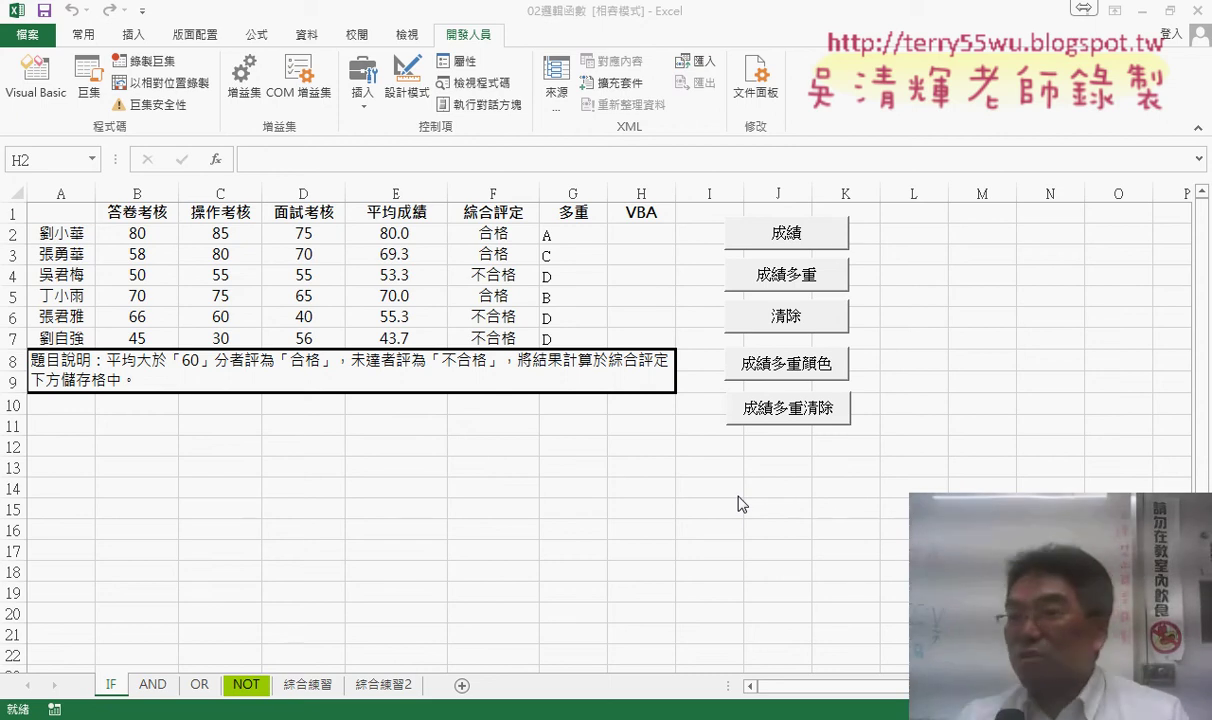
# Open the VBA editor from the Developer tab to view module AAA's grading macros.
pyautogui.click(814, 238)
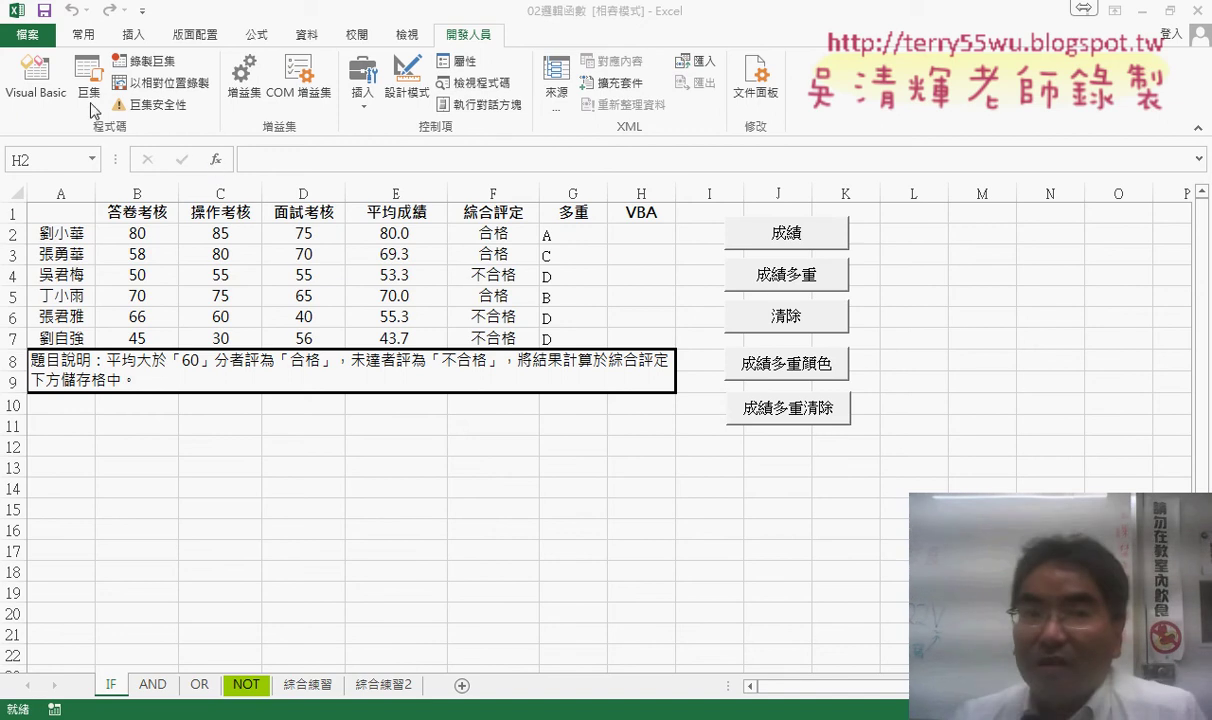
pyautogui.click(45, 88)
# Scroll the module code and highlight the 成績 and 成績多重 procedure names.
pyautogui.scroll(5, 735, 265)
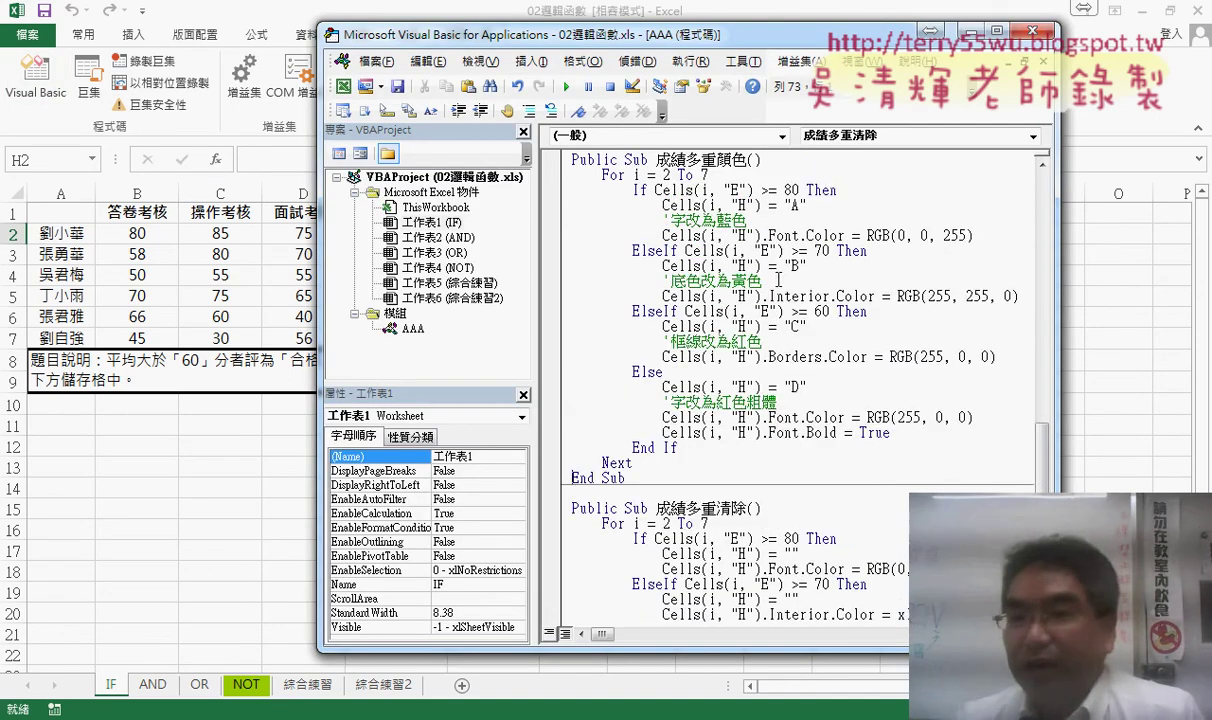
pyautogui.scroll(5, 735, 265)
pyautogui.scroll(5, 735, 265)
pyautogui.scroll(5, 698, 207)
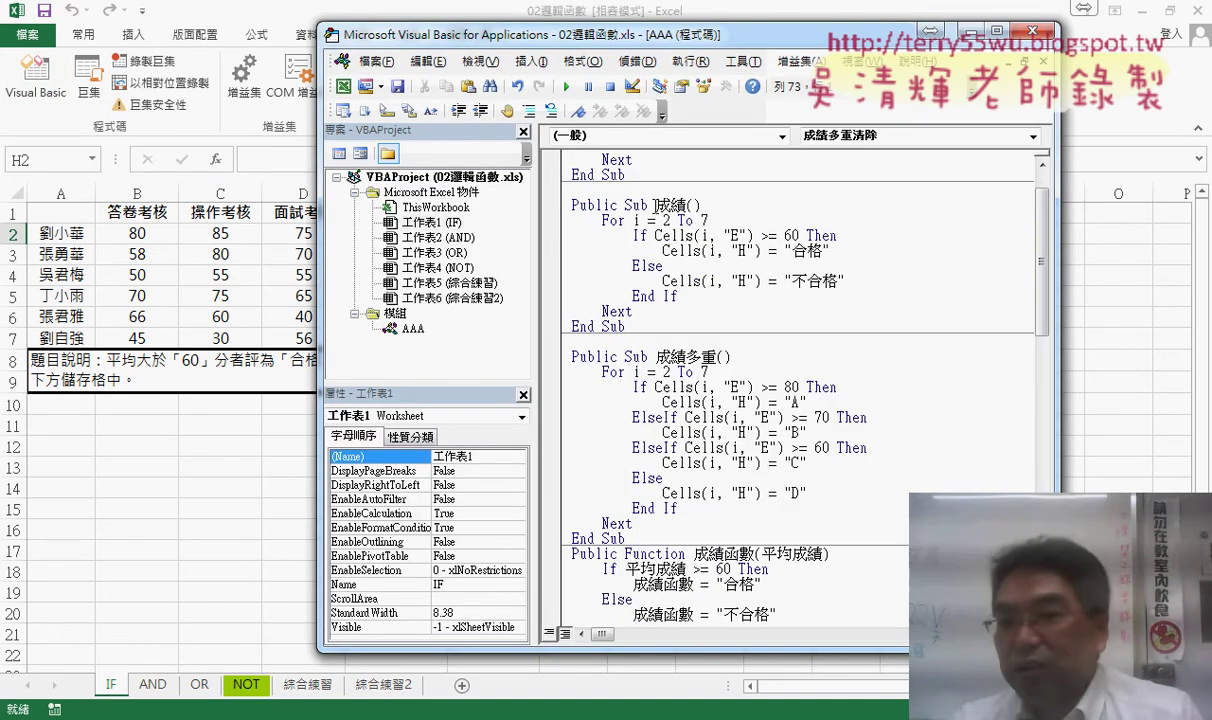
pyautogui.click(655, 205)
pyautogui.moveTo(625, 205); pyautogui.dragTo(706, 203)
pyautogui.scroll(-4, 737, 287)
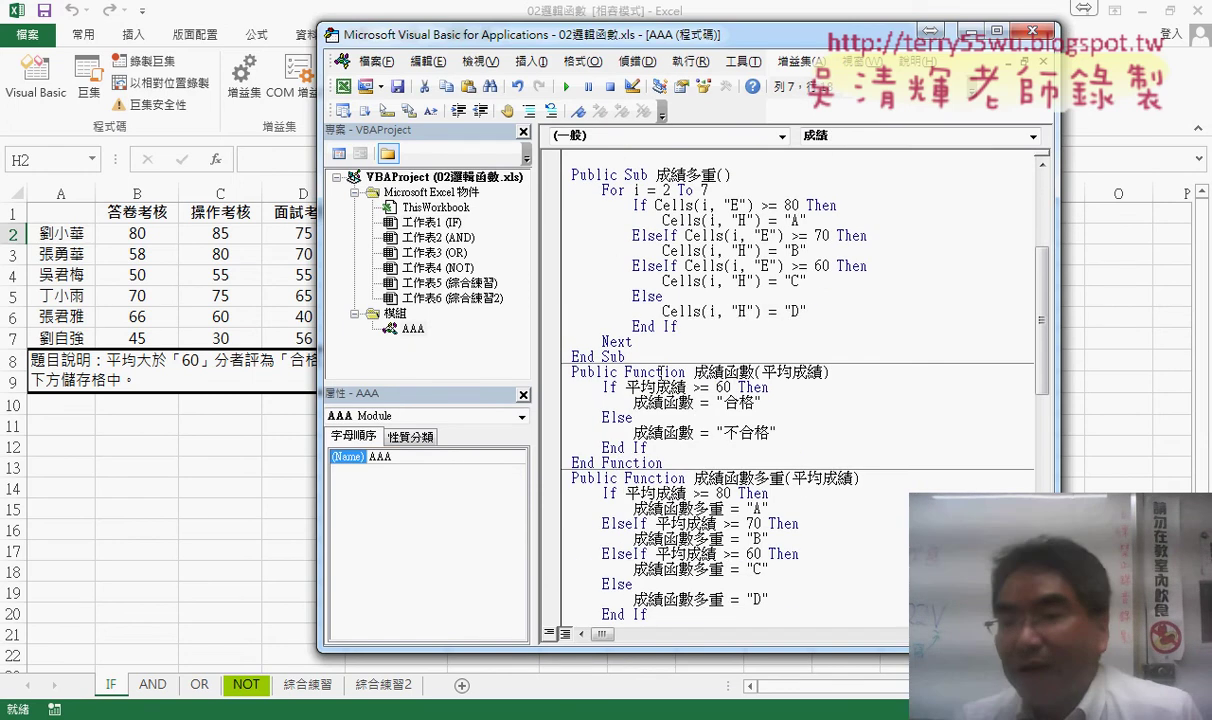
pyautogui.moveTo(625, 372); pyautogui.dragTo(752, 372)
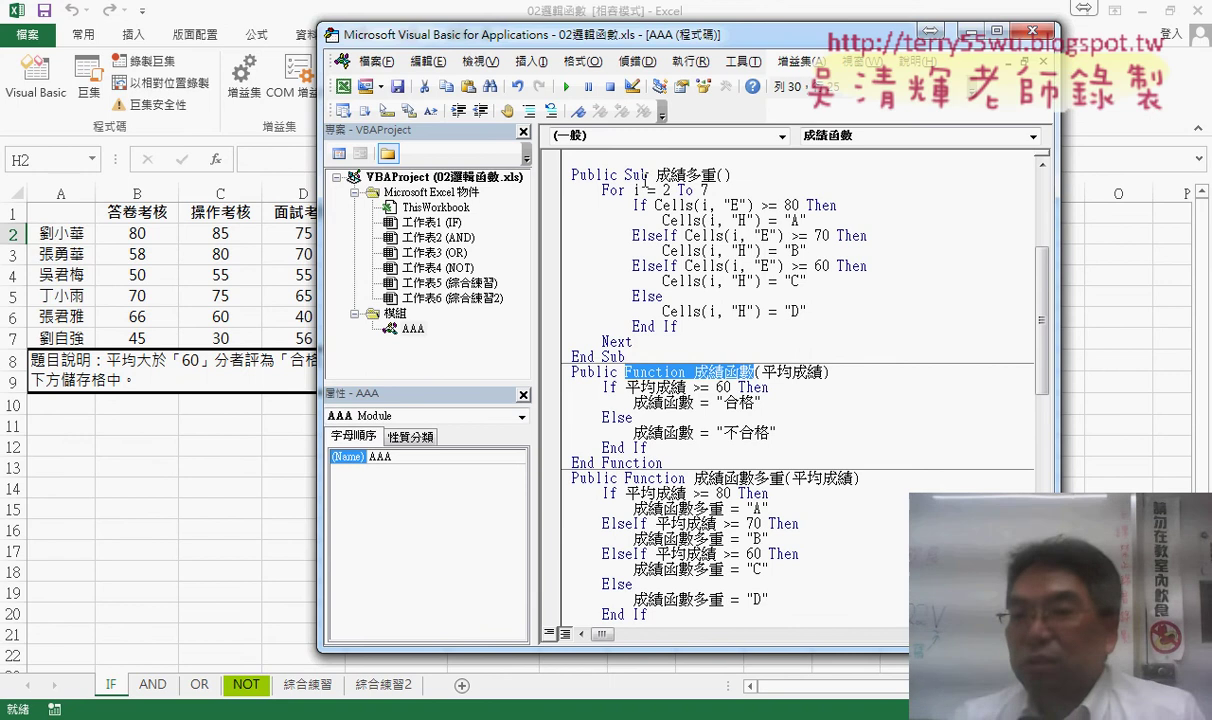
pyautogui.moveTo(625, 175); pyautogui.dragTo(727, 175)
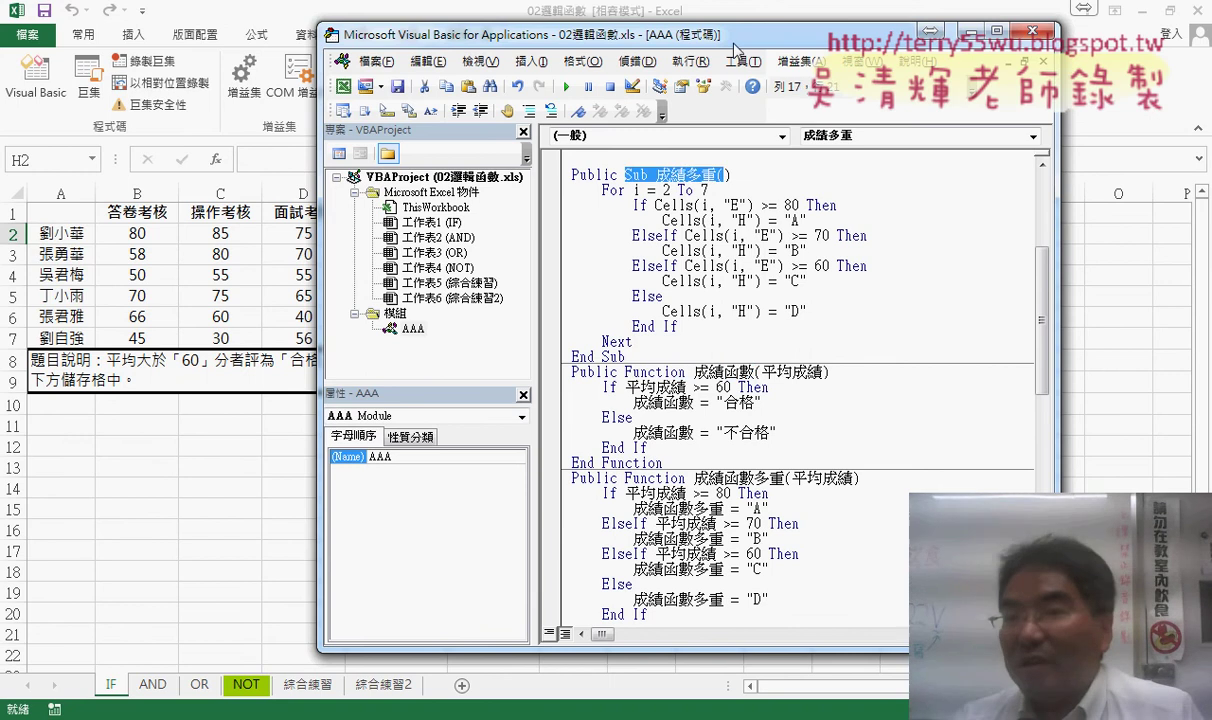
# Reposition and enlarge the VBA editor beside the worksheet, highlighting the 成績函數 function name.
pyautogui.moveTo(735, 50); pyautogui.dragTo(417, 63)
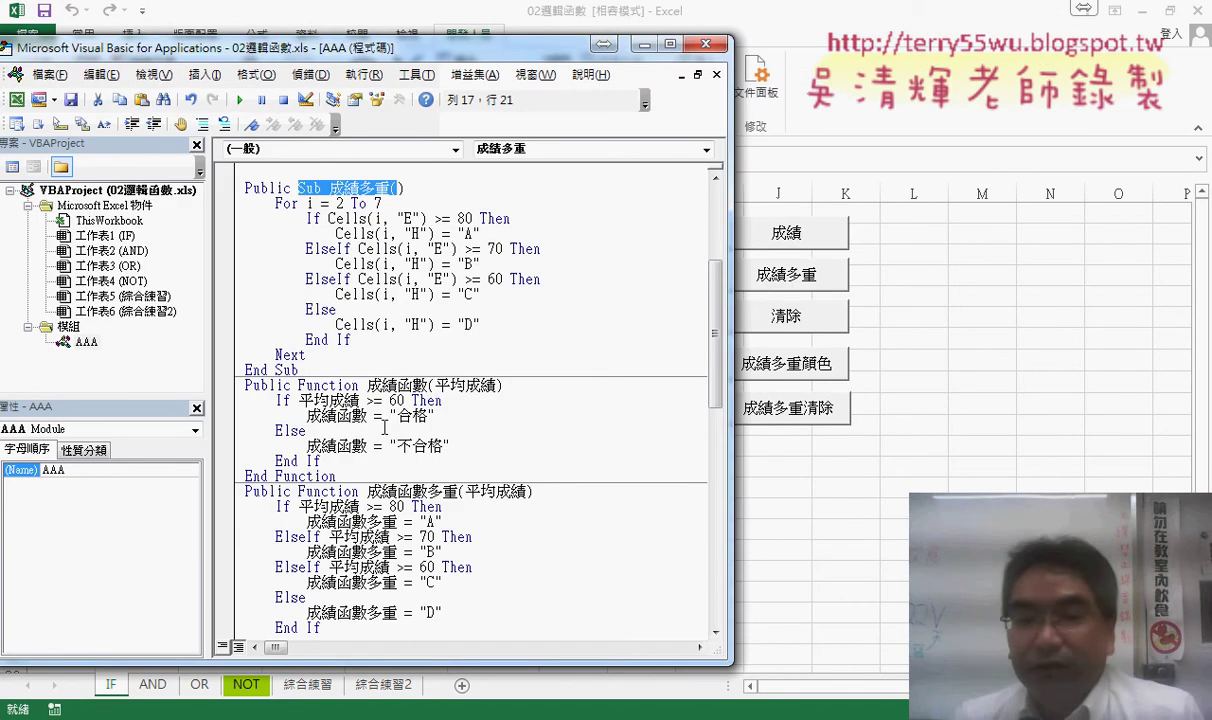
pyautogui.moveTo(298, 385); pyautogui.dragTo(427, 385)
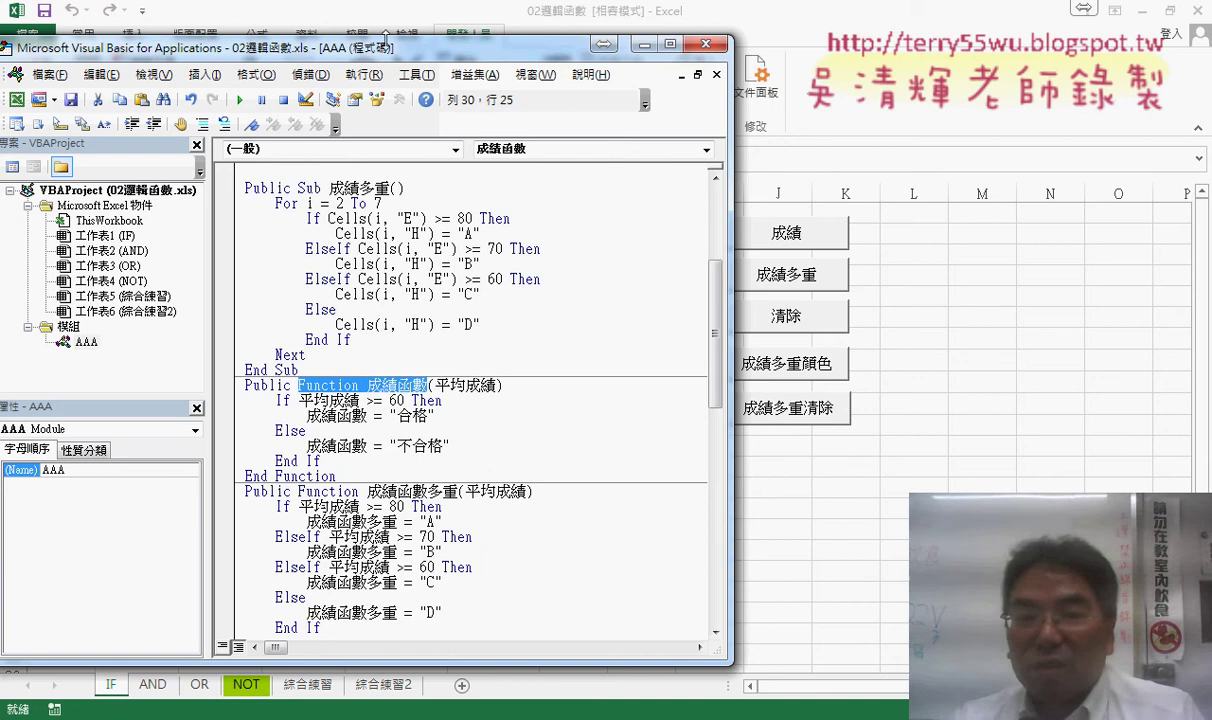
pyautogui.moveTo(366, 43); pyautogui.dragTo(425, 240)
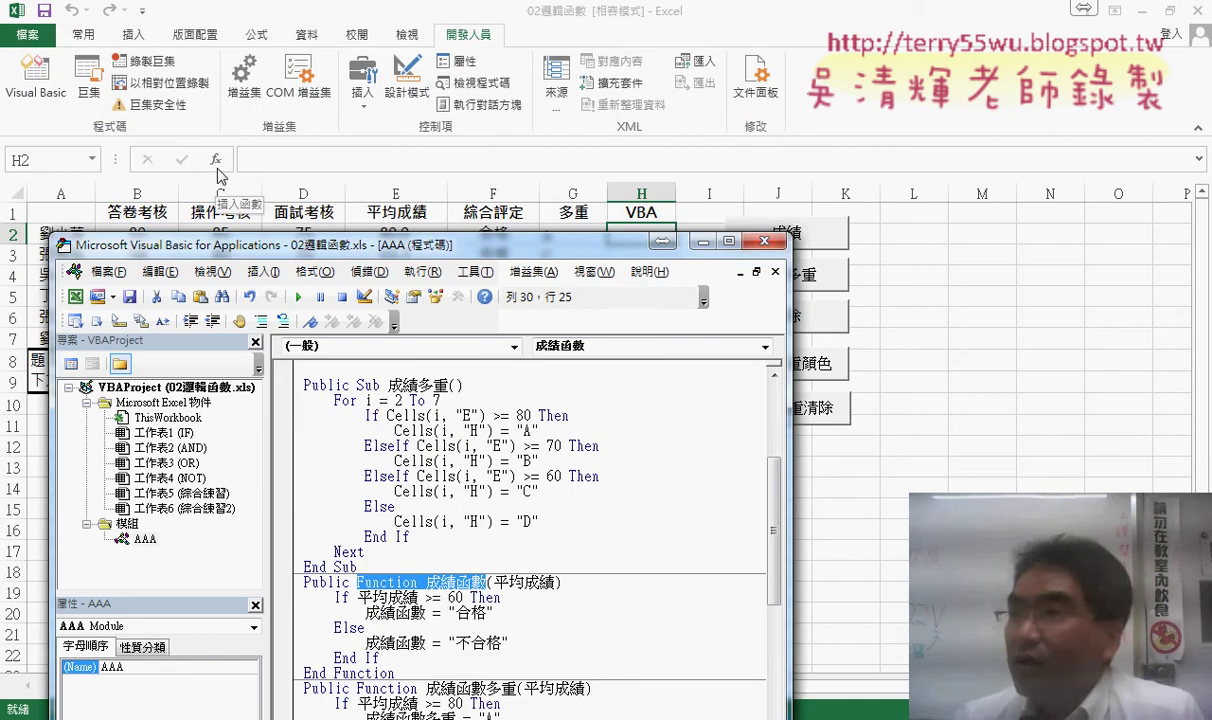
pyautogui.moveTo(309, 247); pyautogui.dragTo(257, 25)
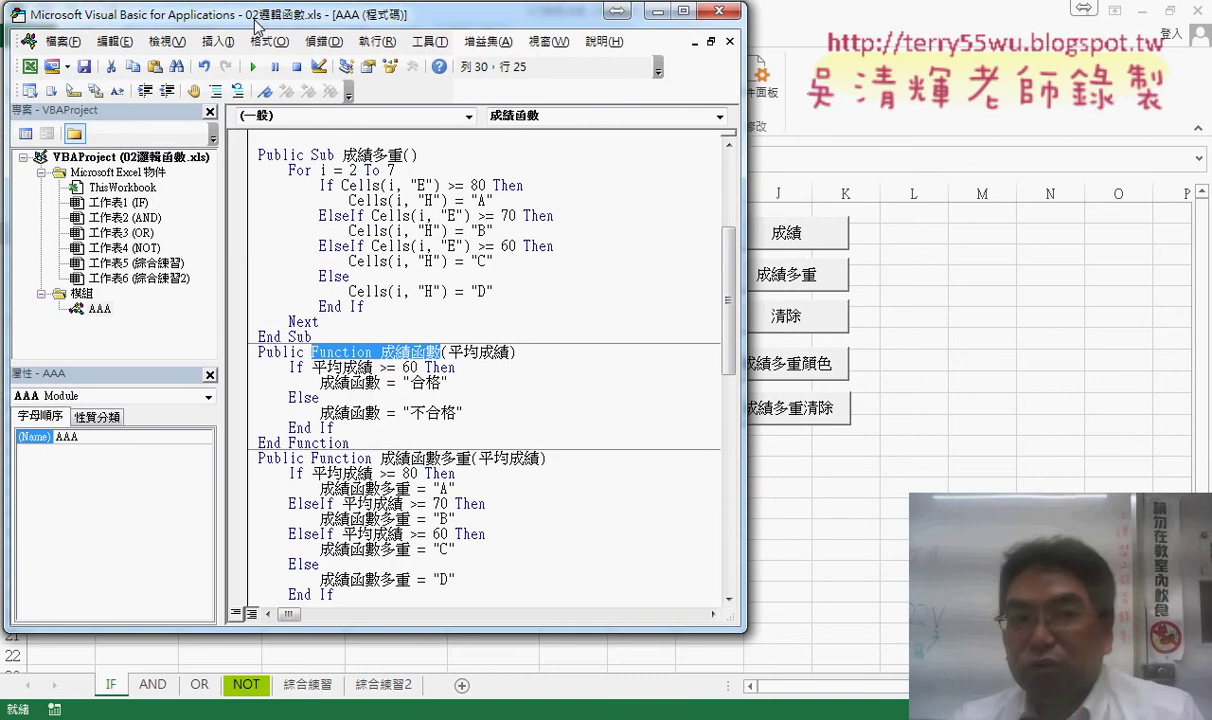
pyautogui.moveTo(745, 631)
pyautogui.mouseDown()
pyautogui.moveTo(1208, 718)
pyautogui.moveTo(697, 611)
pyautogui.mouseUp()
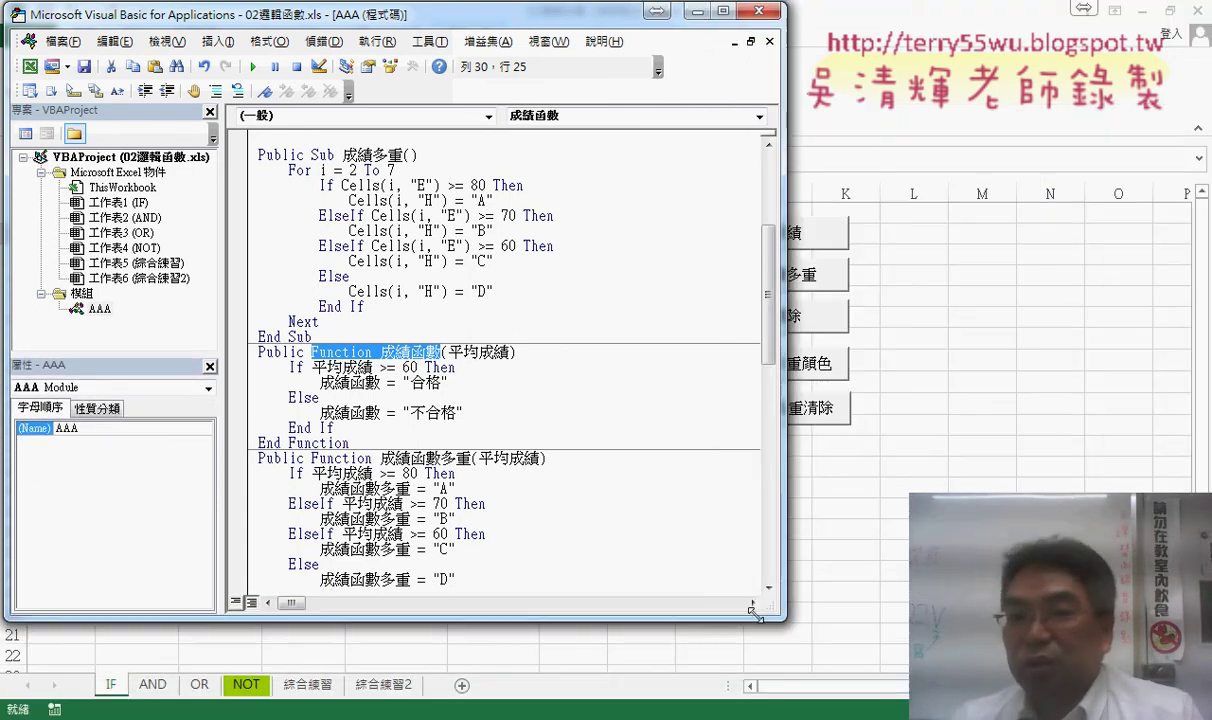
pyautogui.moveTo(300, 14); pyautogui.dragTo(300, 127)
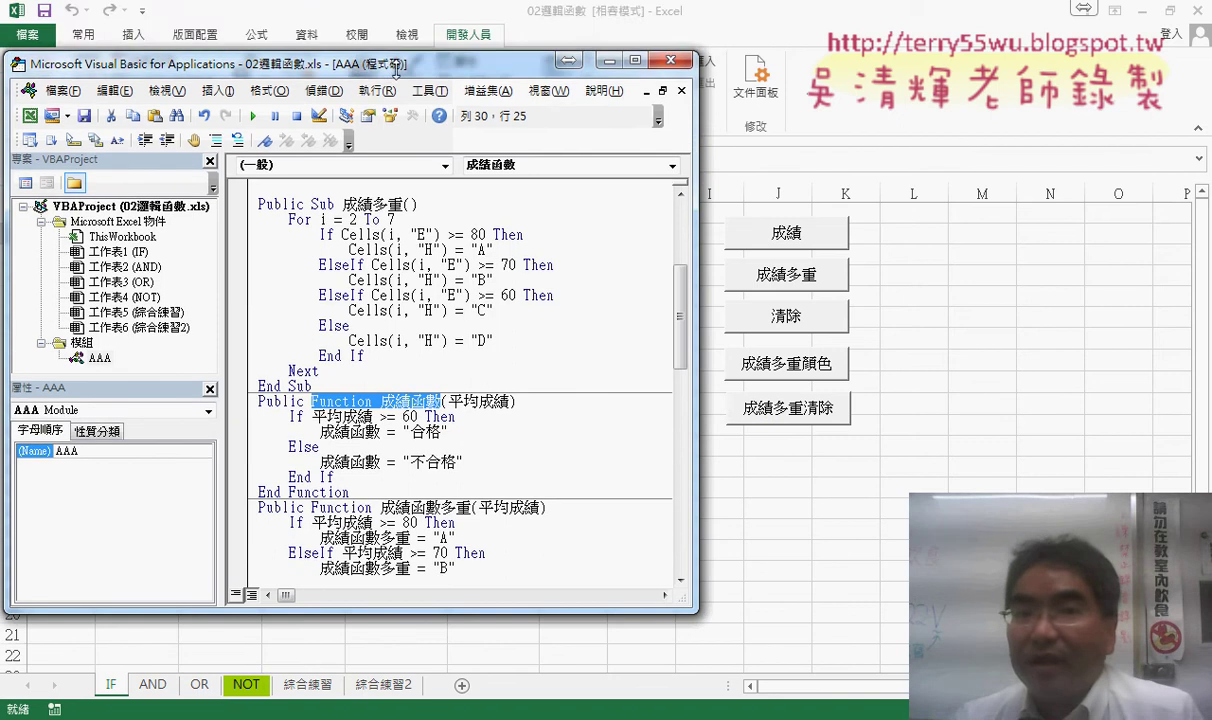
pyautogui.scroll(-2, 463, 560)
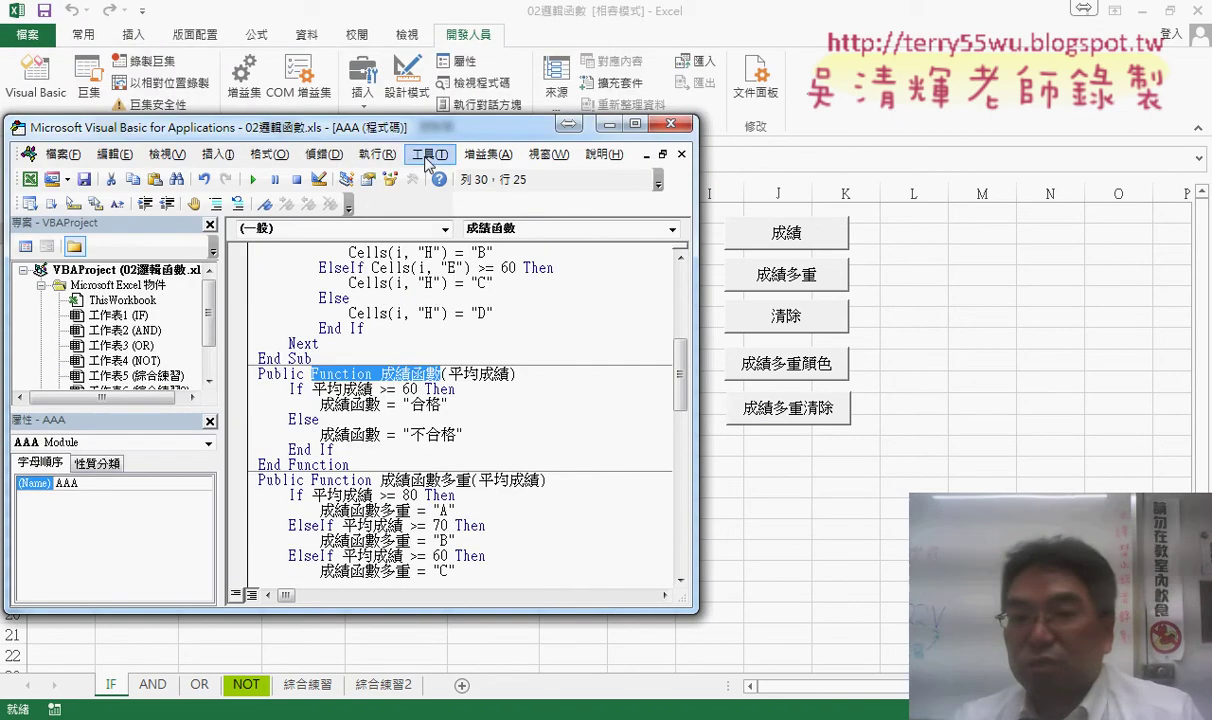
pyautogui.moveTo(425, 133)
pyautogui.mouseDown()
pyautogui.moveTo(541, 413)
pyautogui.moveTo(543, 373)
pyautogui.mouseUp()
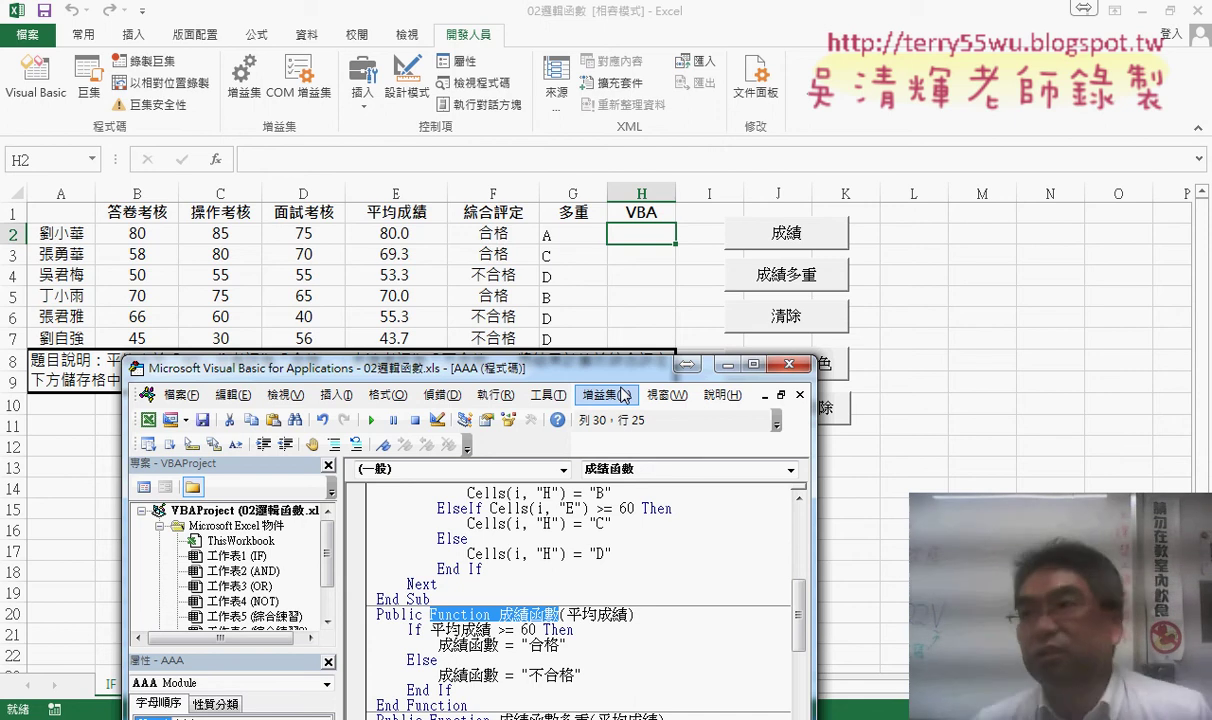
# Move the VBA editor to the top-left and enlarge it to fill most of the screen.
pyautogui.moveTo(580, 366)
pyautogui.mouseDown()
pyautogui.moveTo(533, 86)
pyautogui.moveTo(518, 65)
pyautogui.mouseUp()
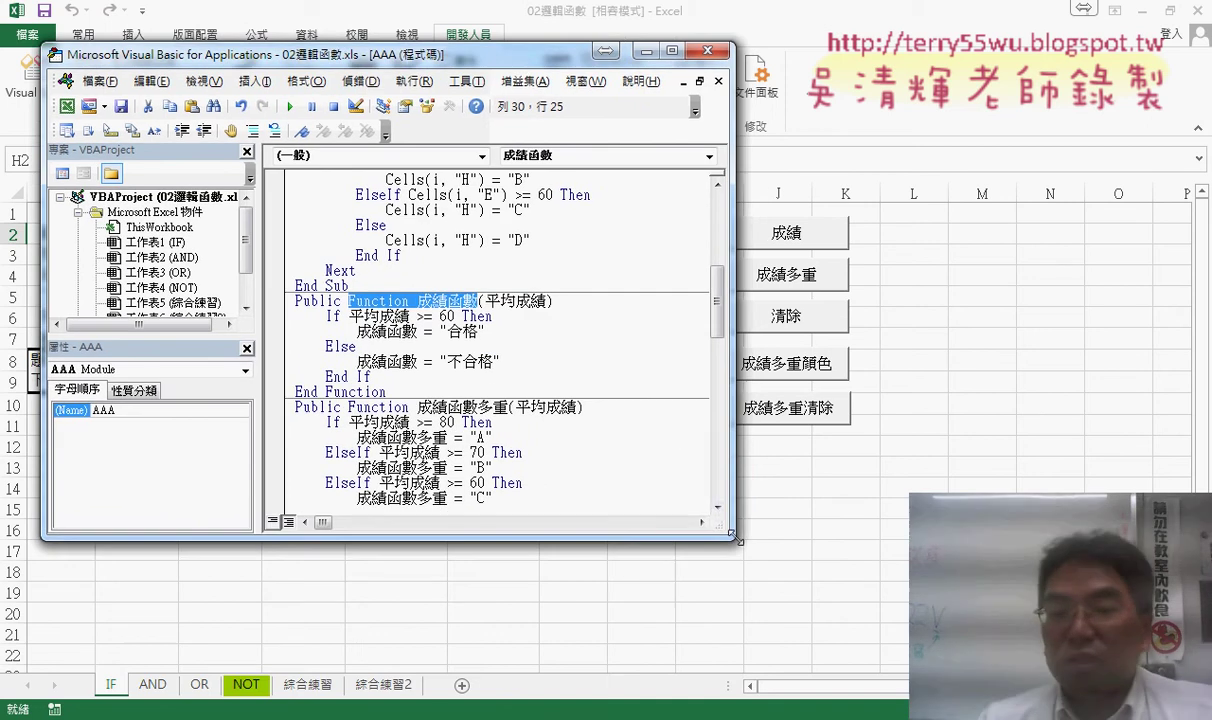
pyautogui.moveTo(737, 540); pyautogui.dragTo(1080, 686)
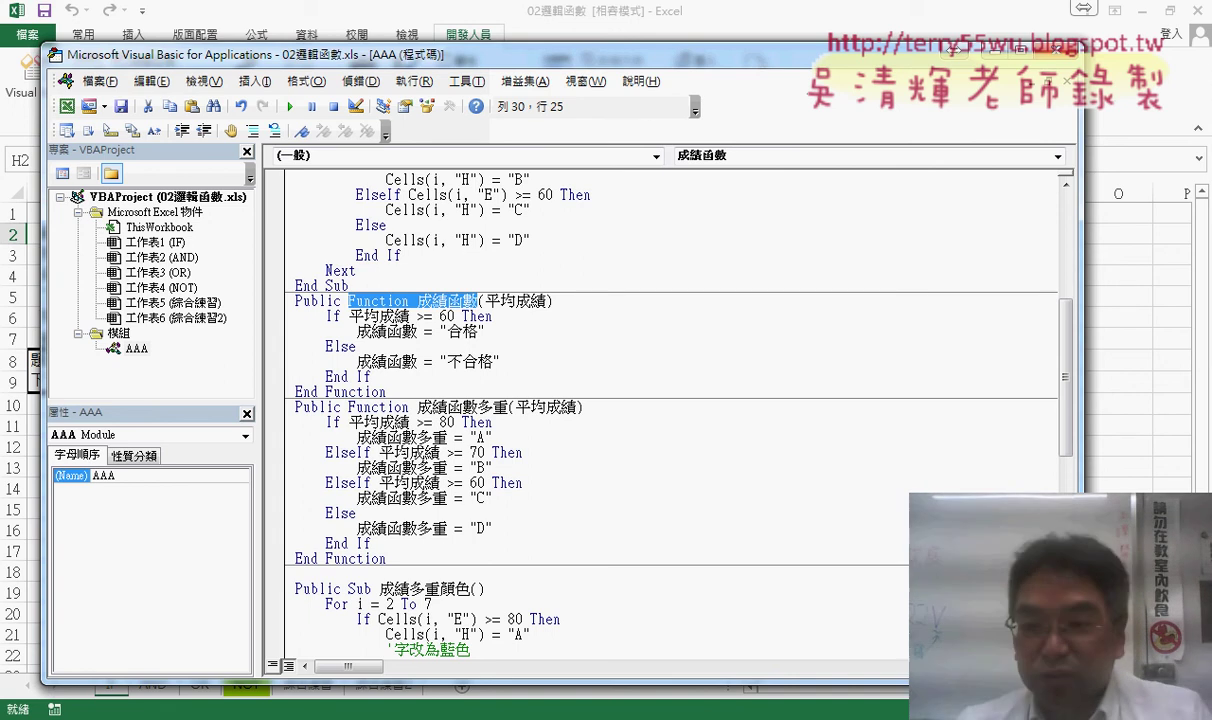
# Close the VBA editor and return to the grade worksheet.
pyautogui.click(995, 47)
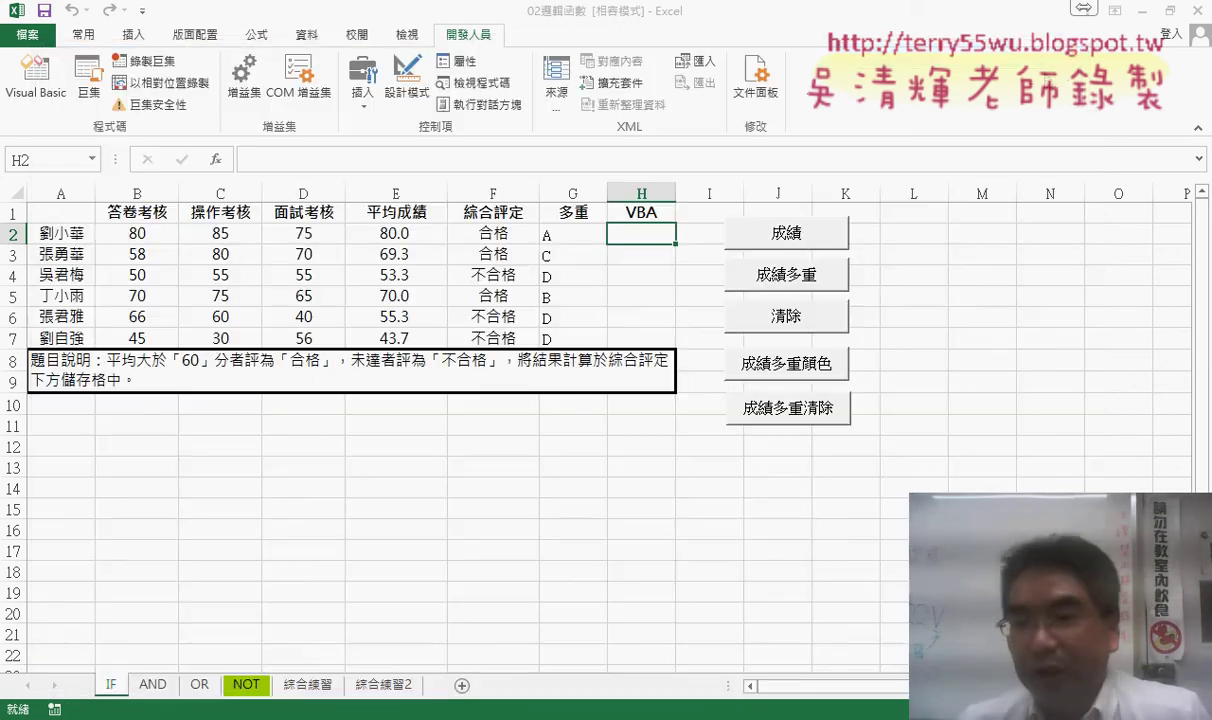
pyautogui.click(1034, 347)
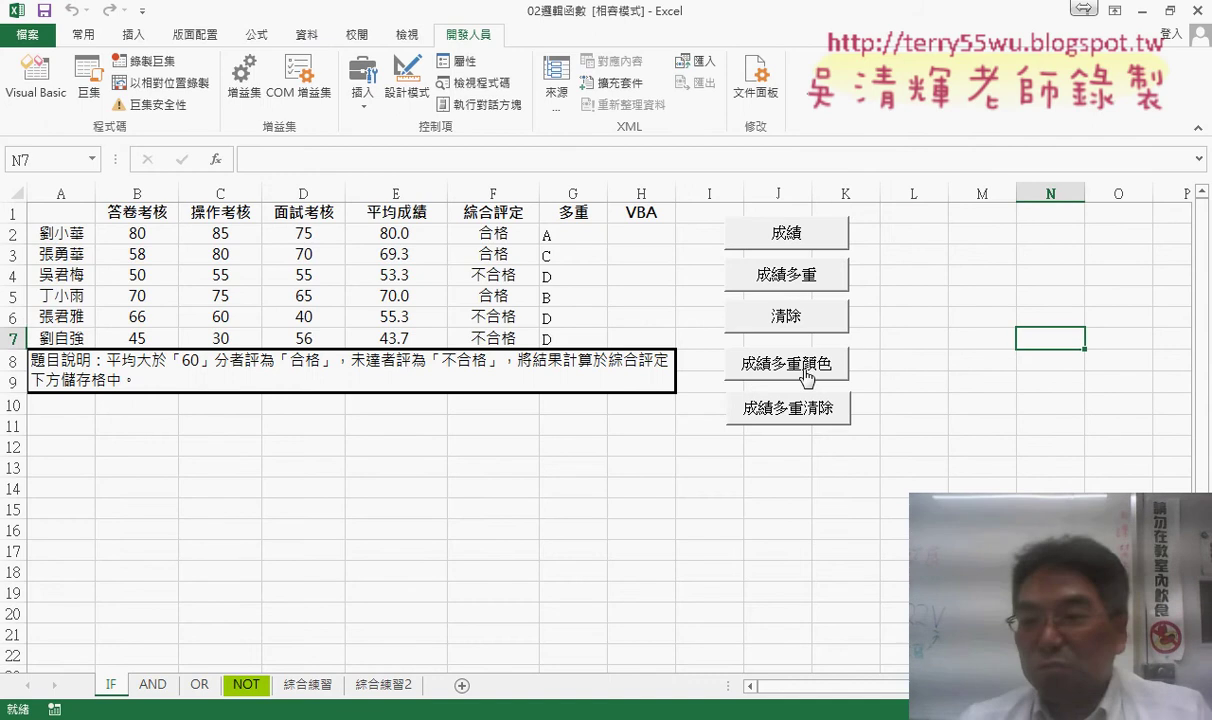
pyautogui.click(924, 359)
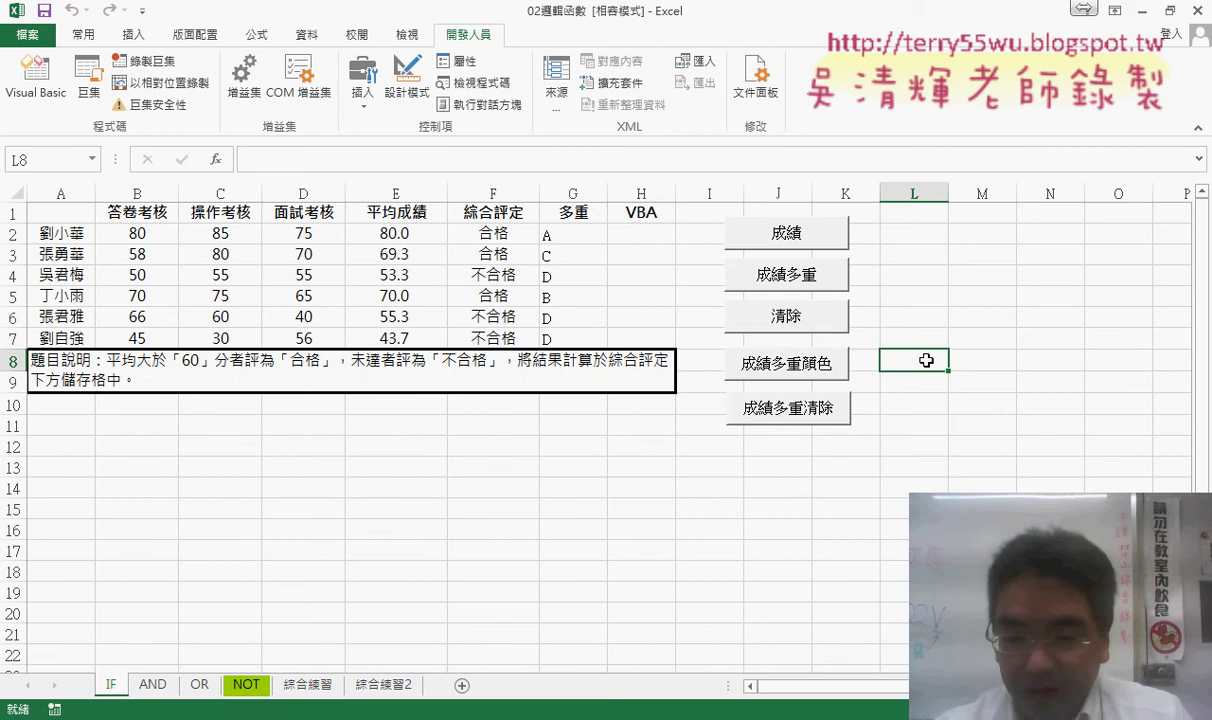
# Check the macro code copy in Google Docs, then fill column H with letter grades via the macro button.
pyautogui.hotkey('alt', 'Tab')
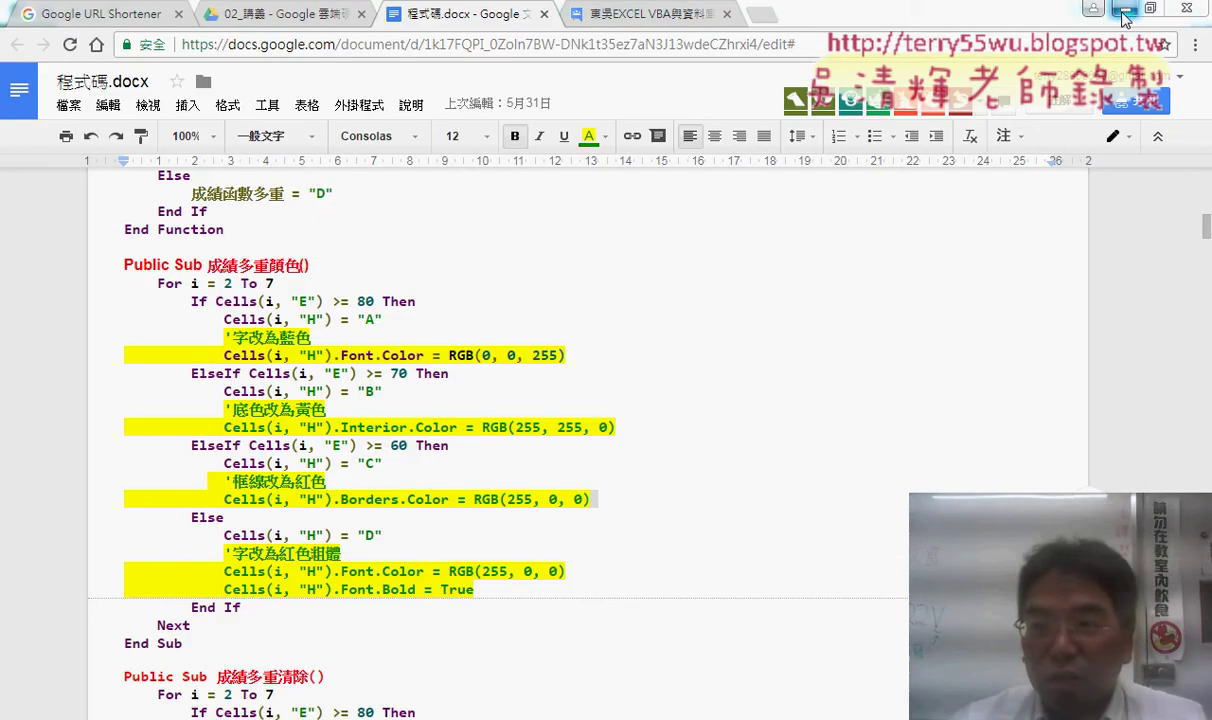
pyautogui.click(1126, 8)
pyautogui.click(786, 275)
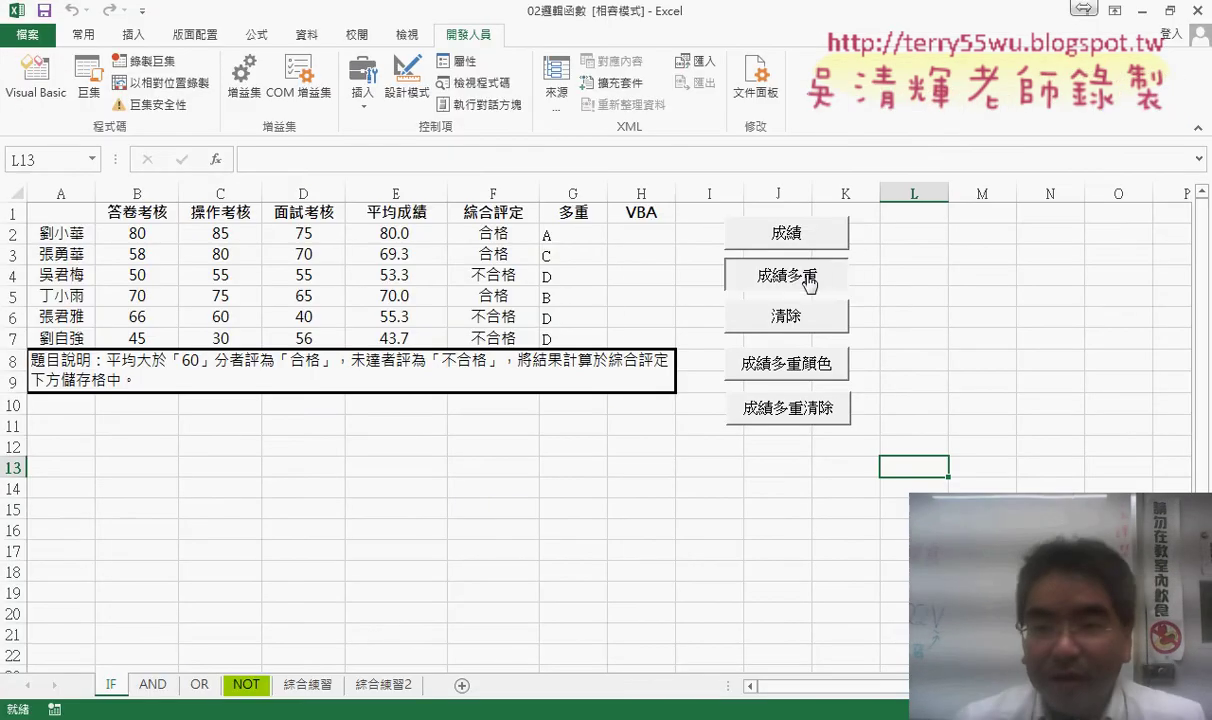
# Select H2:H7, browse Conditional Formatting without picking a rule, then clear the grades with 清除.
pyautogui.moveTo(640, 234); pyautogui.dragTo(647, 335)
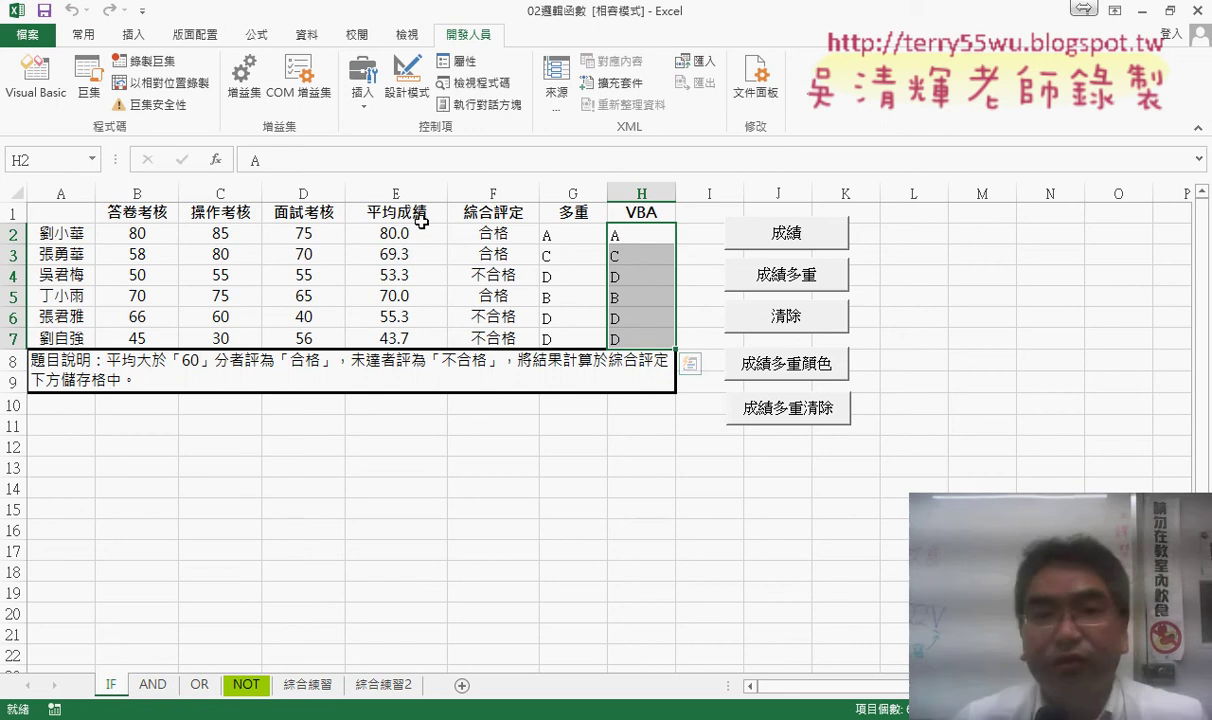
pyautogui.click(80, 42)
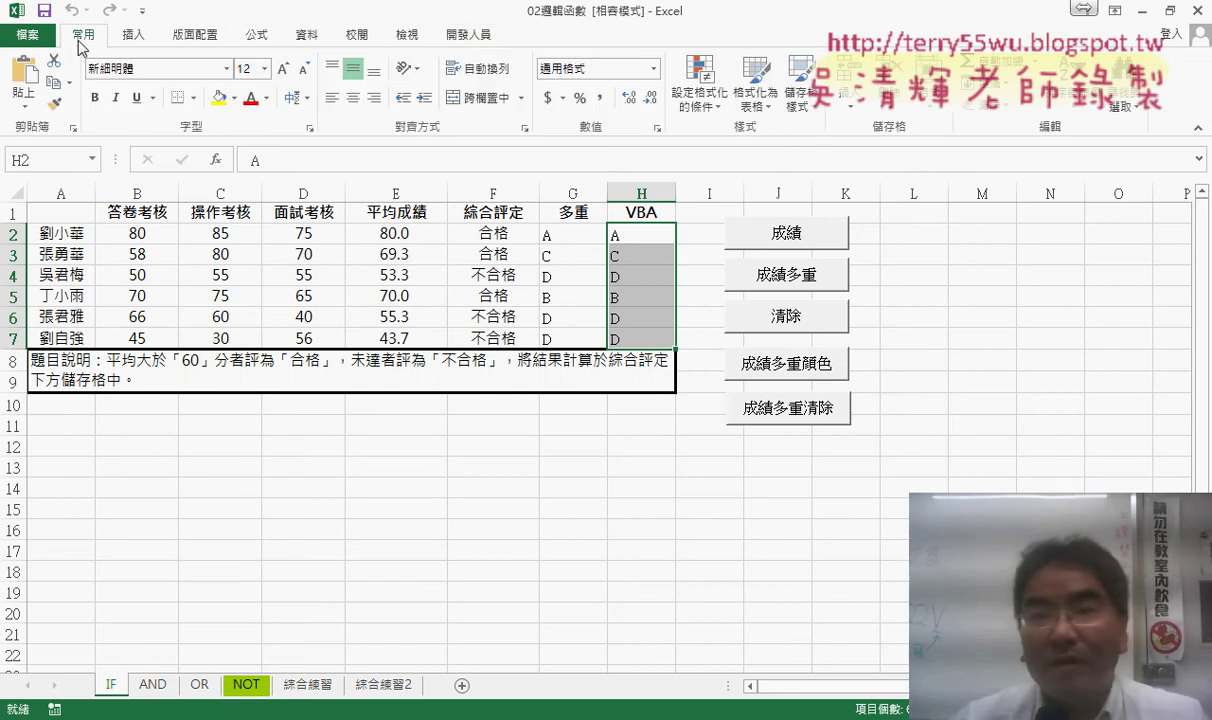
pyautogui.click(710, 98)
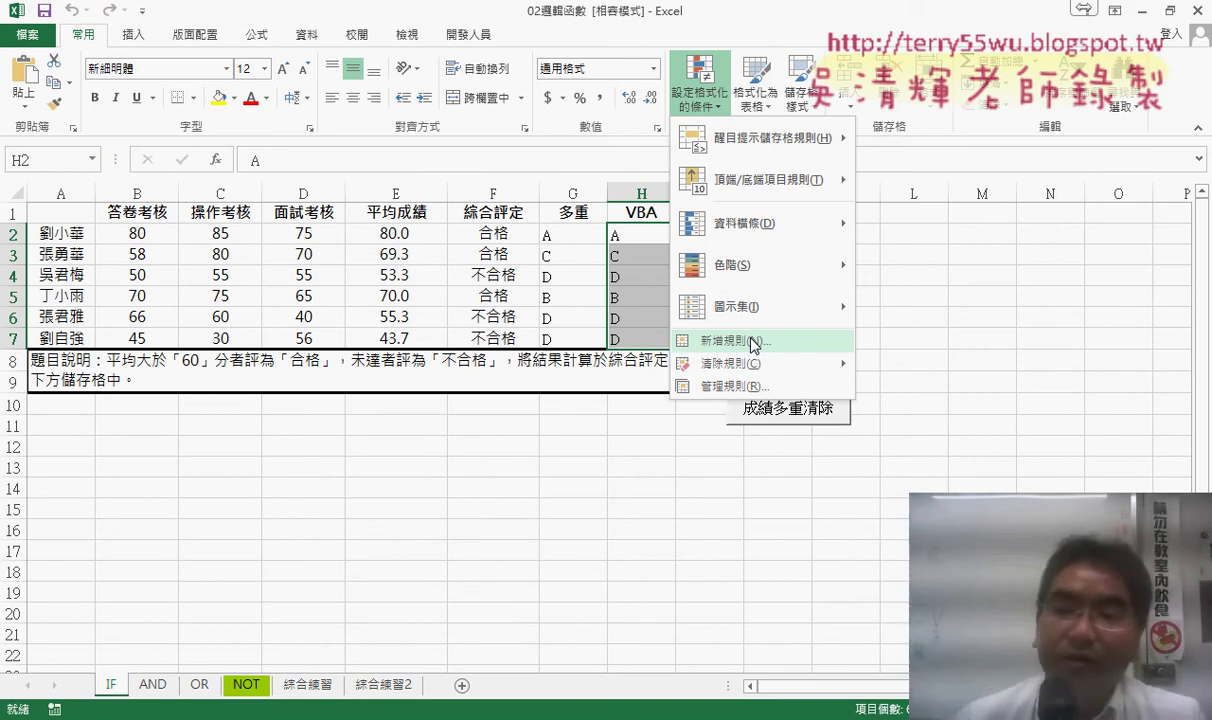
pyautogui.click(973, 330)
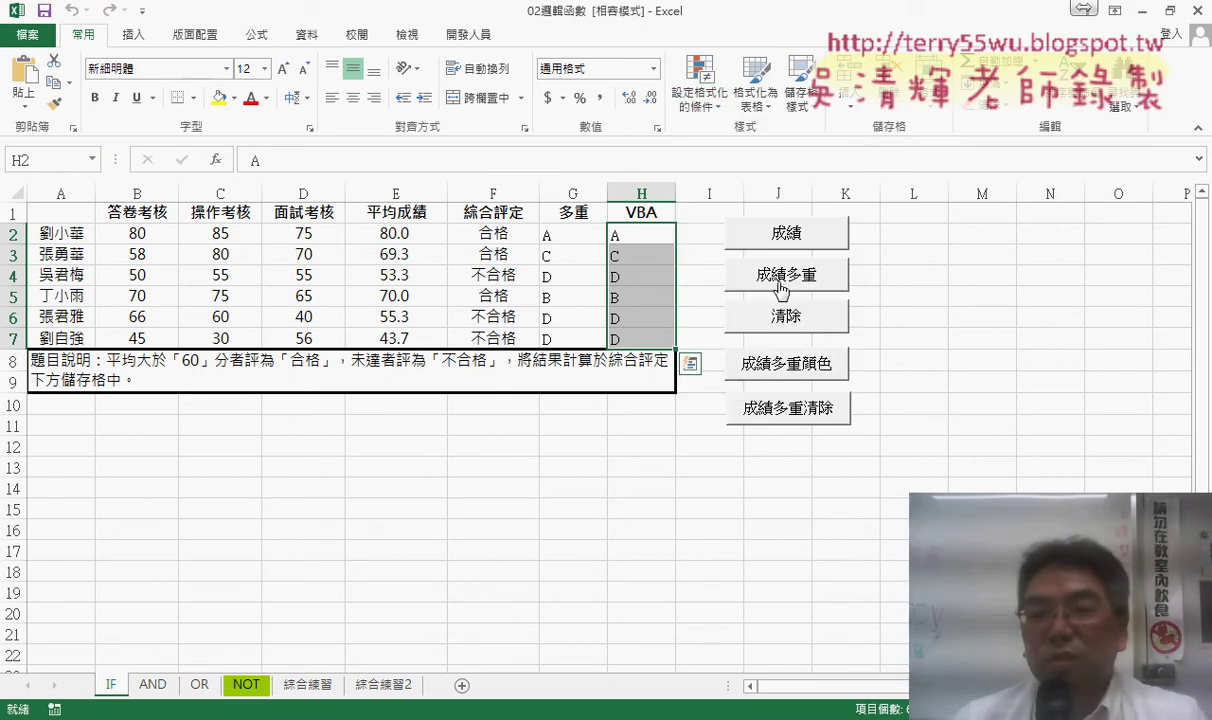
pyautogui.click(785, 316)
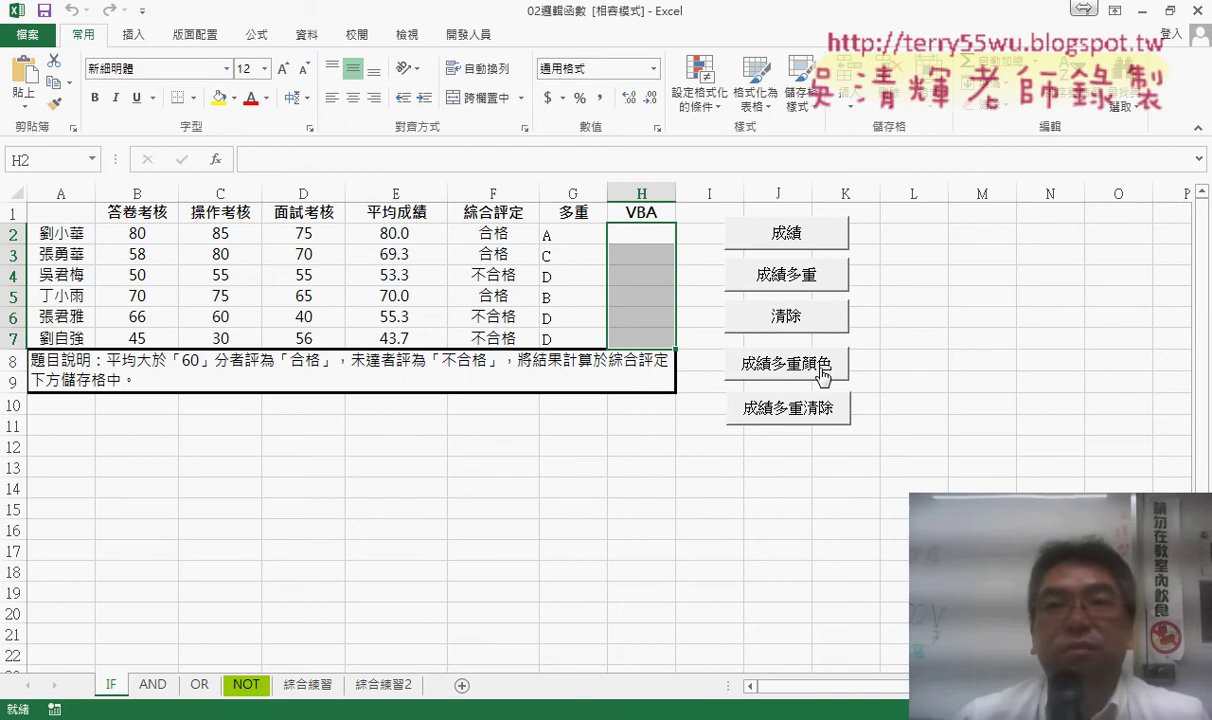
# Run 成績多重顏色 and inspect the blue A, yellow-filled B, red-bordered C and bold red D grades.
pyautogui.click(822, 372)
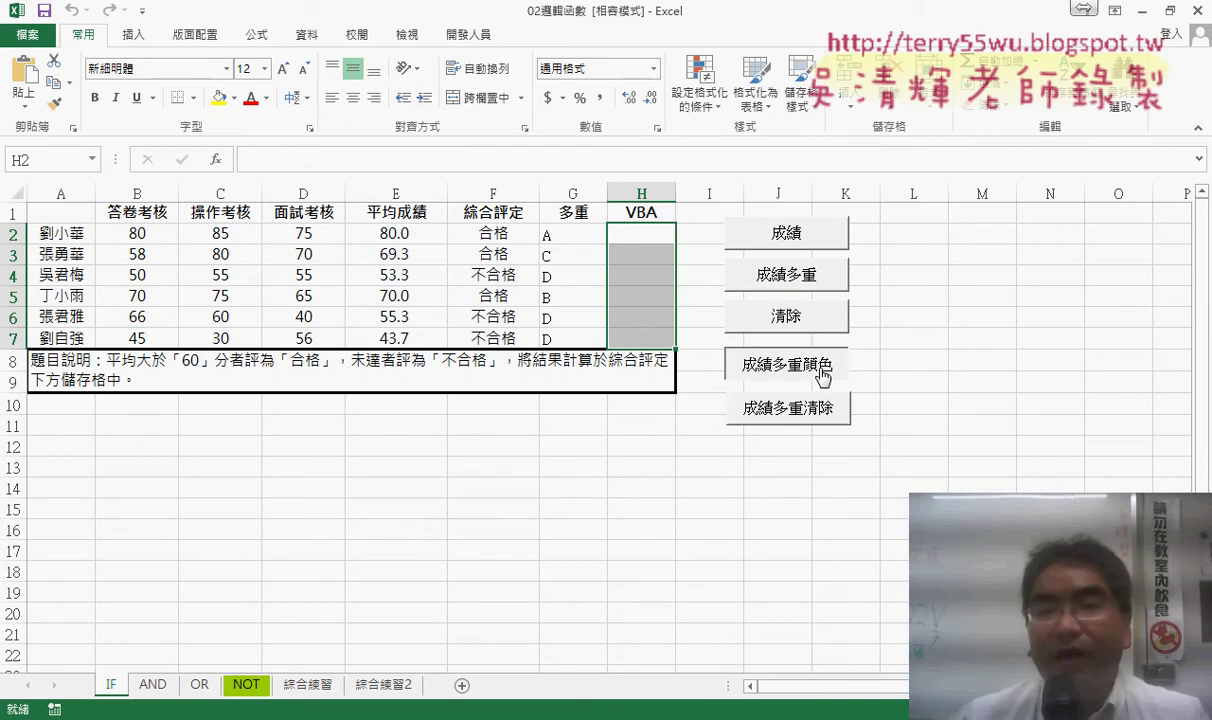
pyautogui.click(649, 234)
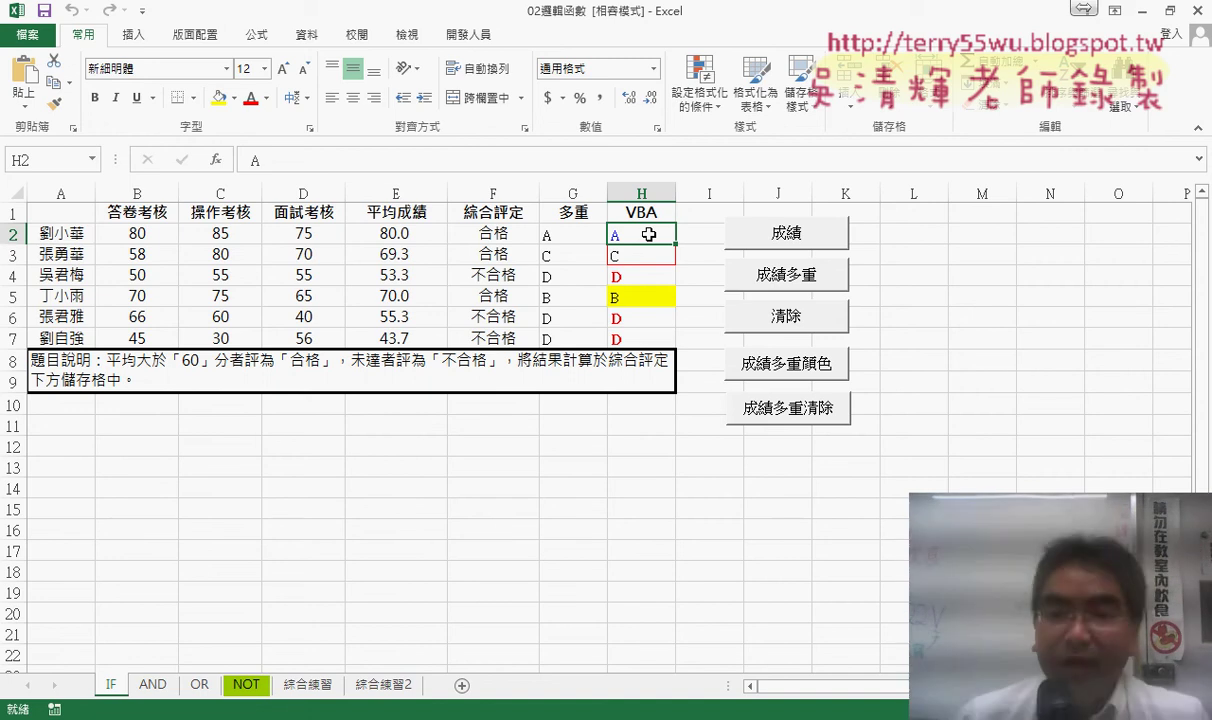
pyautogui.click(639, 297)
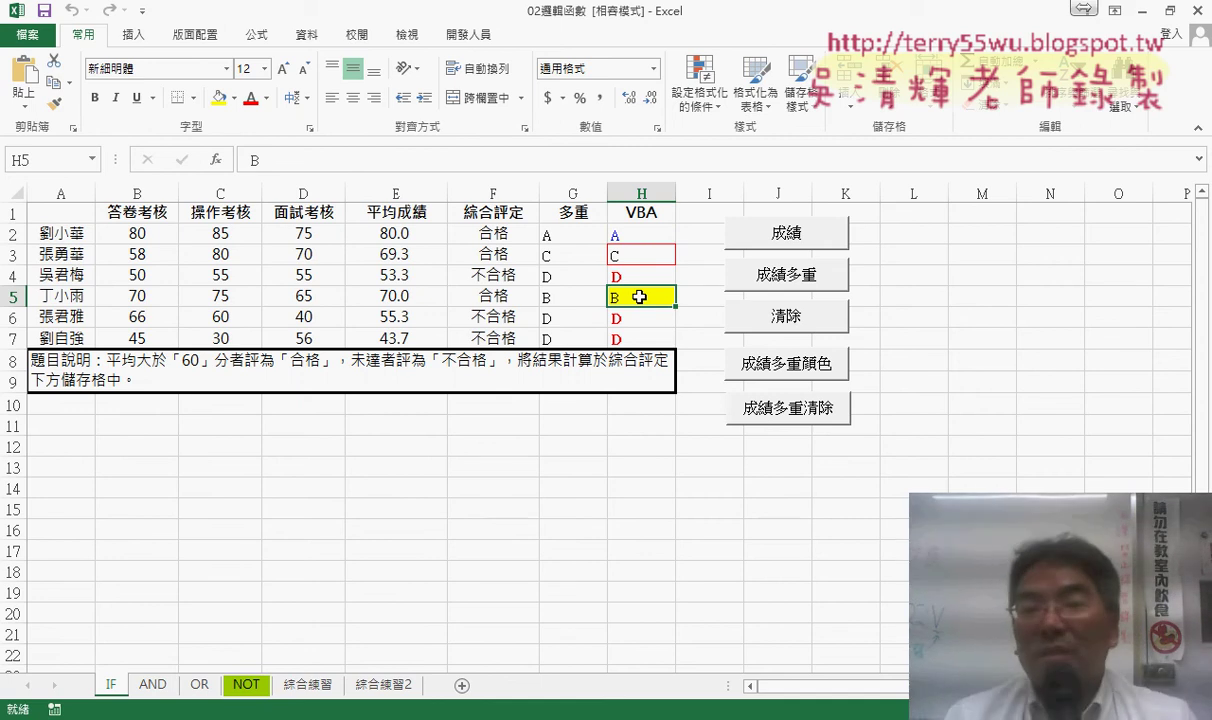
pyautogui.click(638, 257)
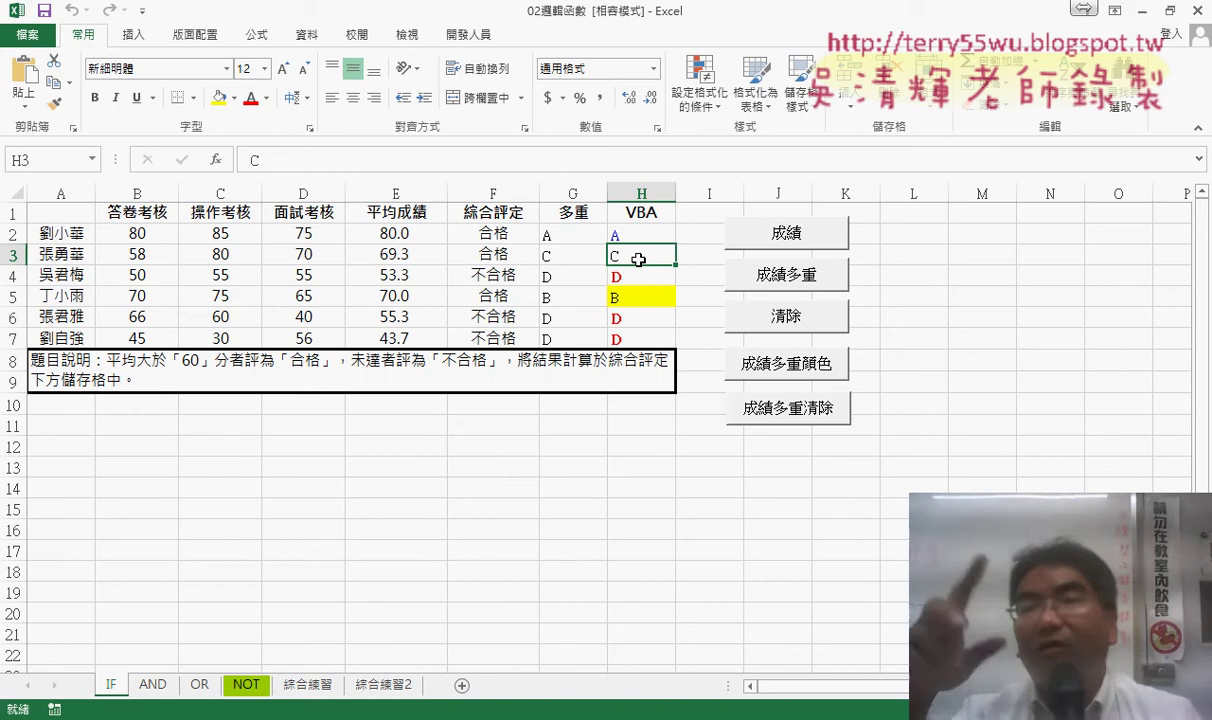
pyautogui.click(640, 277)
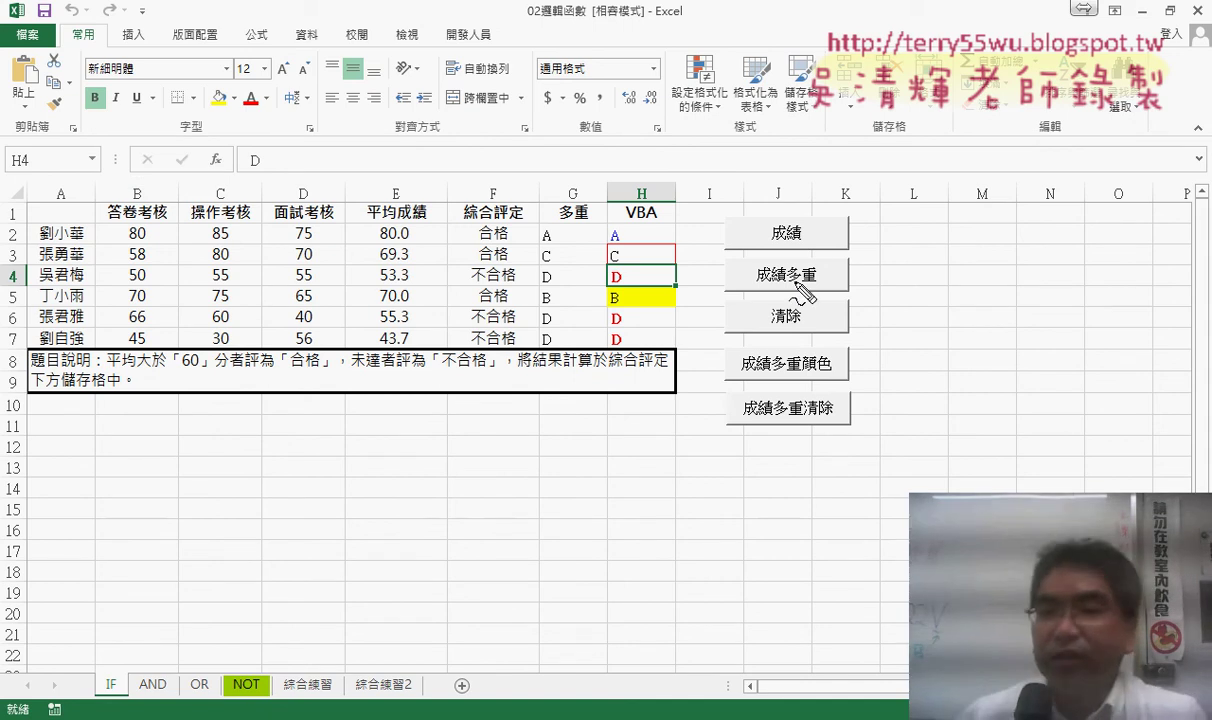
pyautogui.moveTo(798, 284)
pyautogui.mouseDown()
pyautogui.moveTo(806, 274)
pyautogui.moveTo(815, 290)
pyautogui.mouseUp()
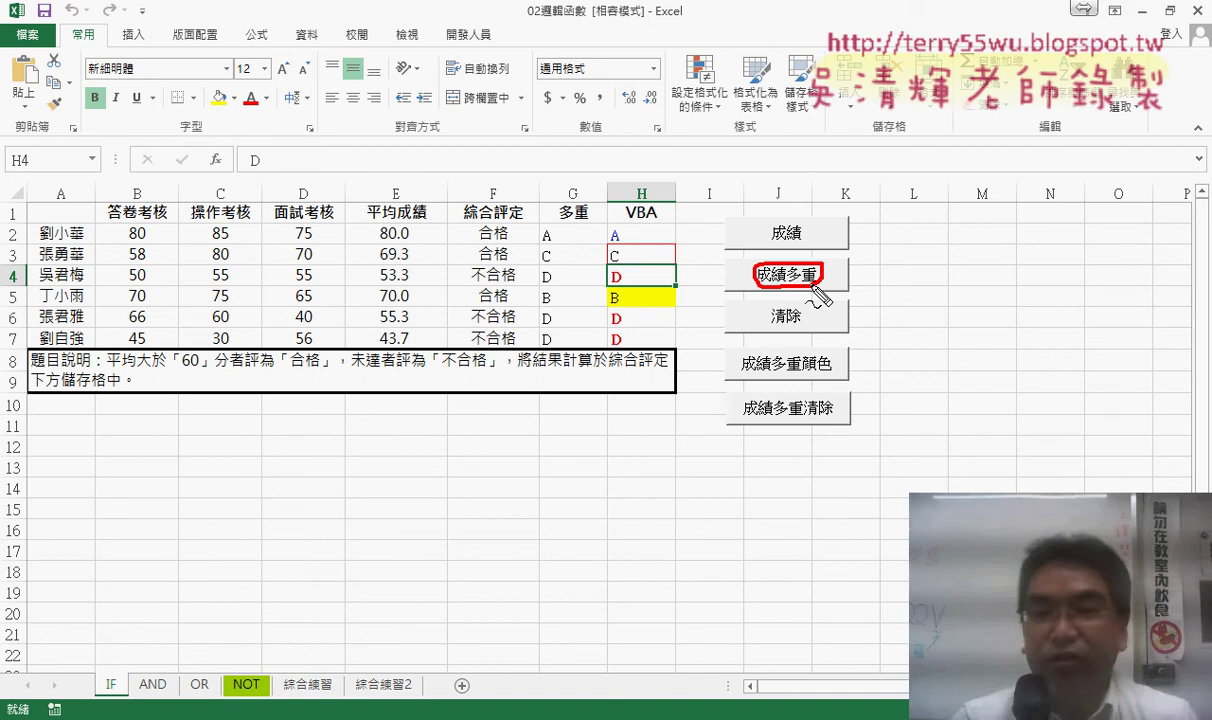
pyautogui.press('Escape')
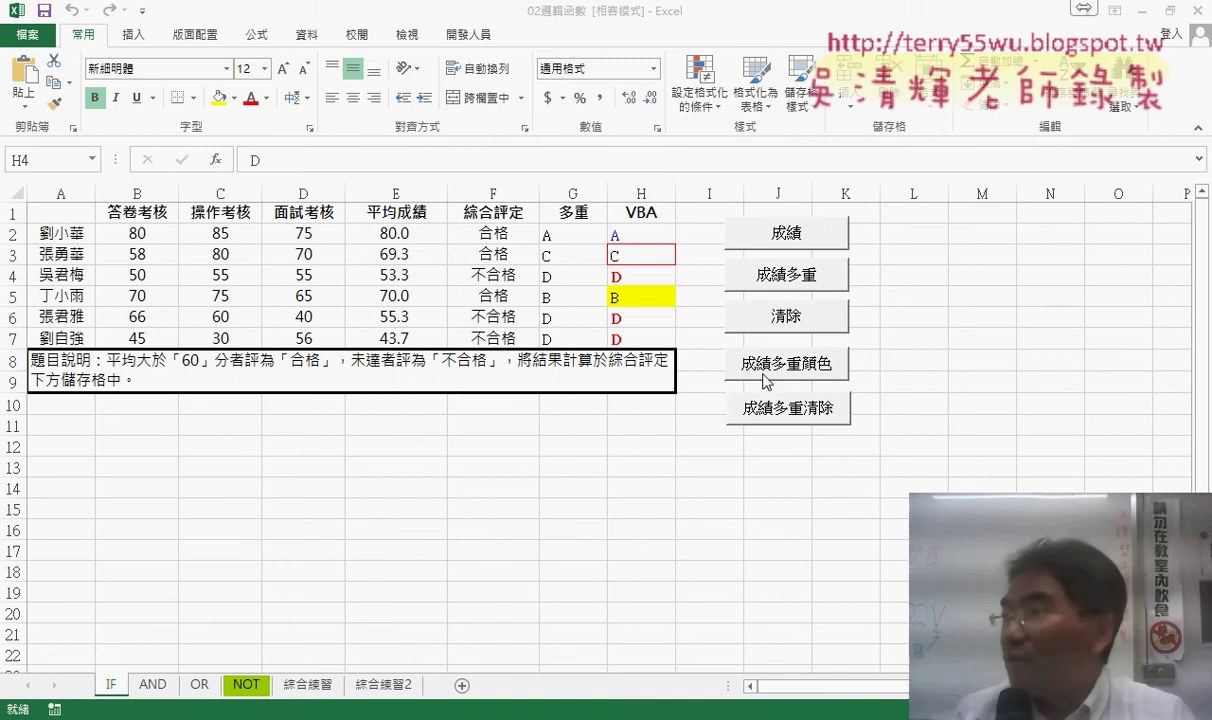
# Open the 成績多重 macro's code through Developer > Macros > Edit.
pyautogui.click(808, 283)
pyautogui.rightClick(807, 281)
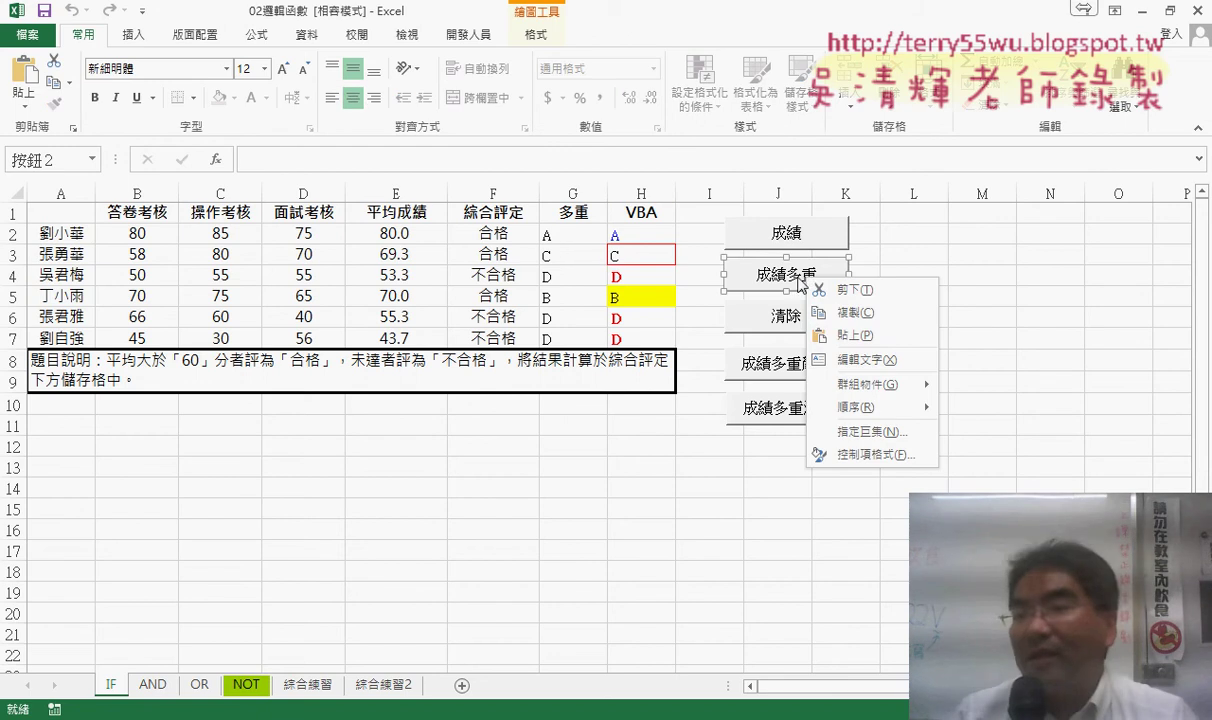
pyautogui.click(476, 36)
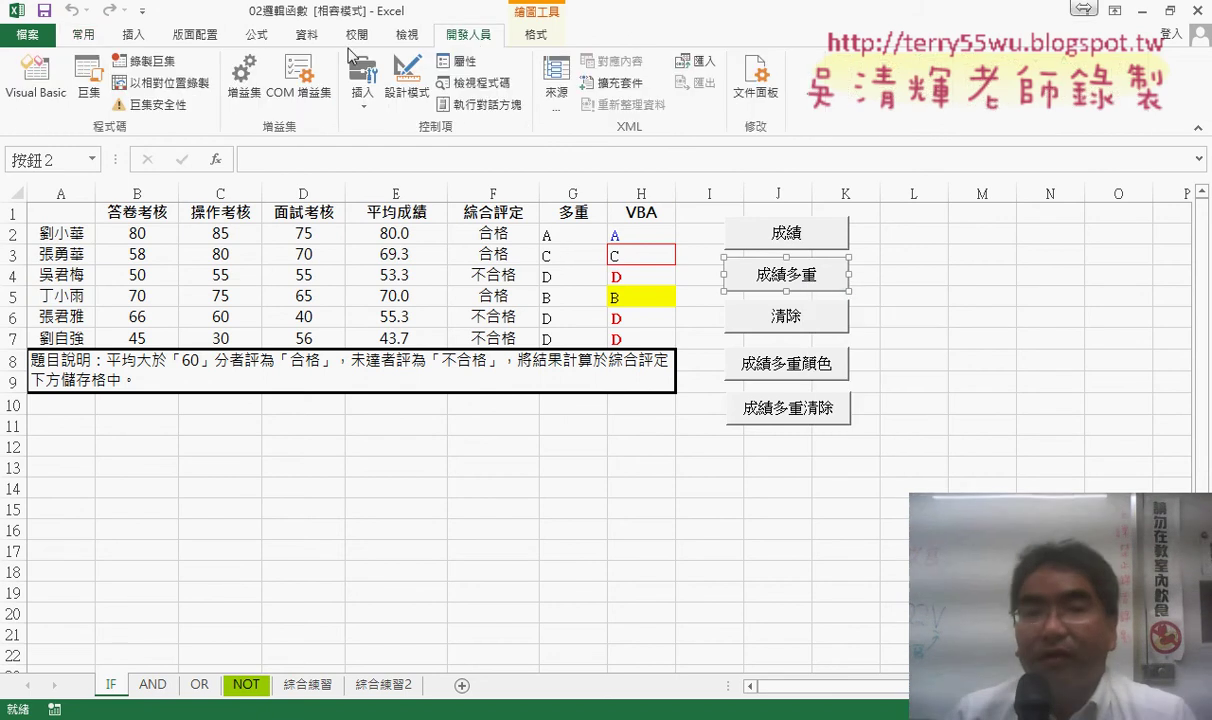
pyautogui.click(88, 78)
pyautogui.moveTo(442, 289); pyautogui.dragTo(306, 184)
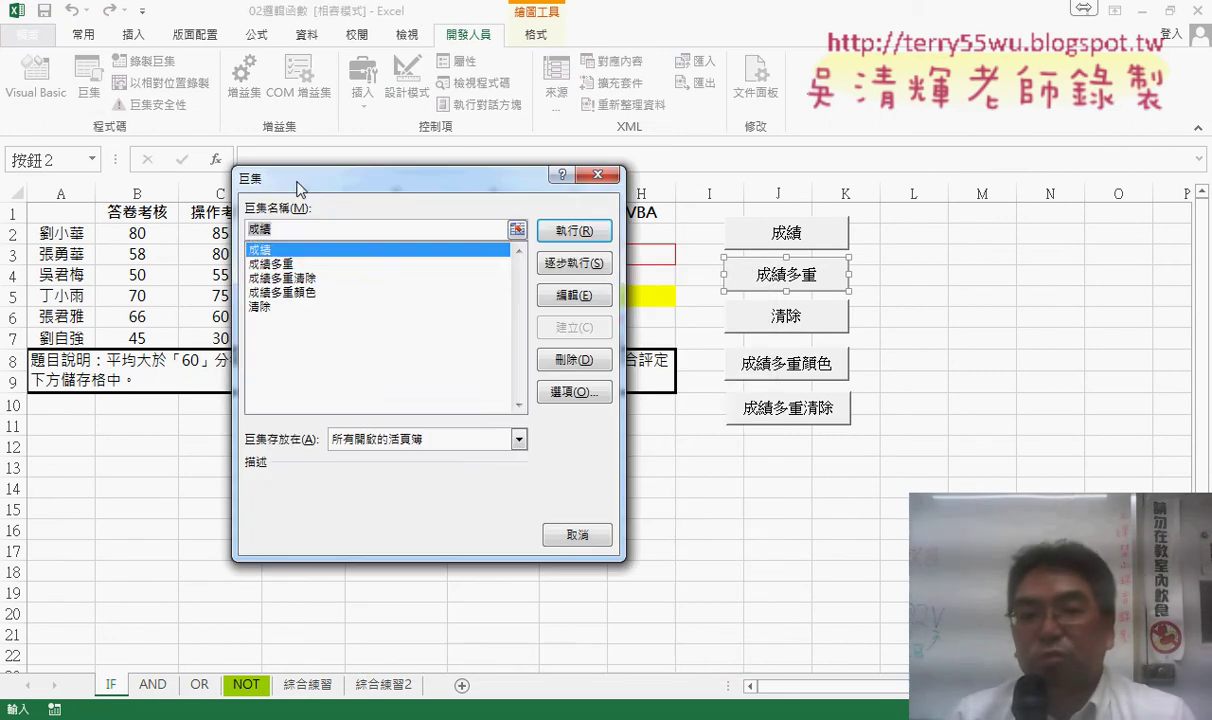
pyautogui.click(278, 263)
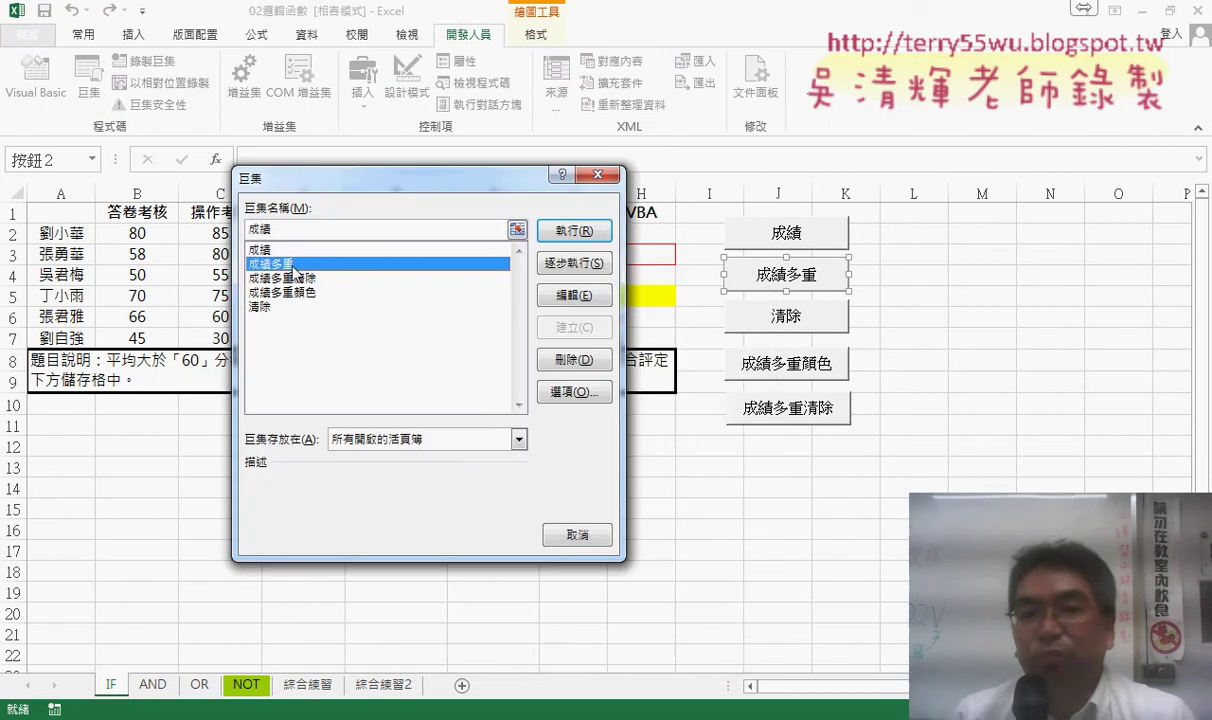
pyautogui.click(576, 296)
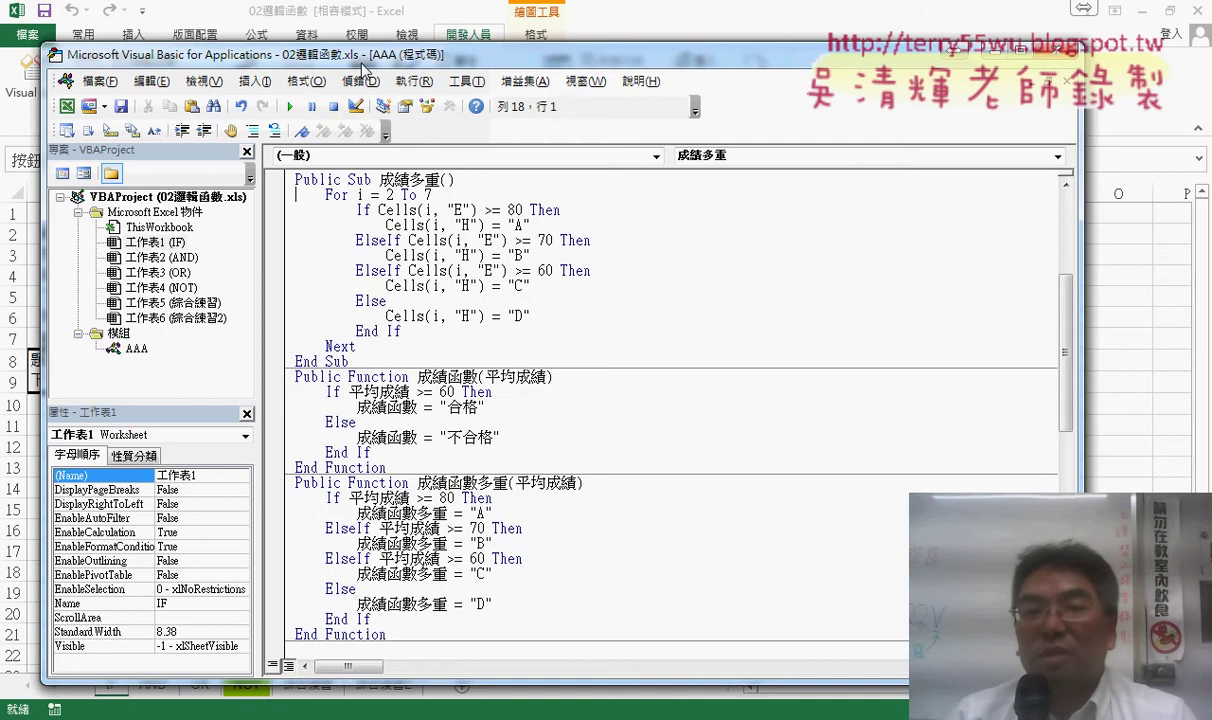
# Copy the 成績多重 procedure and paste it over the 成績多重顏色 body.
pyautogui.moveTo(361, 62); pyautogui.dragTo(531, 48)
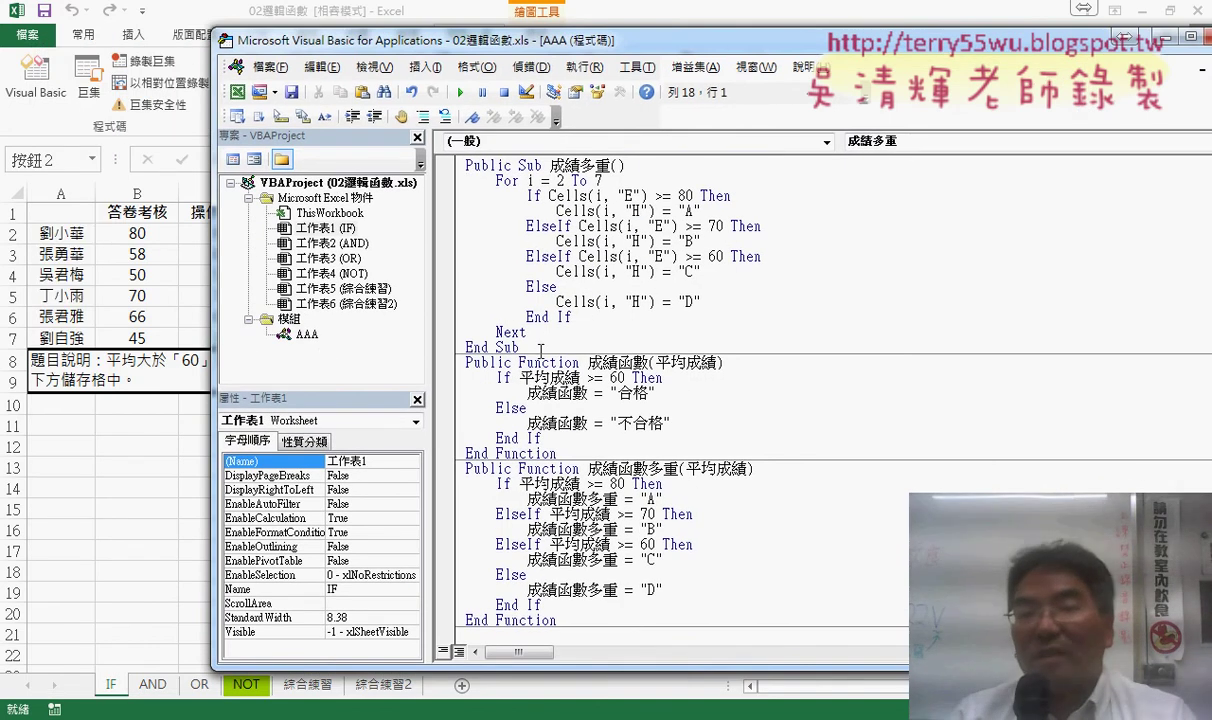
pyautogui.moveTo(541, 347); pyautogui.dragTo(465, 165)
pyautogui.hotkey('ctrl', 'c')
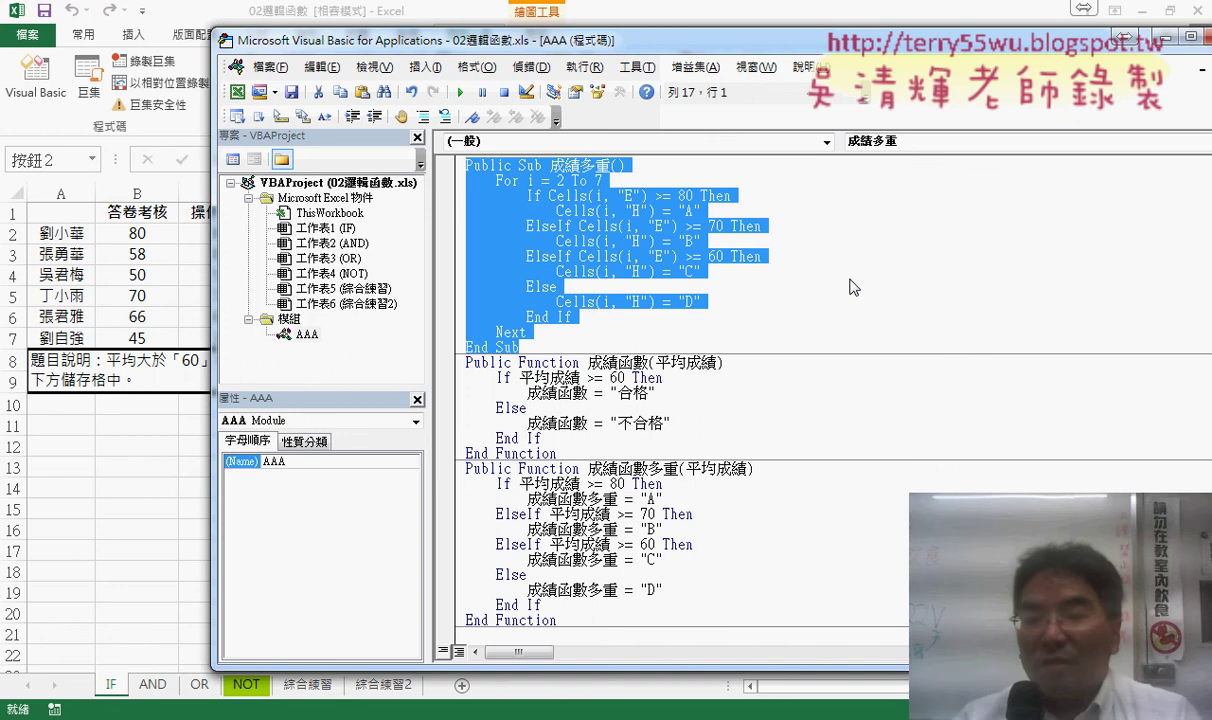
pyautogui.scroll(-1, 853, 288)
pyautogui.scroll(-3, 800, 330)
pyautogui.scroll(-5, 760, 370)
pyautogui.scroll(-1, 727, 400)
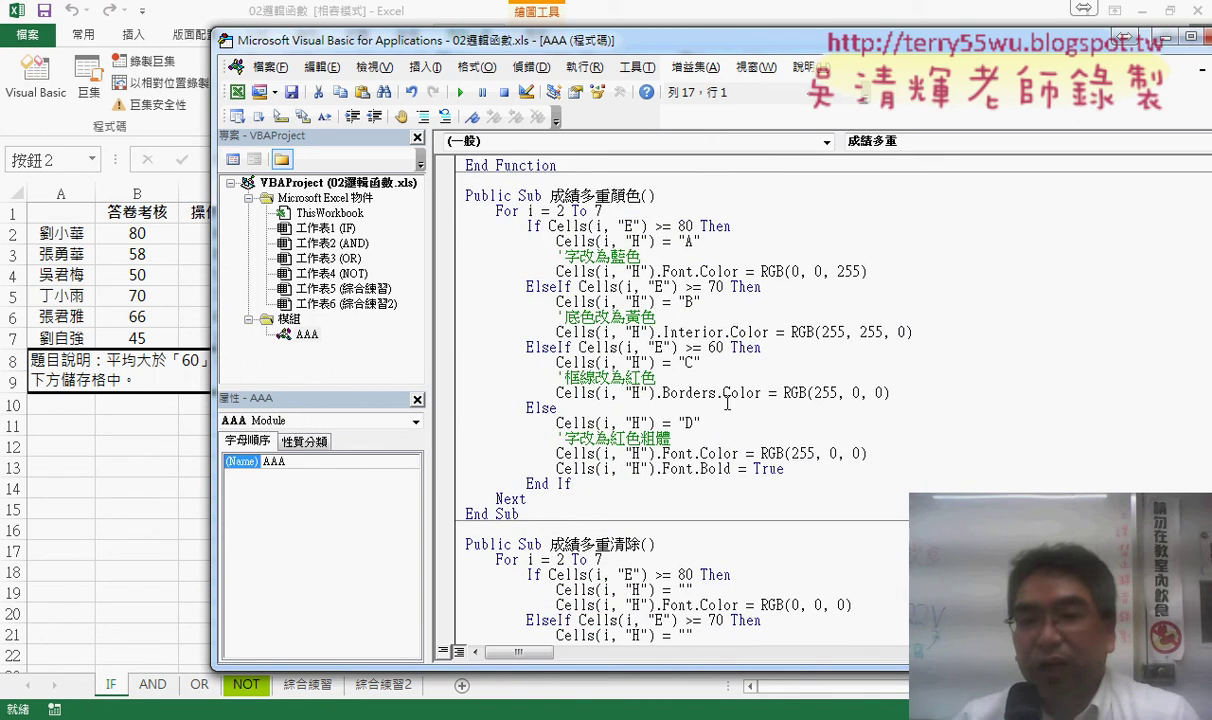
pyautogui.moveTo(520, 514); pyautogui.dragTo(465, 196)
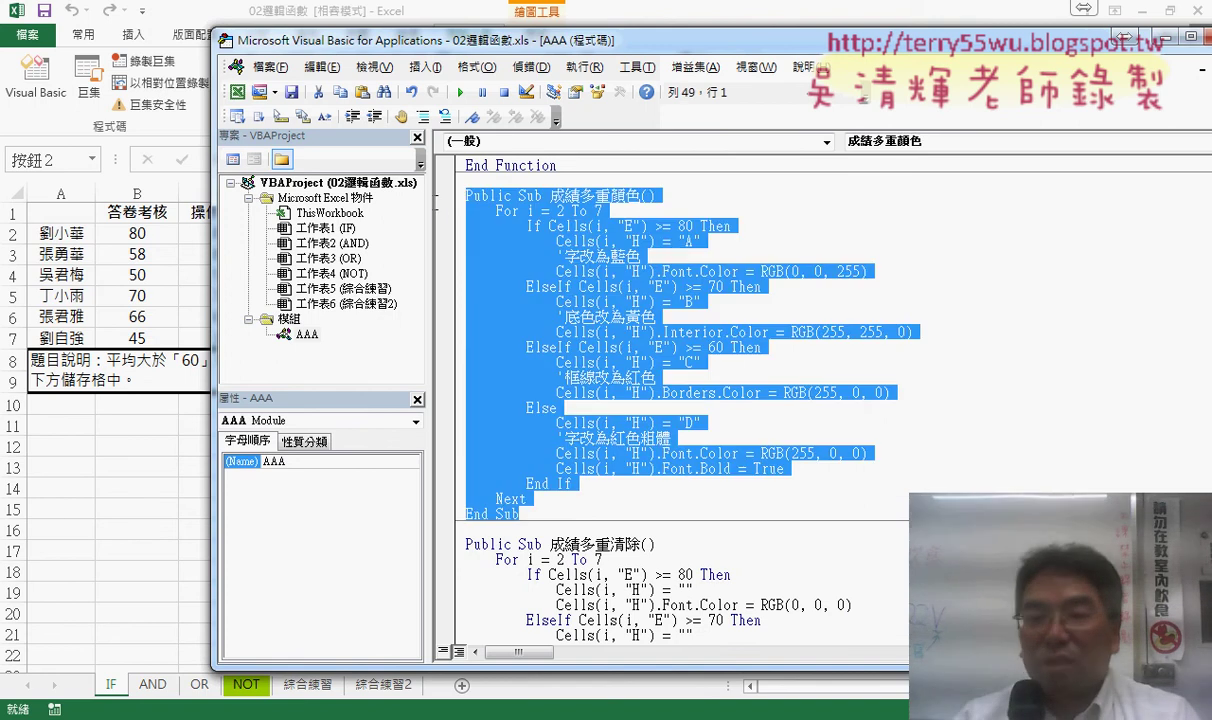
pyautogui.hotkey('shift', 'Down')
pyautogui.hotkey('ctrl', 'v')
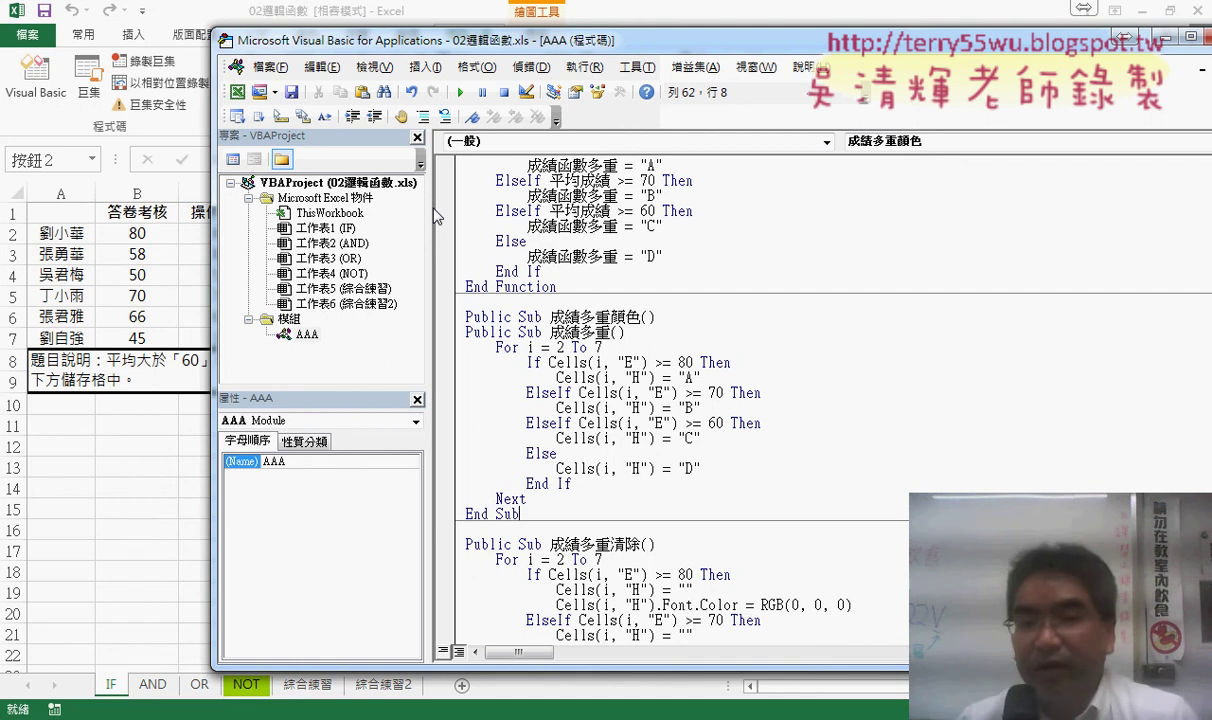
# Delete the duplicate 成績多重 header line and add a blank line after the grade A assignment.
pyautogui.moveTo(643, 335); pyautogui.dragTo(441, 345)
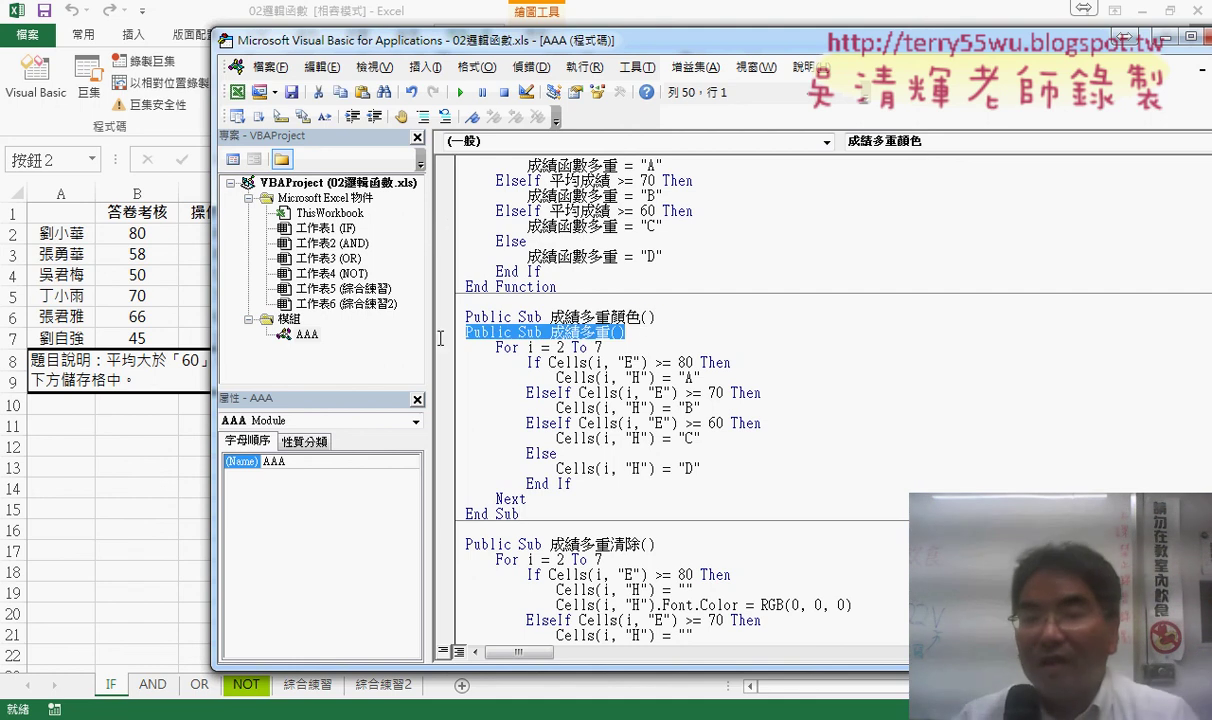
pyautogui.press('Delete')
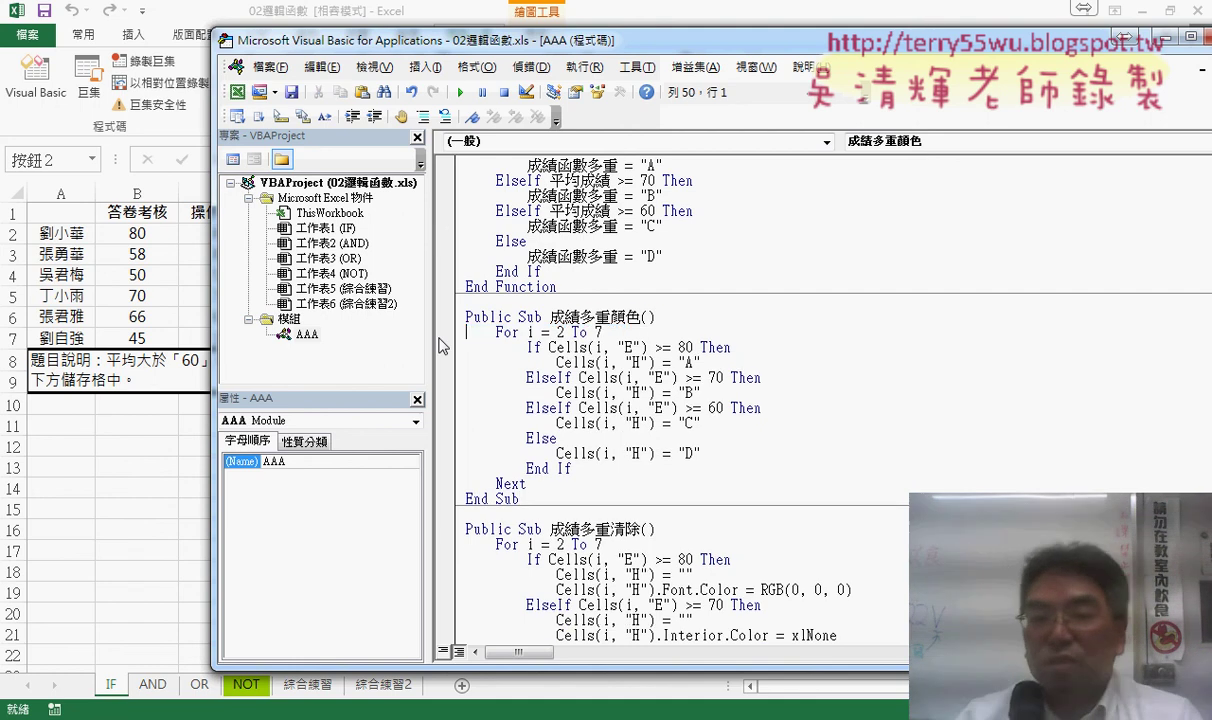
pyautogui.moveTo(610, 318); pyautogui.dragTo(640, 318)
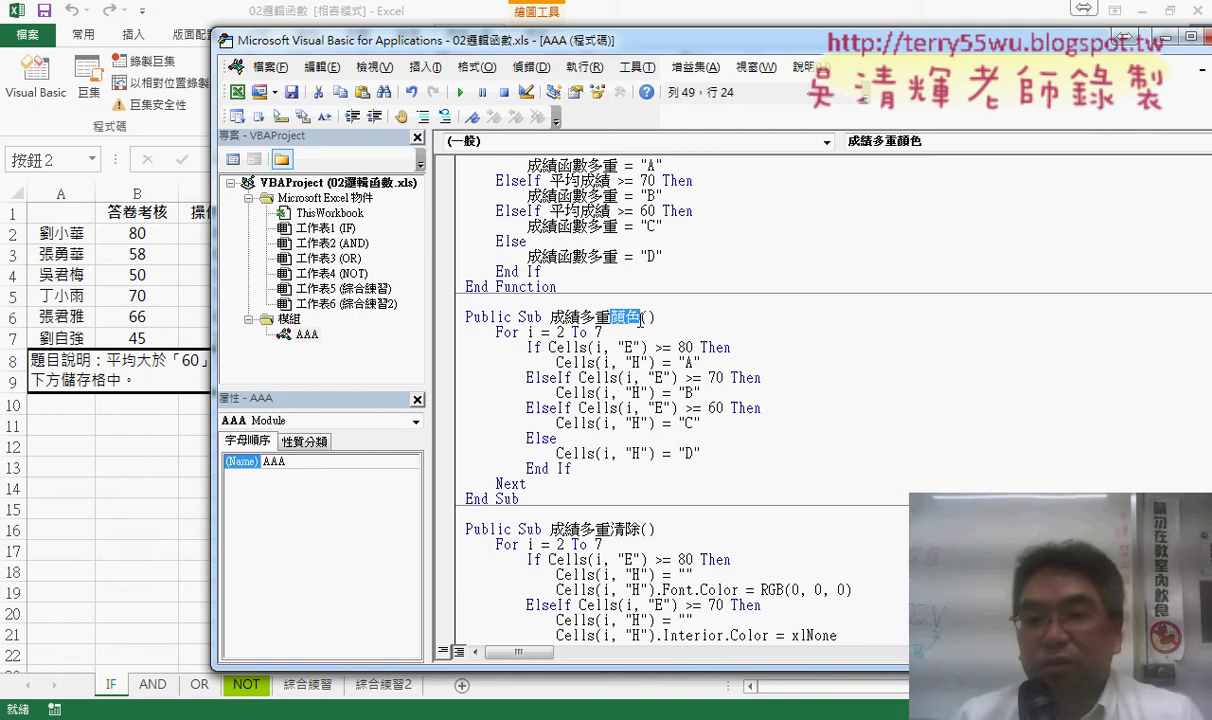
pyautogui.moveTo(700, 362); pyautogui.dragTo(556, 362)
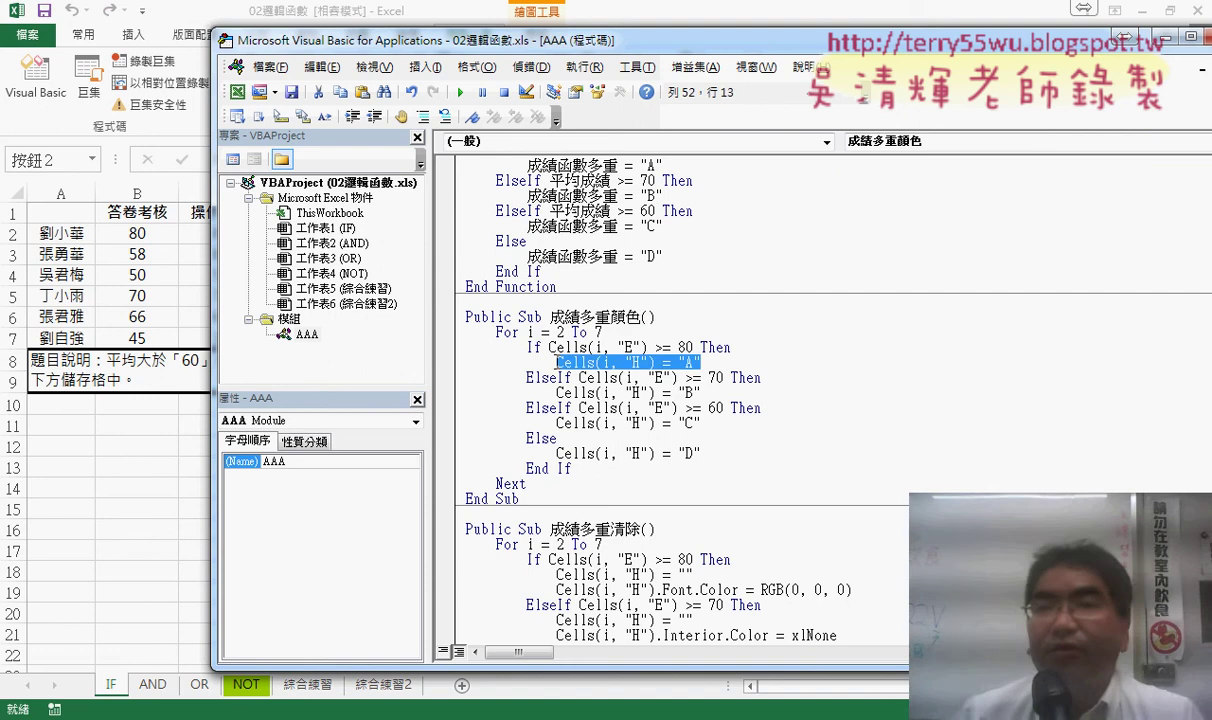
pyautogui.click(716, 359)
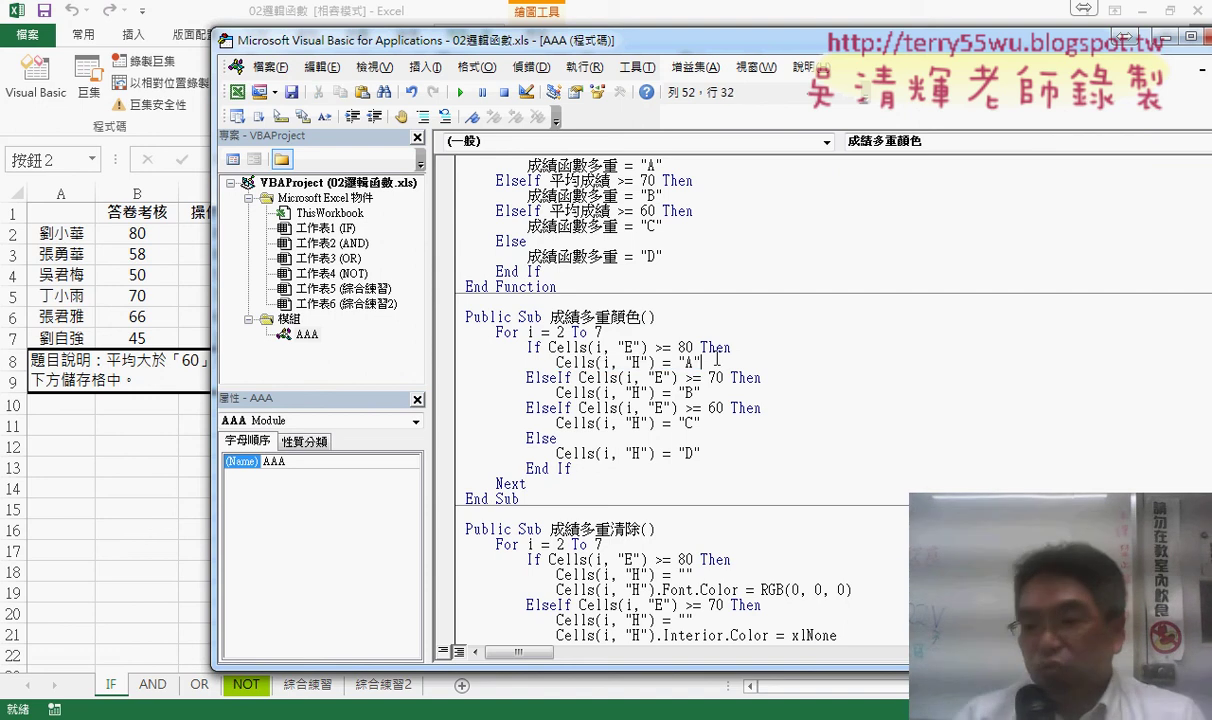
pyautogui.press('Return')
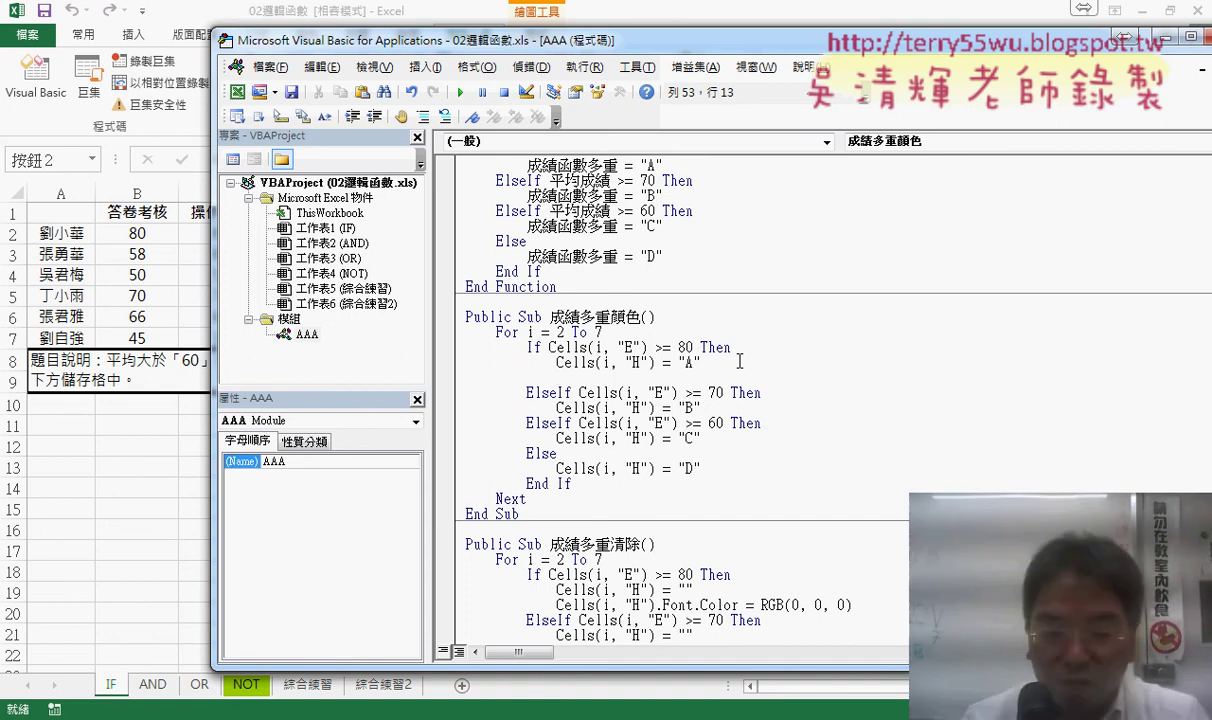
# Type Cells.Font.Color = RGB(0,0,255) below Cells(i, "H") = "A", using autocomplete for Font and Color.
pyautogui.write('c')
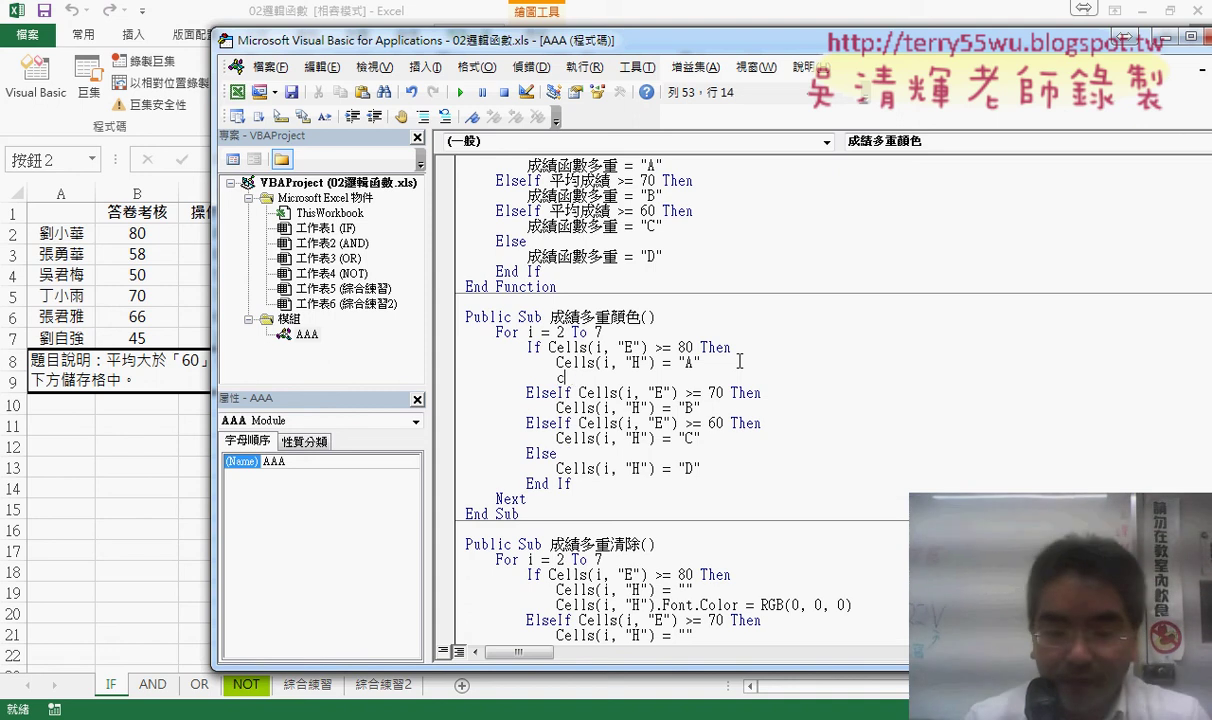
pyautogui.write('ells')
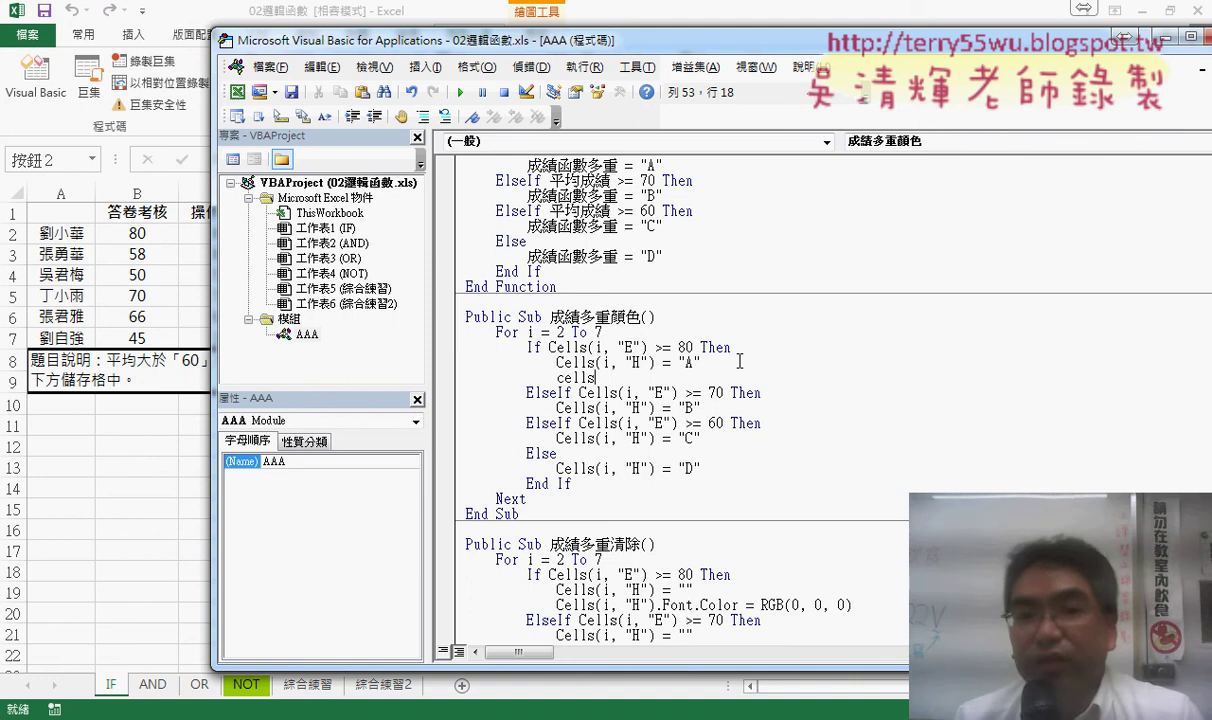
pyautogui.write('.')
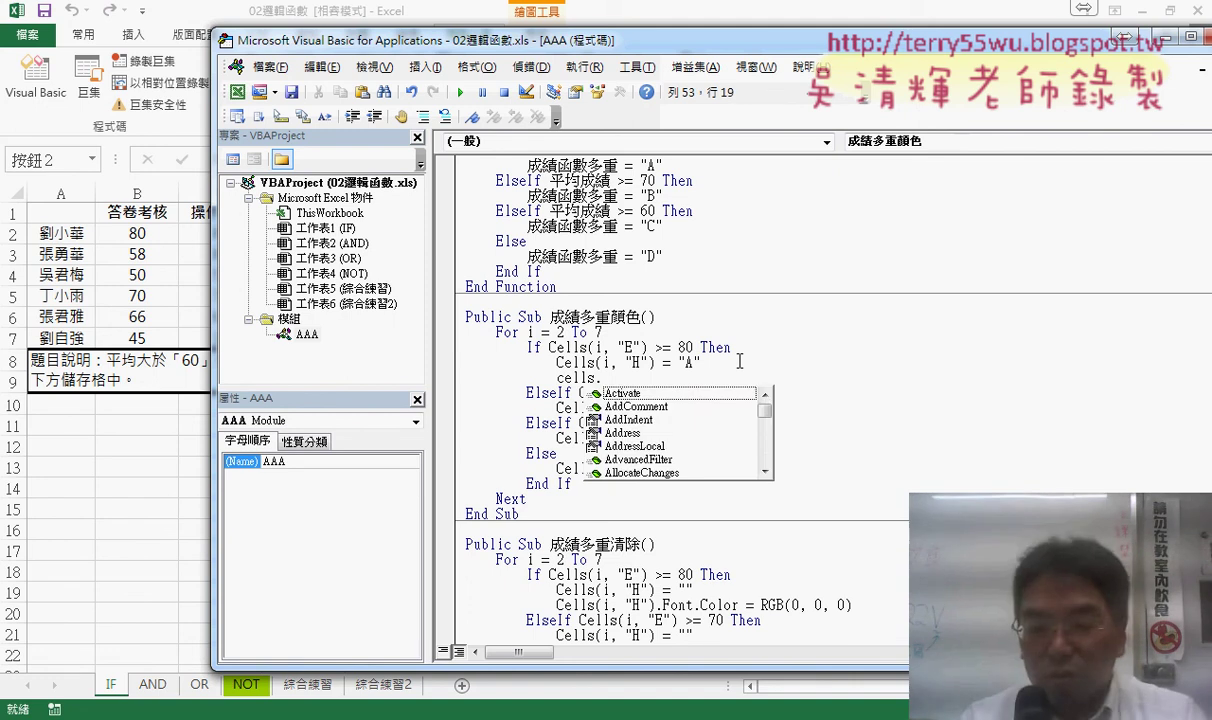
pyautogui.write('fo')
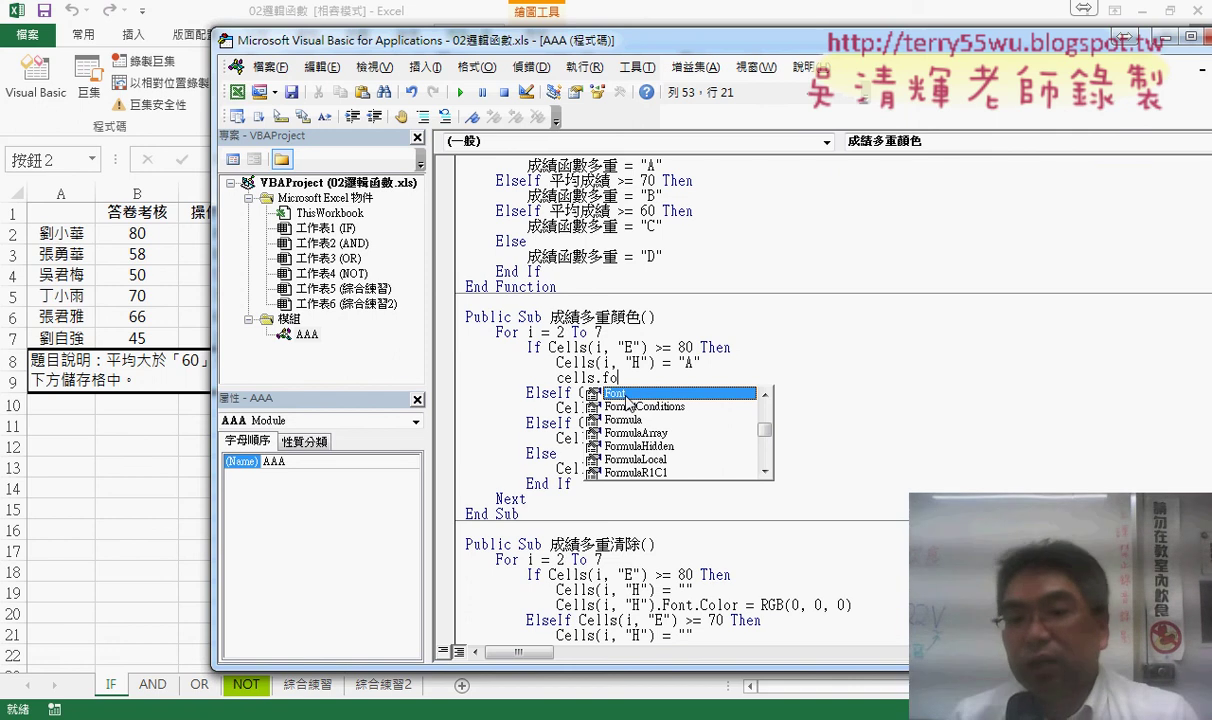
pyautogui.press('Tab')
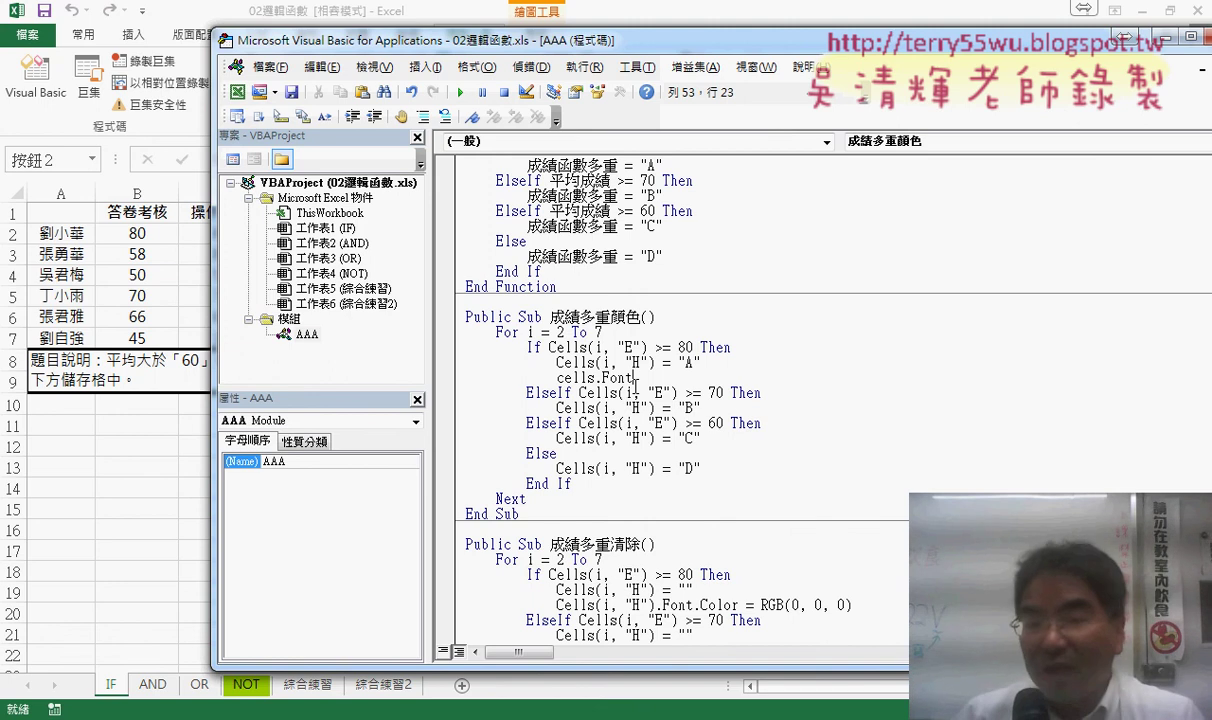
pyautogui.write('.')
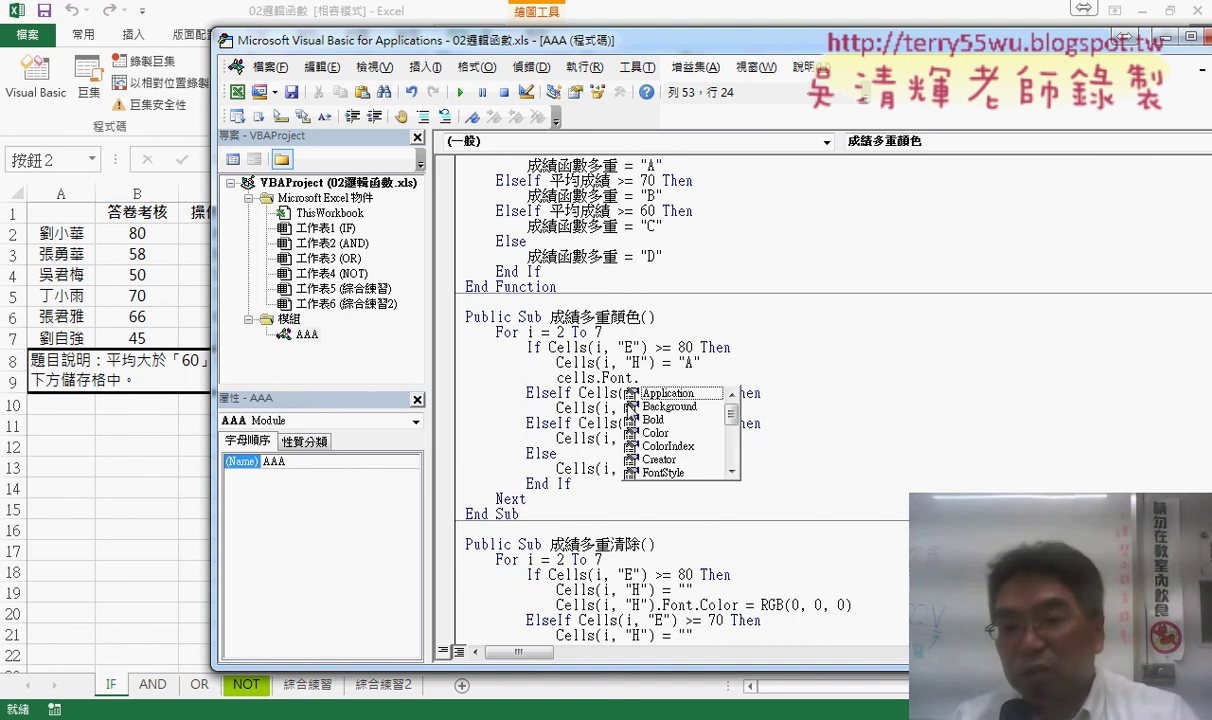
pyautogui.doubleClick(670, 432)
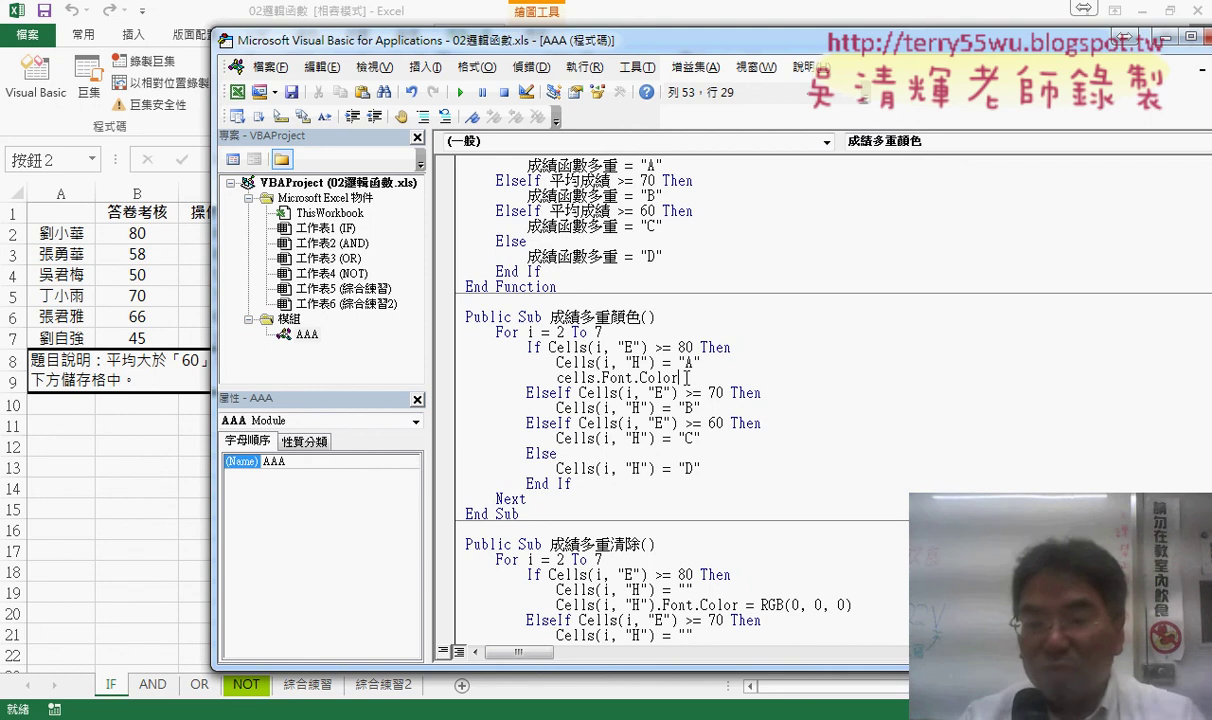
pyautogui.write('=')
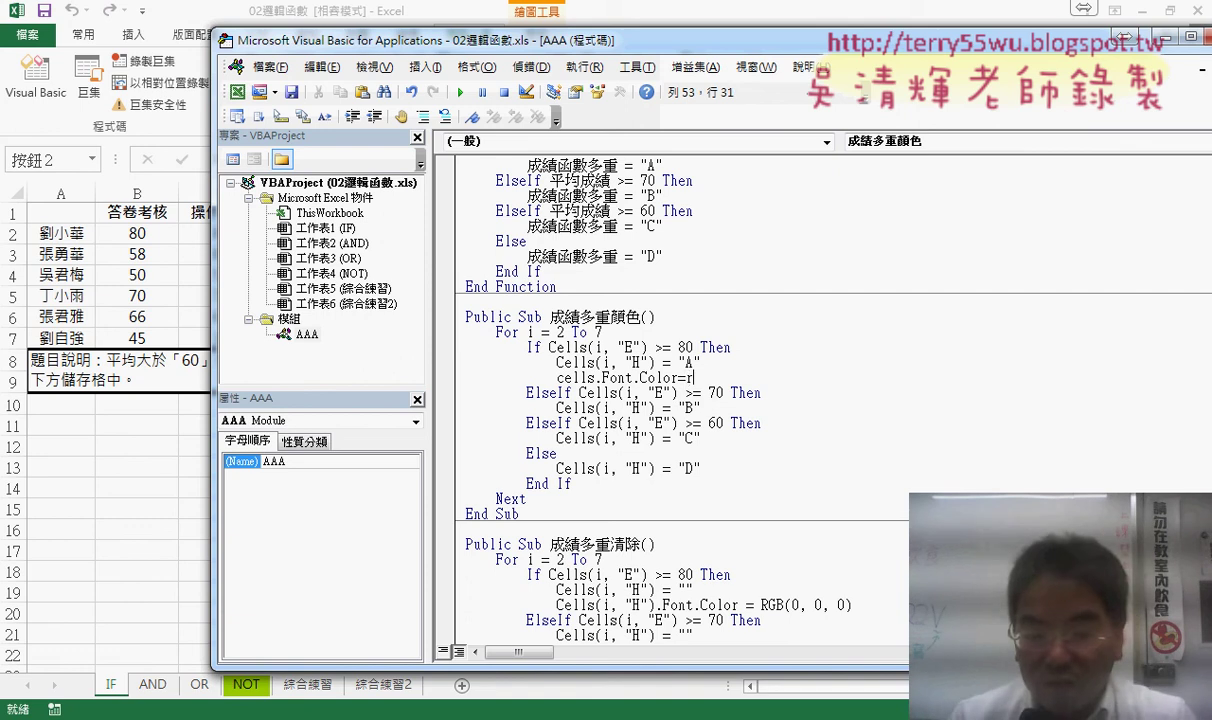
pyautogui.write('rgb')
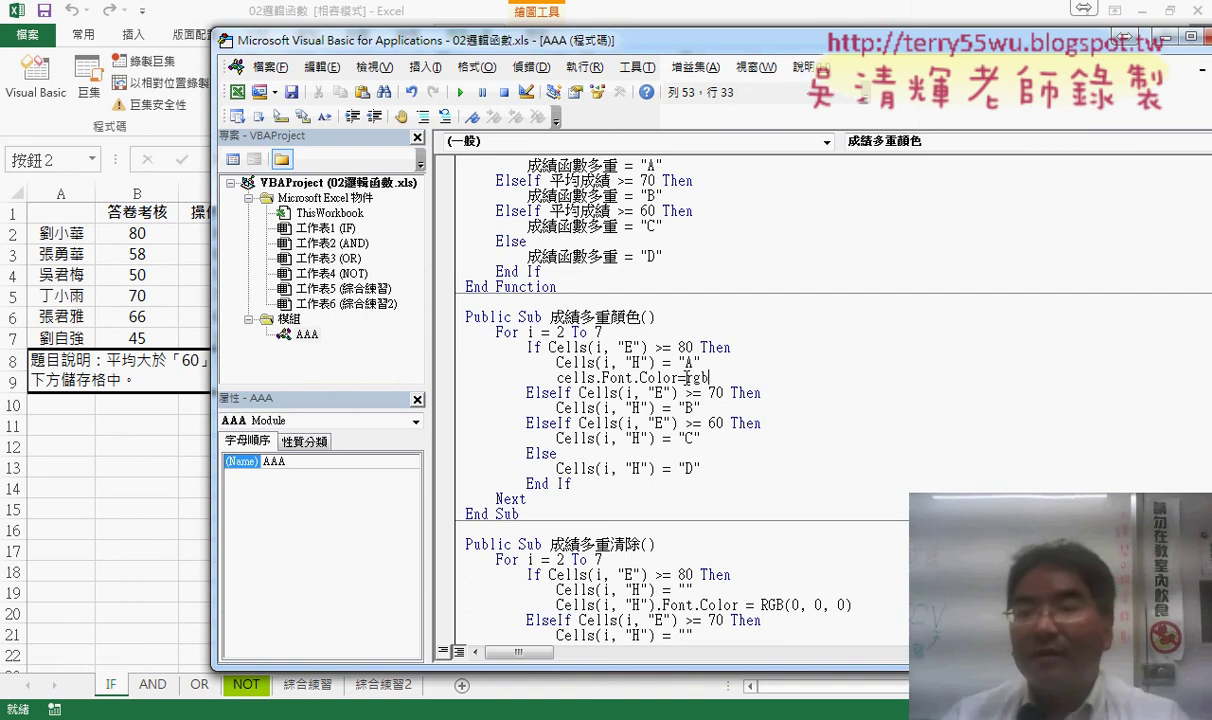
pyautogui.moveTo(687, 378); pyautogui.dragTo(709, 376)
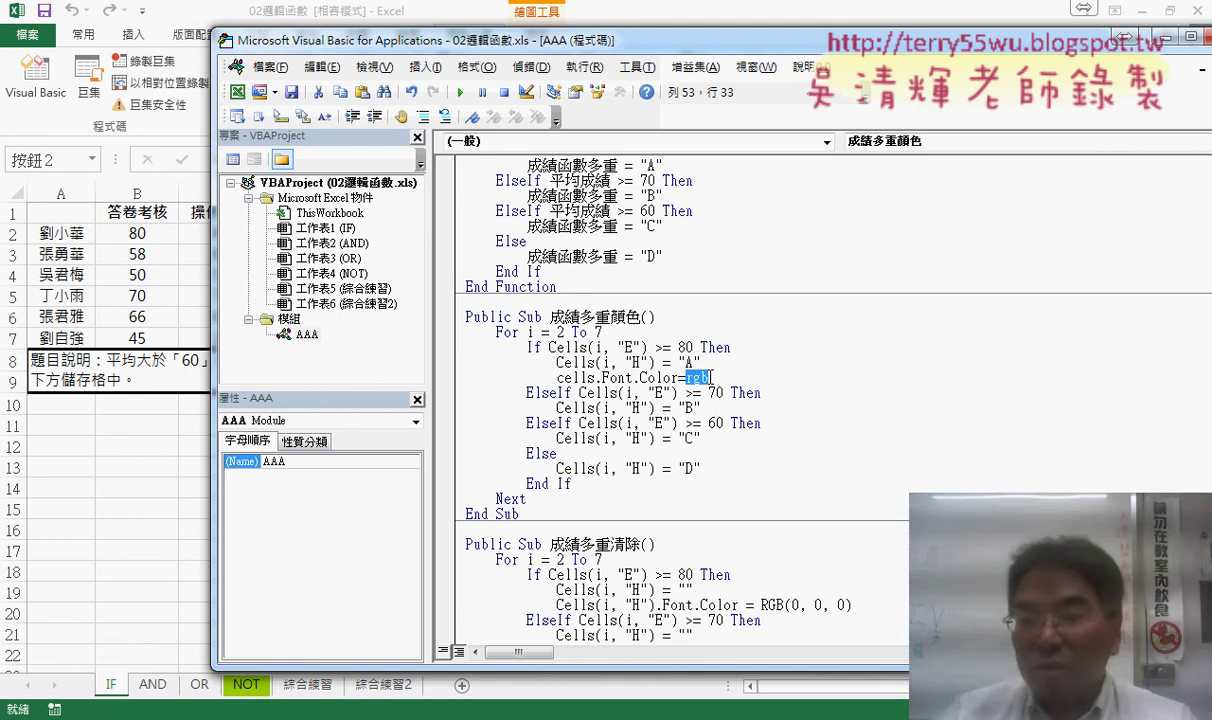
pyautogui.click(711, 377)
pyautogui.write('(')
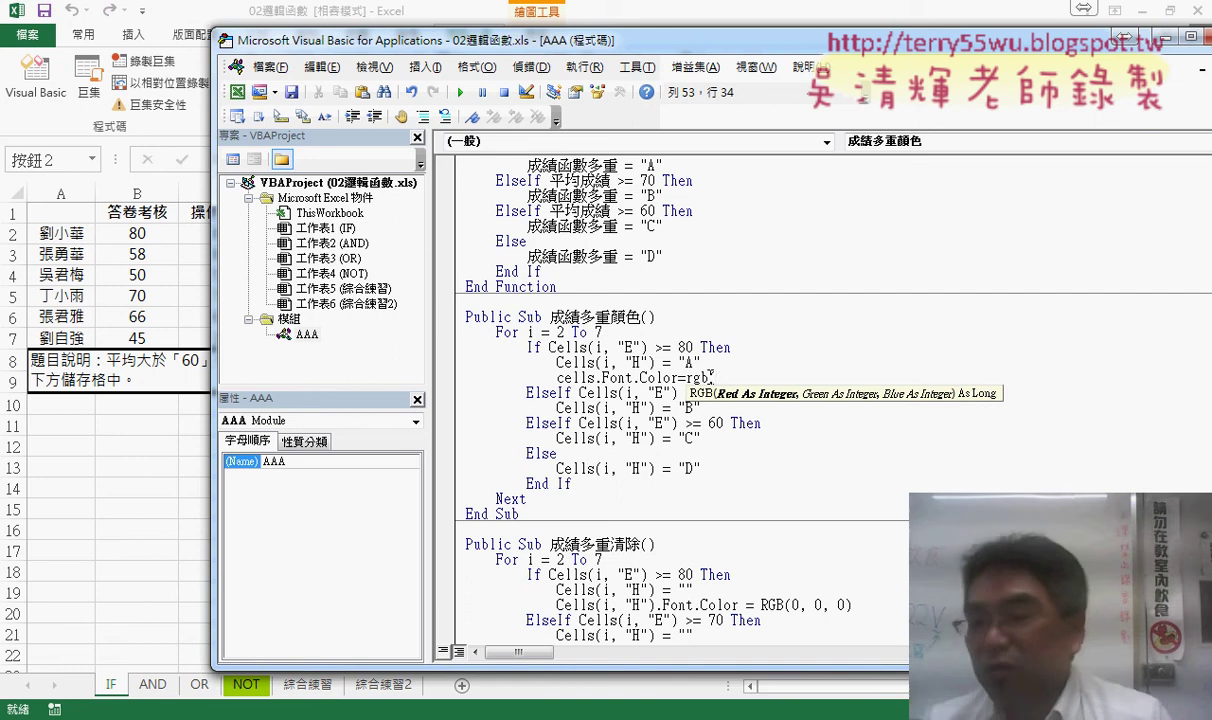
pyautogui.write('0,0')
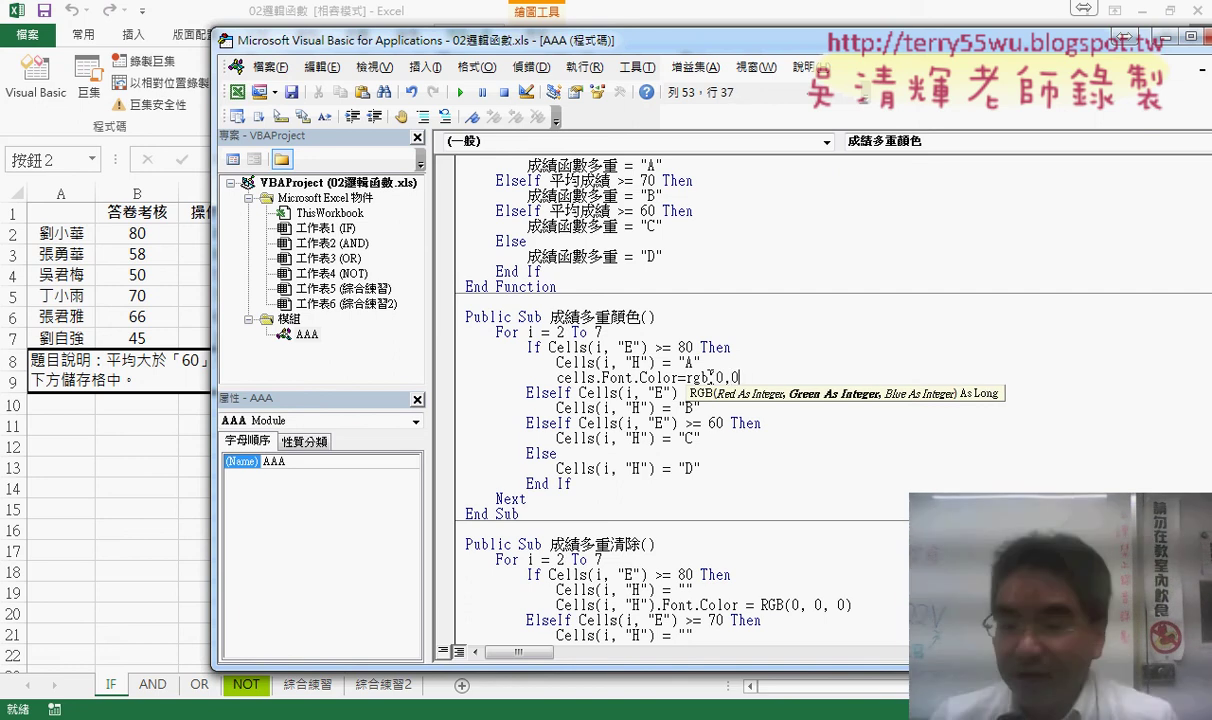
pyautogui.write(',')
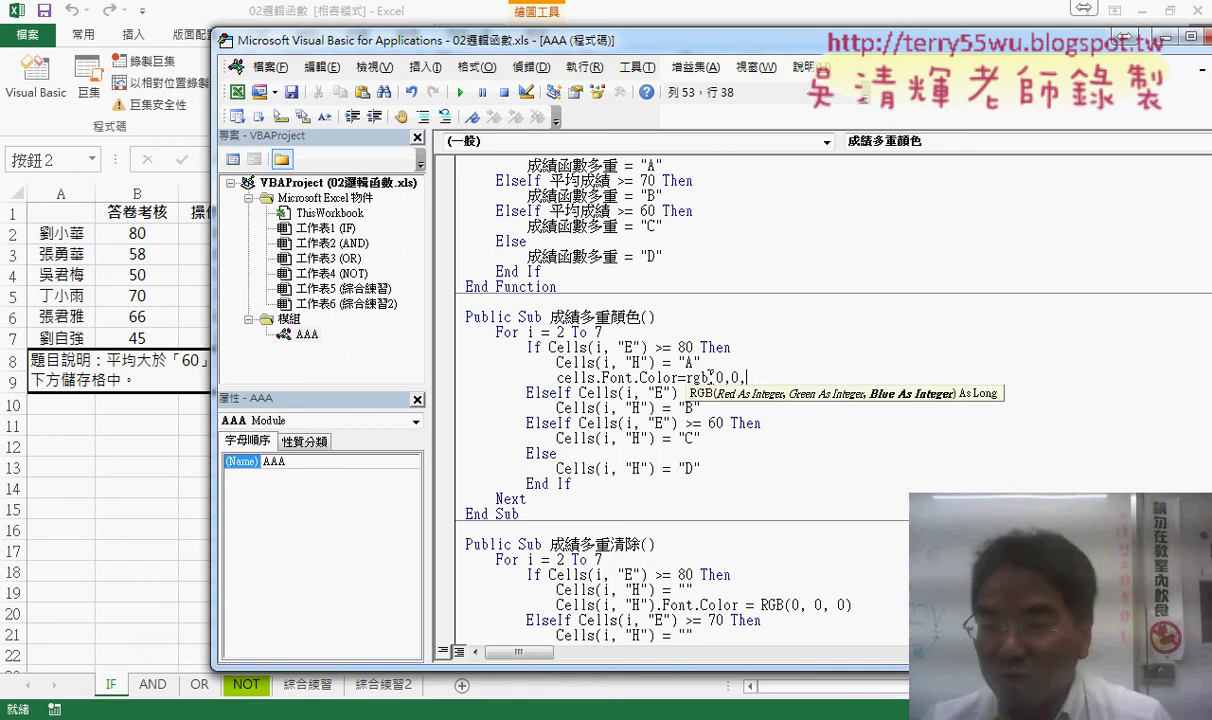
pyautogui.write('255')
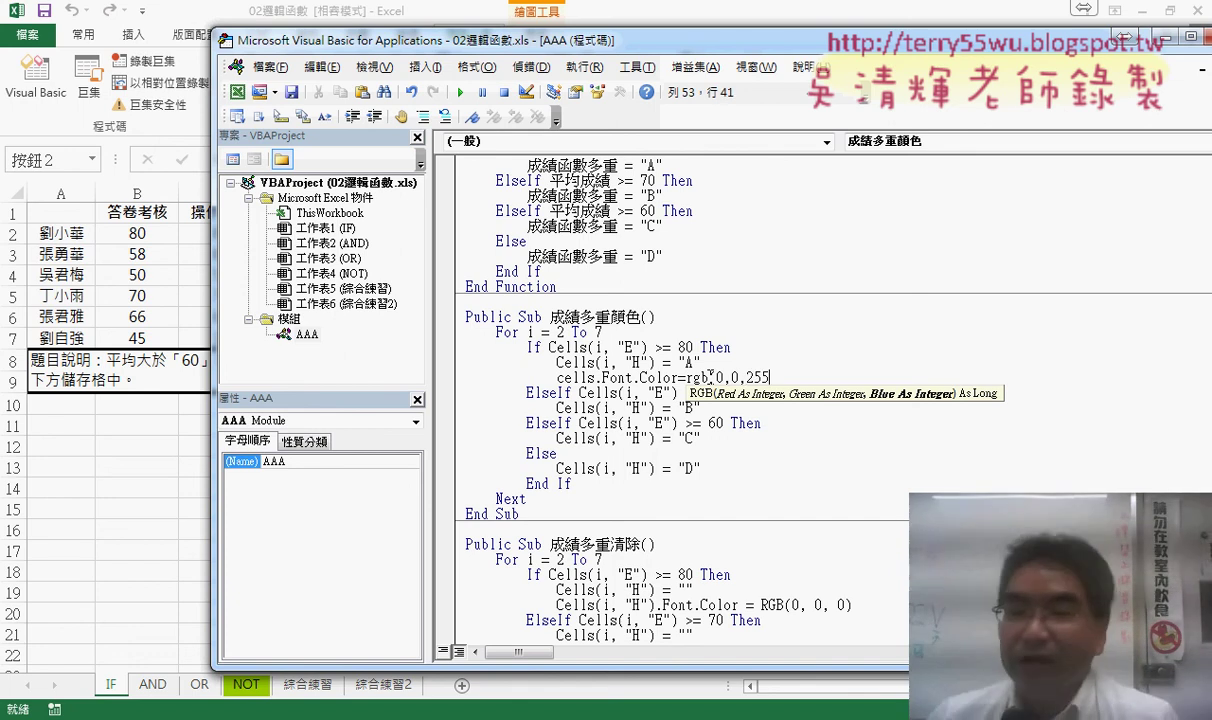
pyautogui.write(')')
pyautogui.click(812, 478)
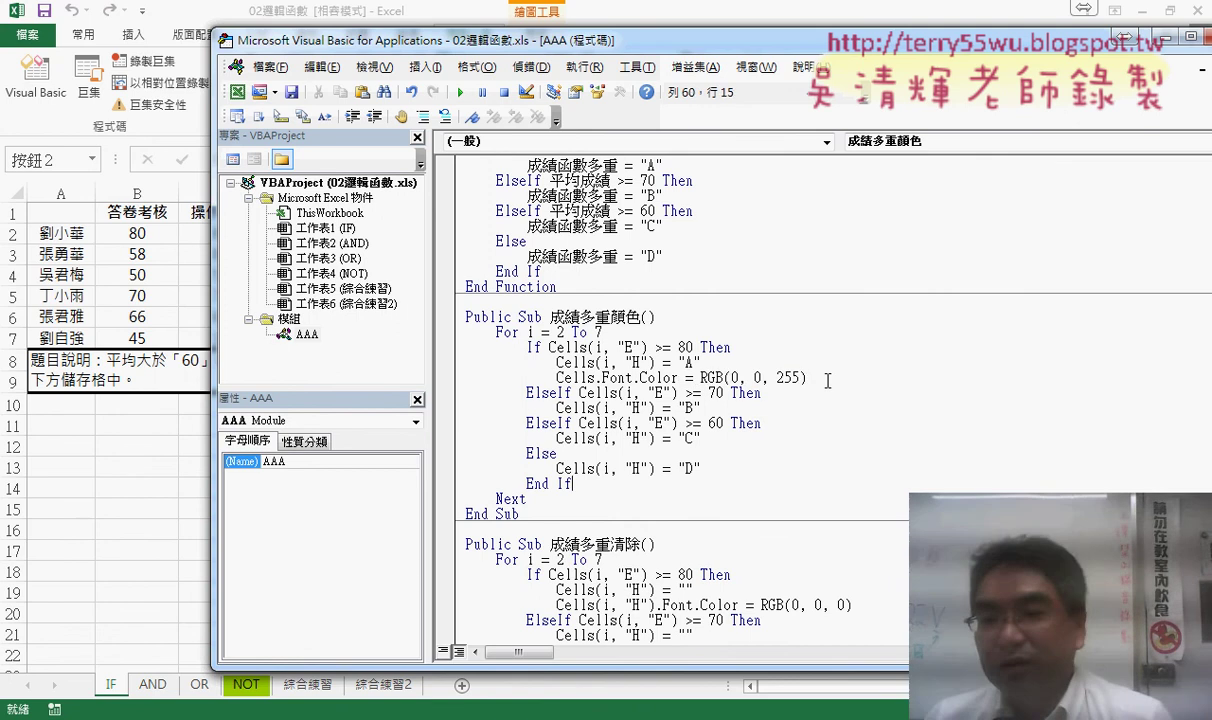
# Highlight the grade A line and the Font.Color and RGB(0, 0, 255) parts of the colour line.
pyautogui.moveTo(808, 378); pyautogui.dragTo(557, 378)
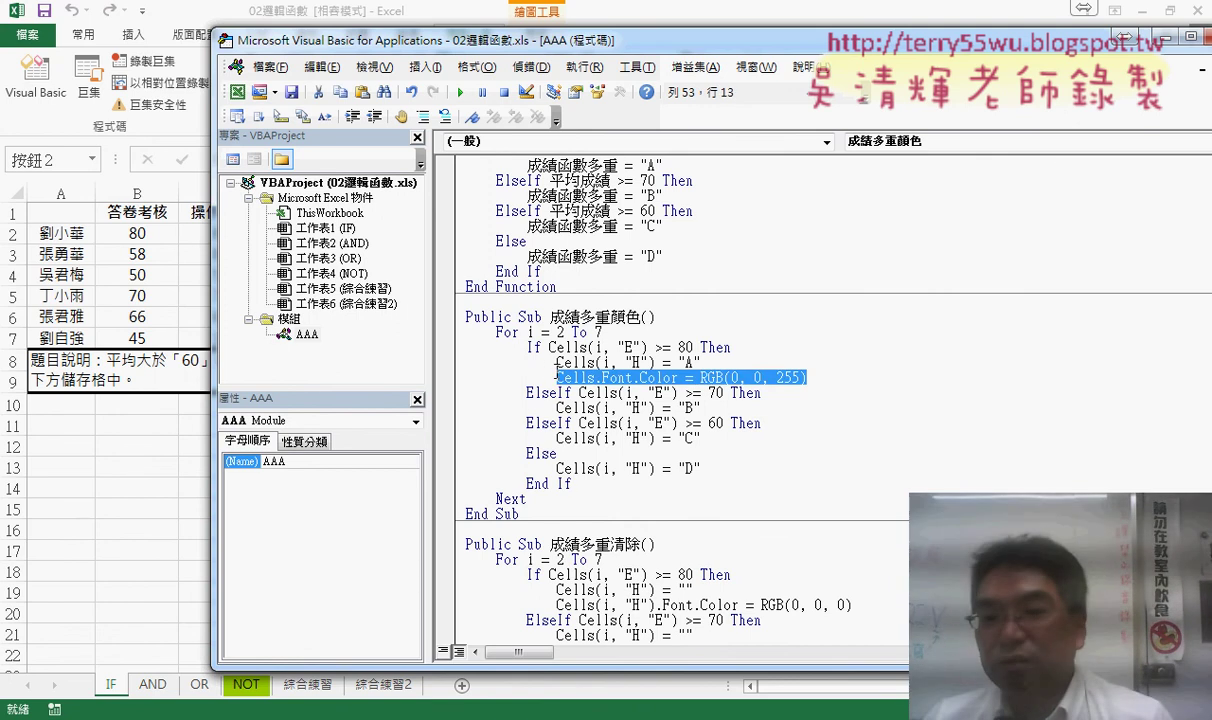
pyautogui.moveTo(700, 363); pyautogui.dragTo(557, 363)
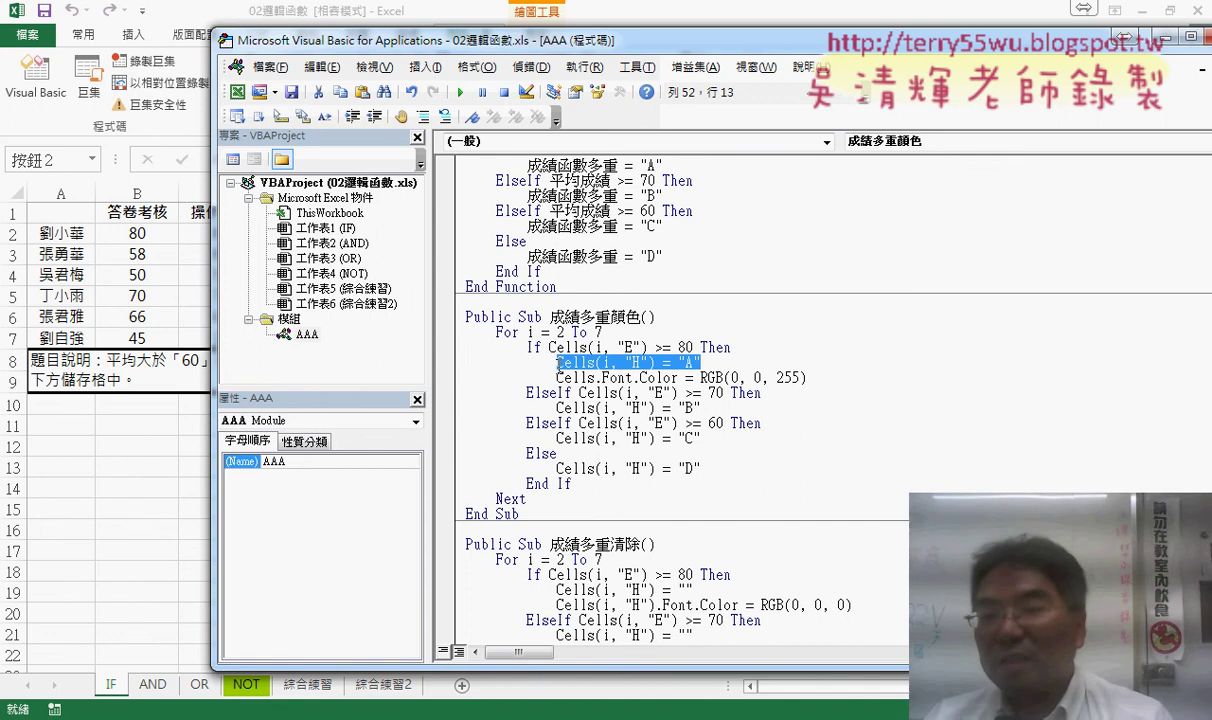
pyautogui.moveTo(816, 378); pyautogui.dragTo(700, 378)
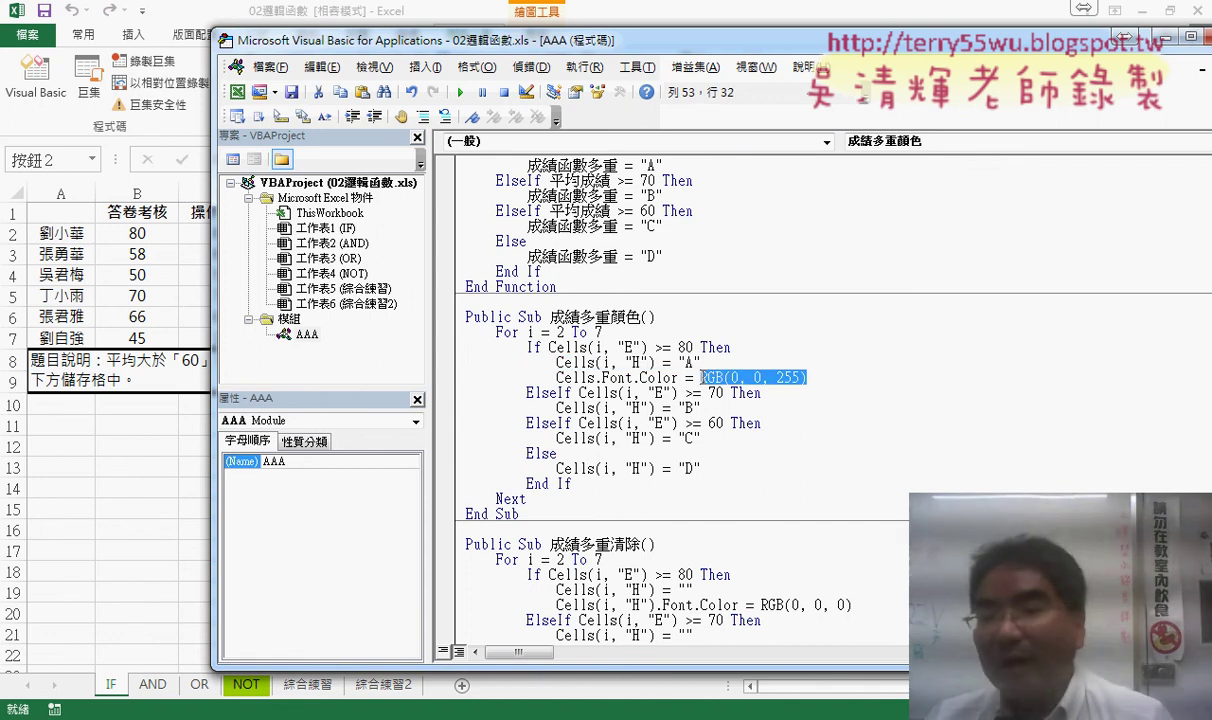
pyautogui.moveTo(566, 378); pyautogui.dragTo(648, 378)
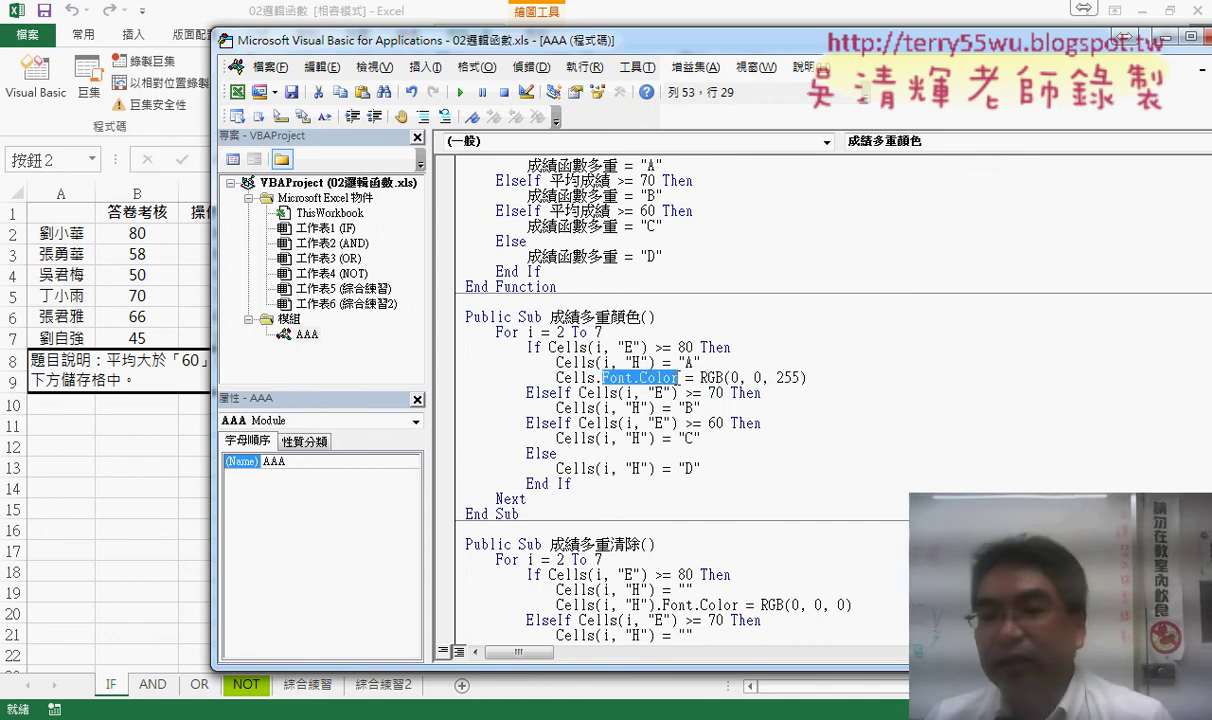
pyautogui.moveTo(806, 378); pyautogui.dragTo(703, 378)
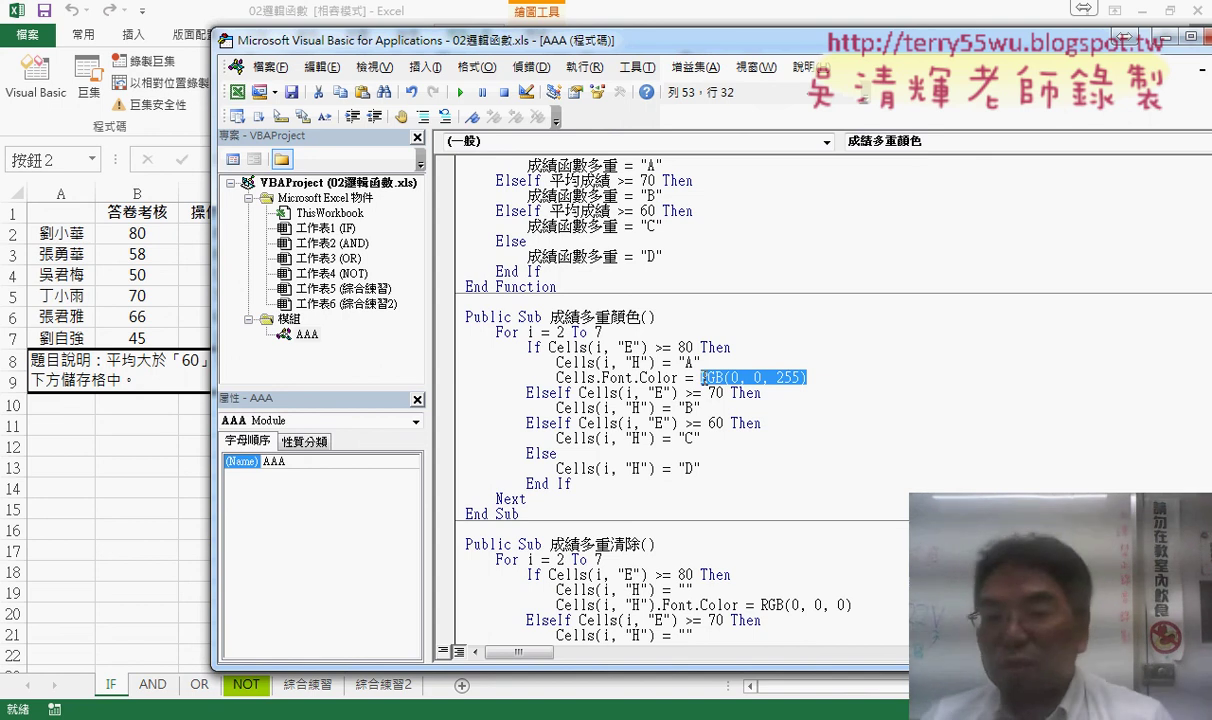
# Copy (i, "H") after Cells on the colour line and delete .Font.Color = RGB(0, 0, 255).
pyautogui.moveTo(598, 378); pyautogui.dragTo(610, 376)
pyautogui.click(579, 377)
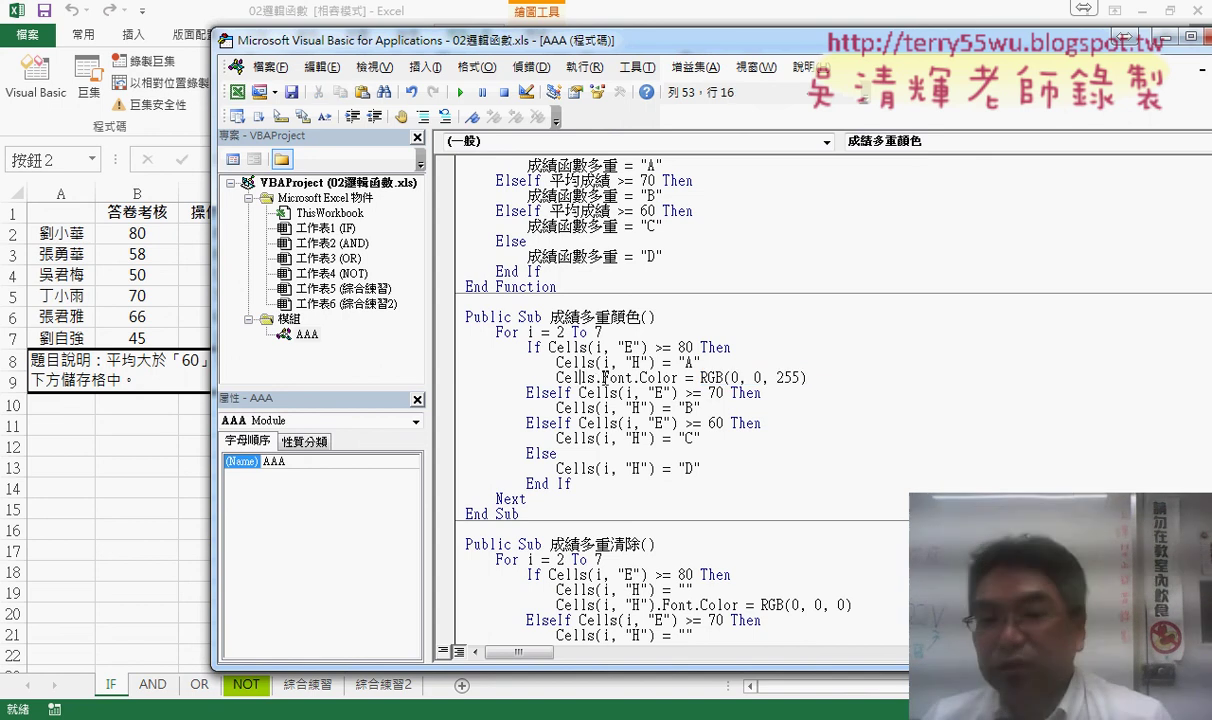
pyautogui.click(597, 378)
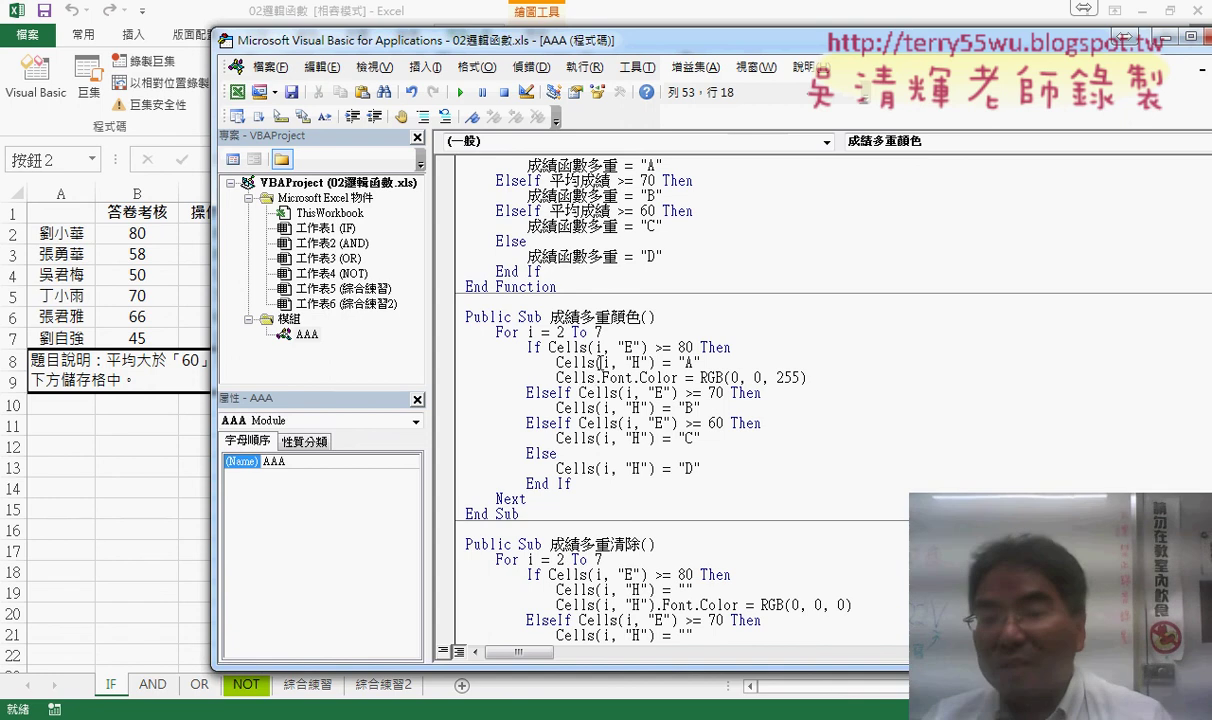
pyautogui.moveTo(597, 363); pyautogui.dragTo(655, 363)
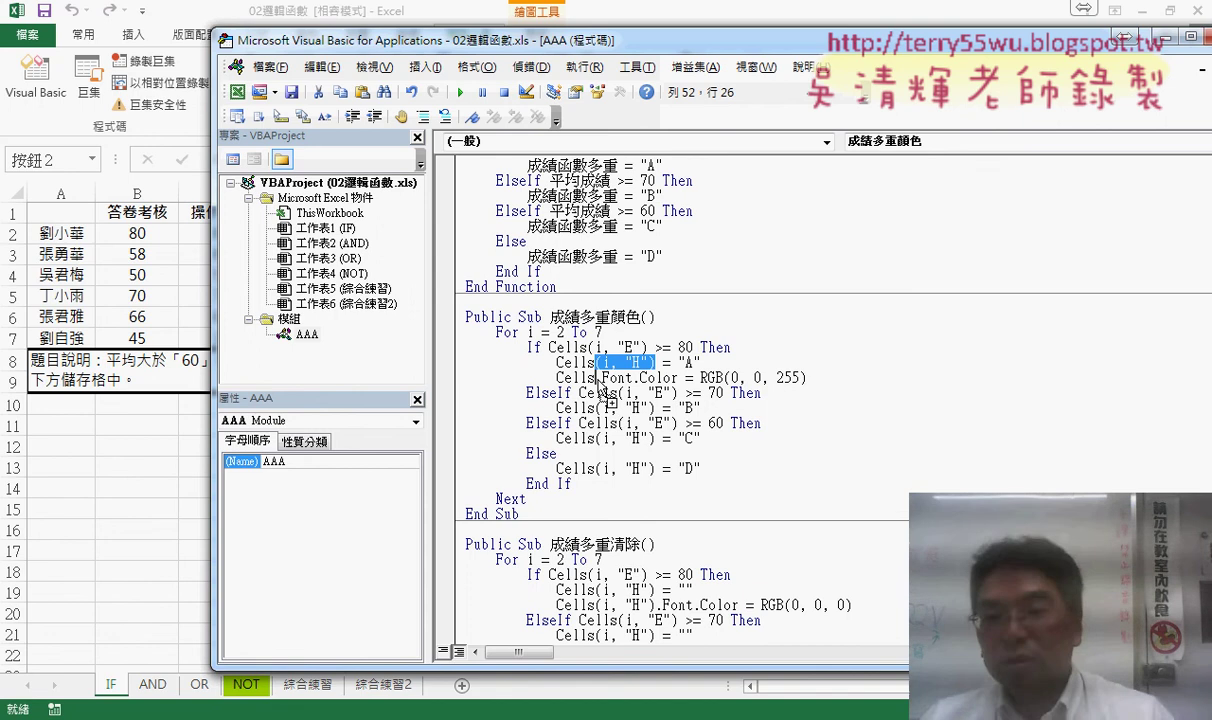
pyautogui.moveTo(599, 380); pyautogui.dragTo(598, 378)
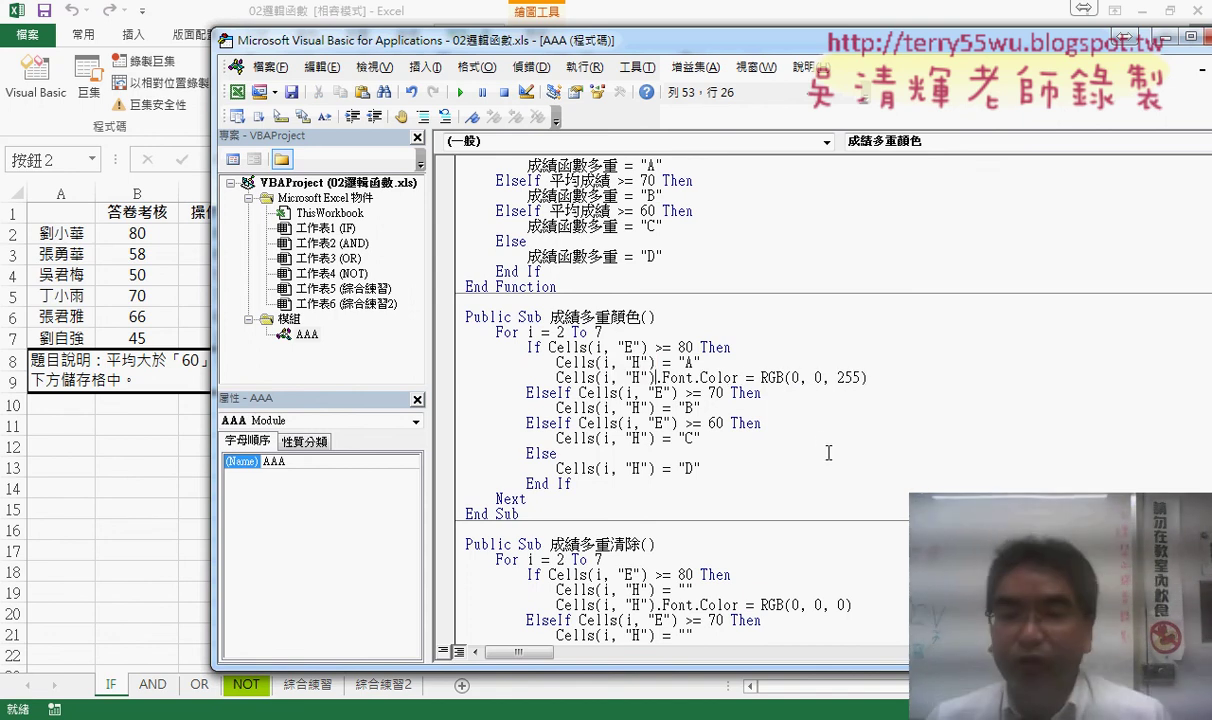
pyautogui.moveTo(657, 378); pyautogui.dragTo(868, 377)
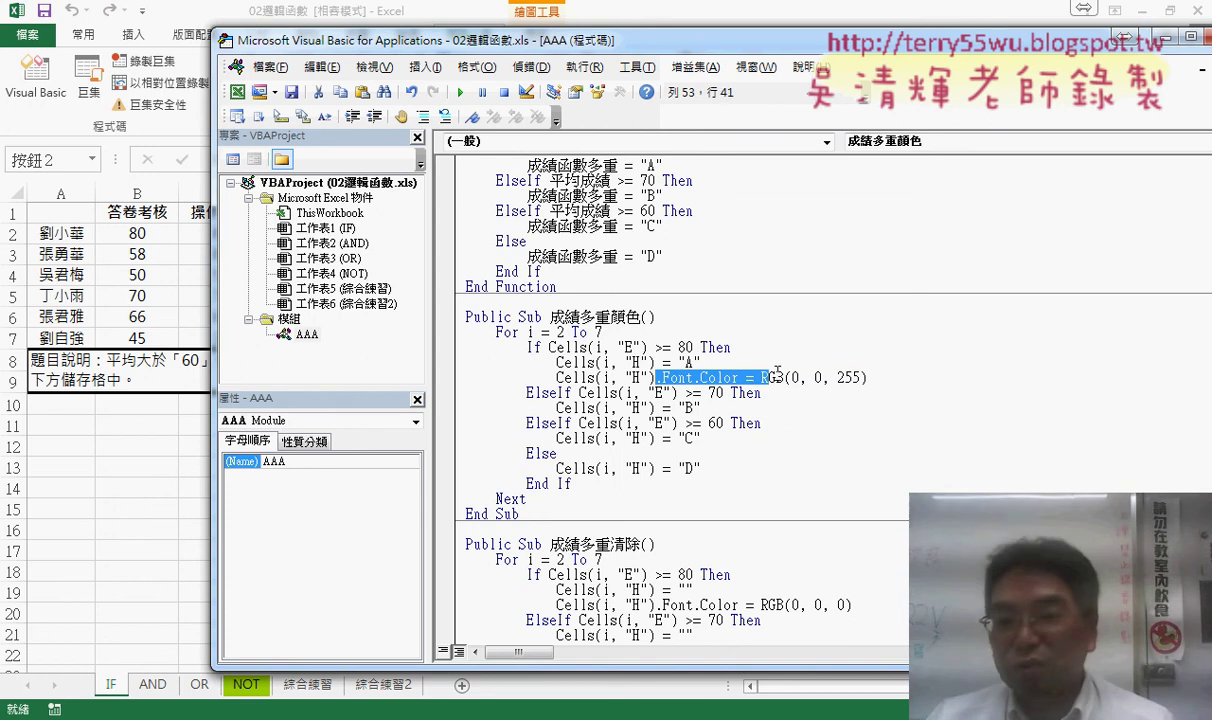
pyautogui.press('Delete')
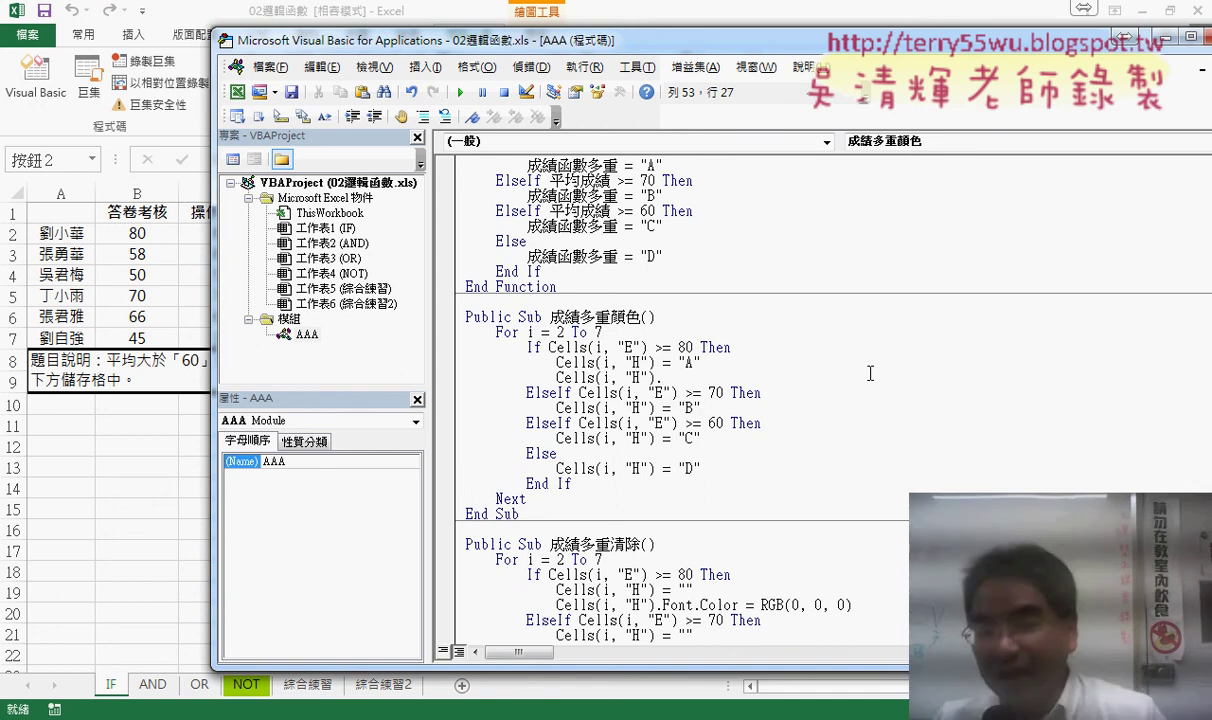
# Restore the grade A line to Cells(i, "H").Font.Color = RGB(0, 0, 255), making A blue.
pyautogui.write('fo')
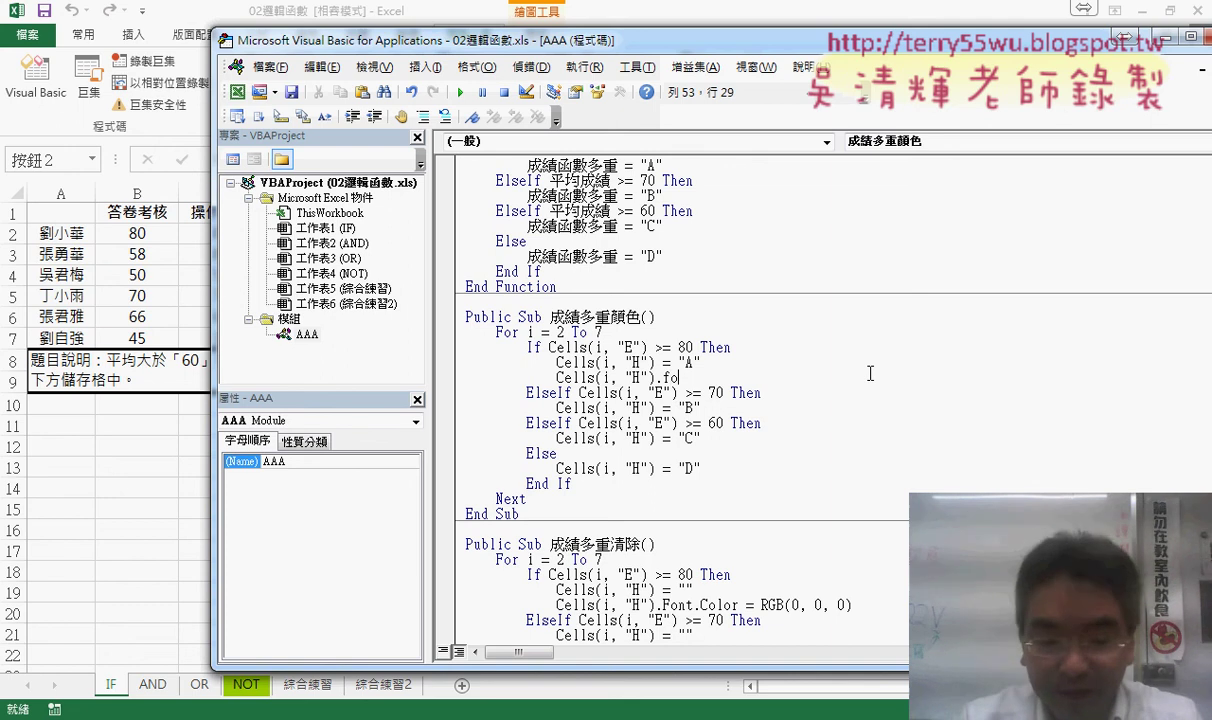
pyautogui.write('nt.')
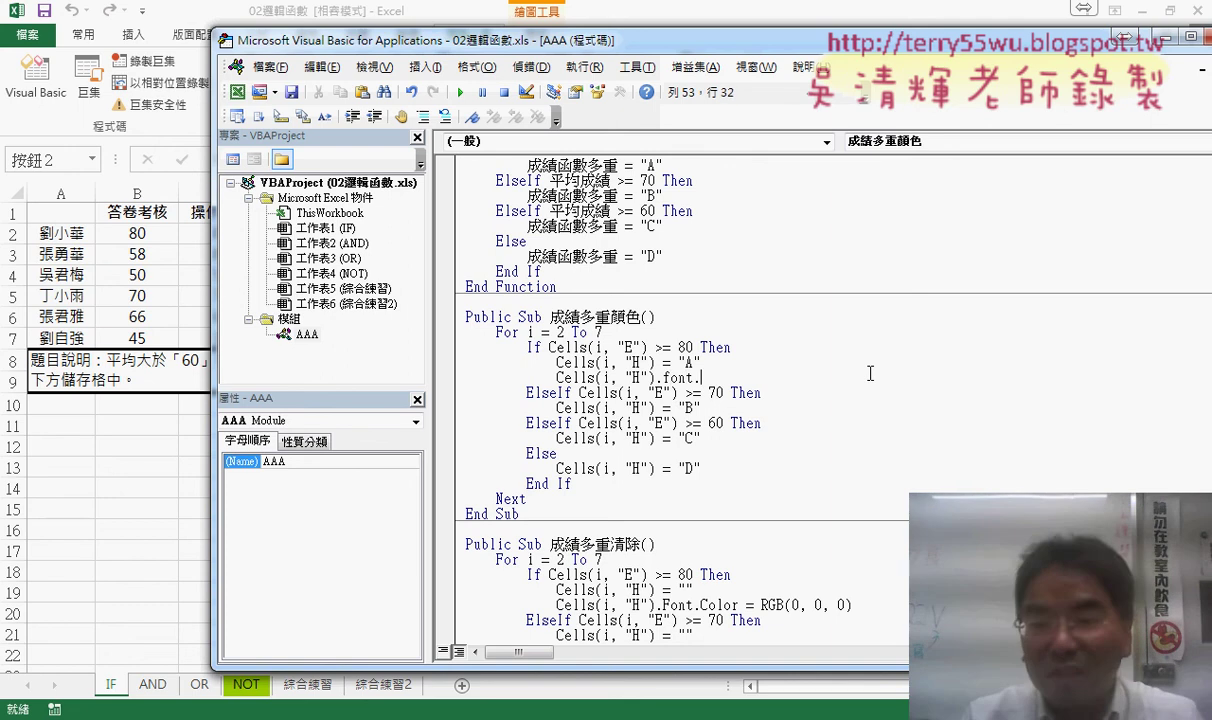
pyautogui.write('colo')
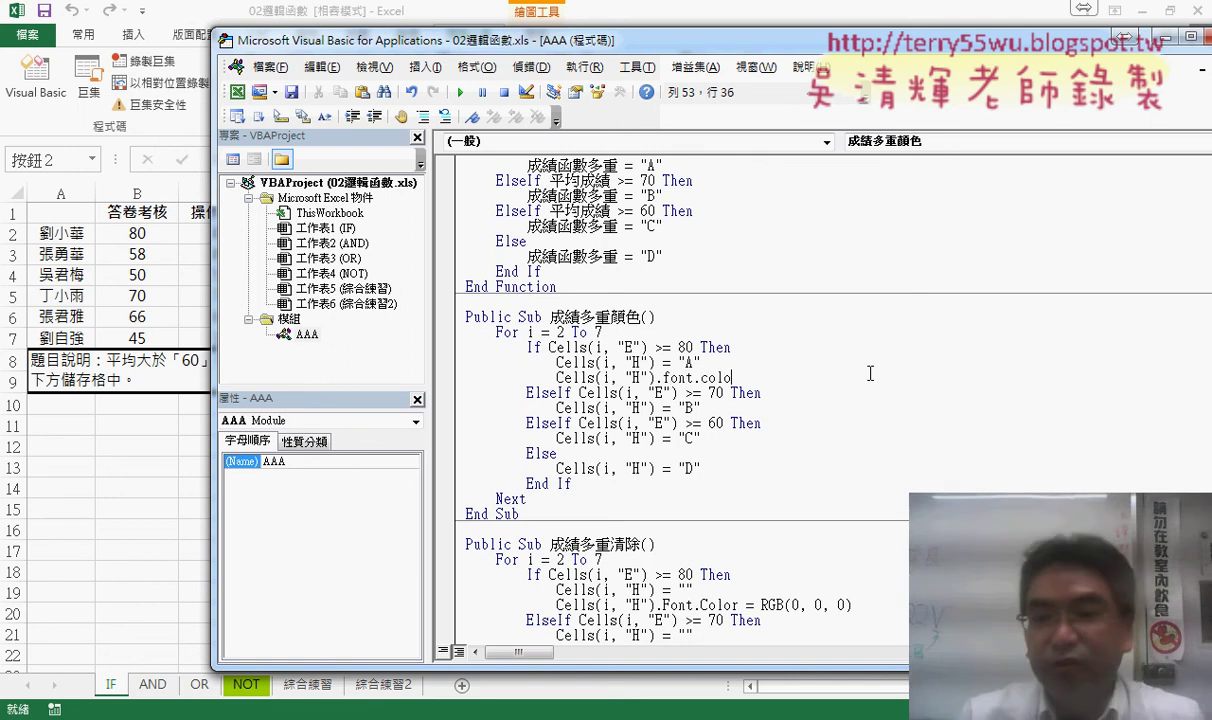
pyautogui.write('r')
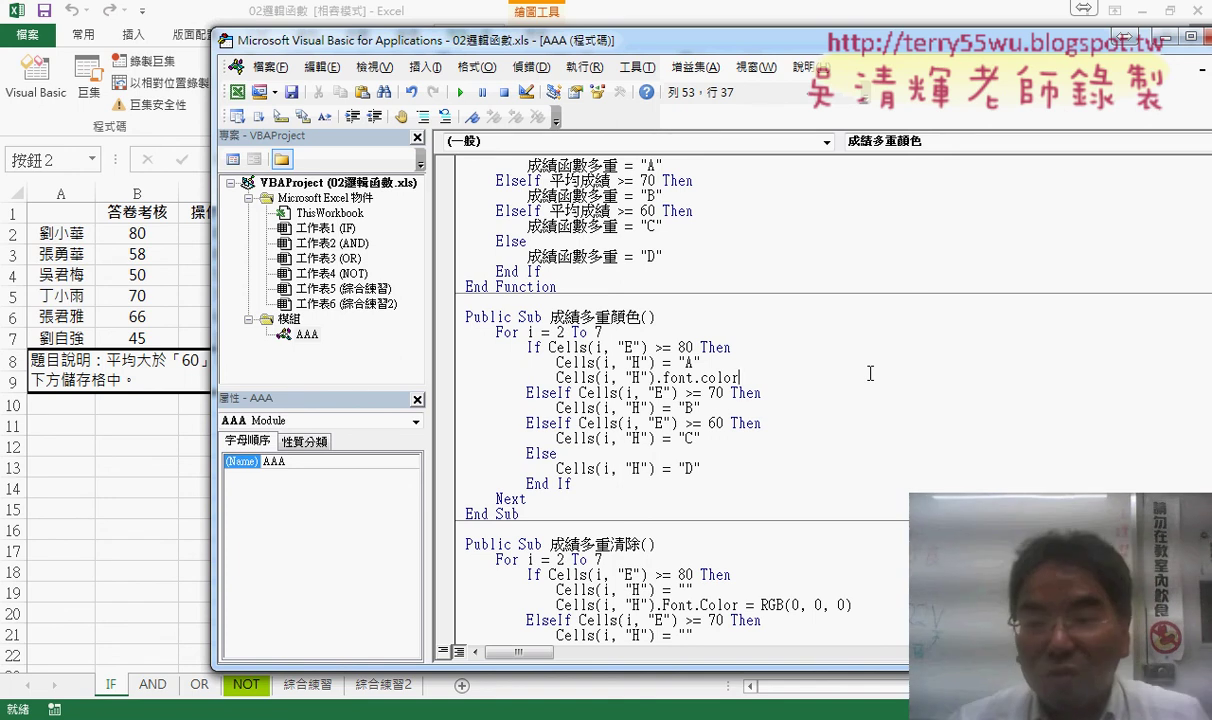
pyautogui.hotkey('shift', 'Left')
pyautogui.hotkey('shift', 'Left')
pyautogui.hotkey('shift', 'Left')
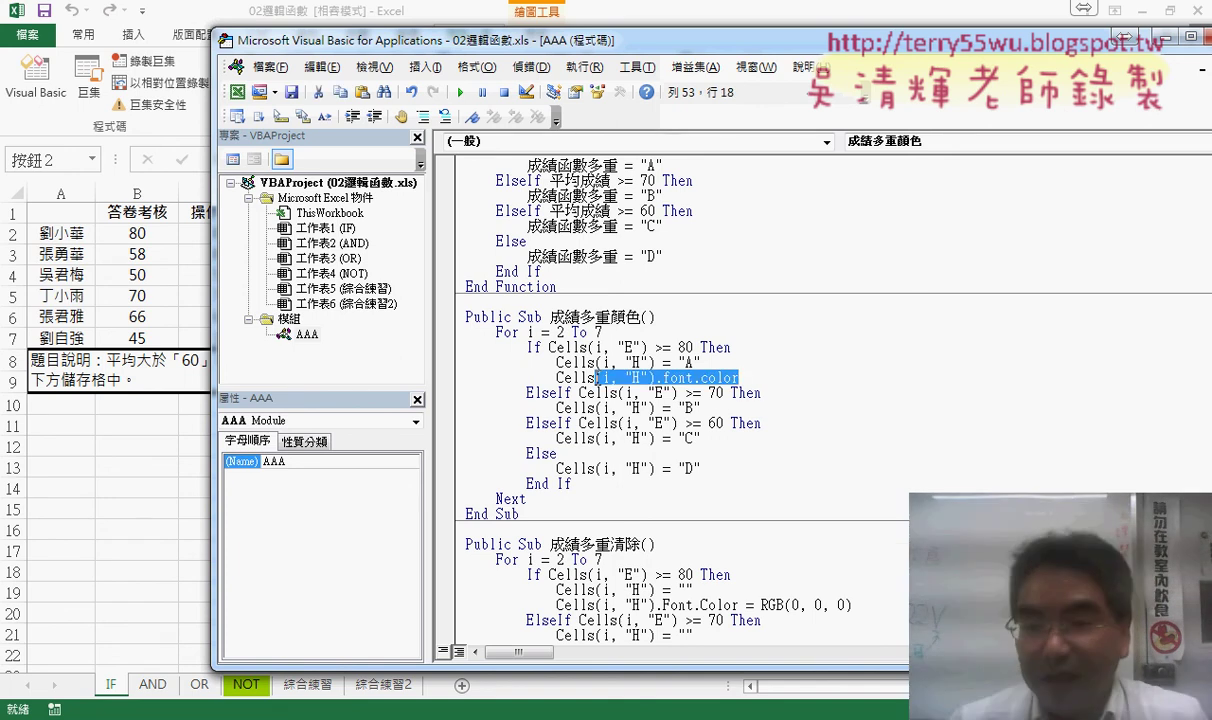
pyautogui.write('.f')
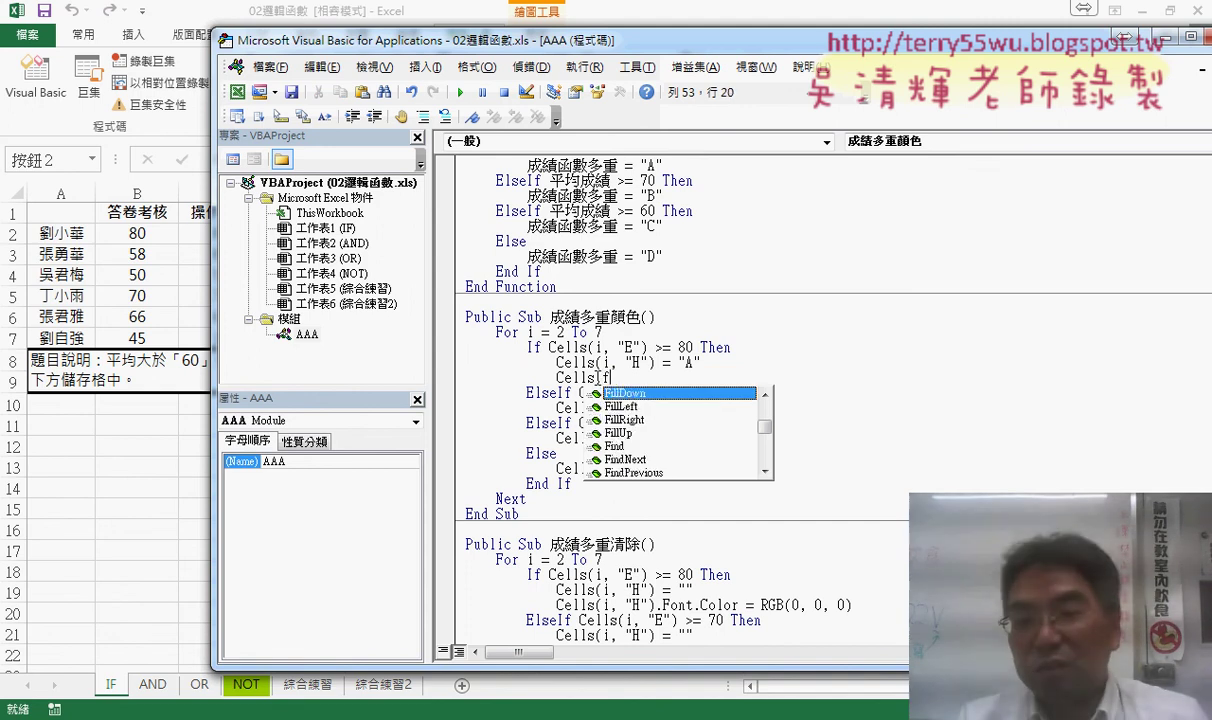
pyautogui.write('o')
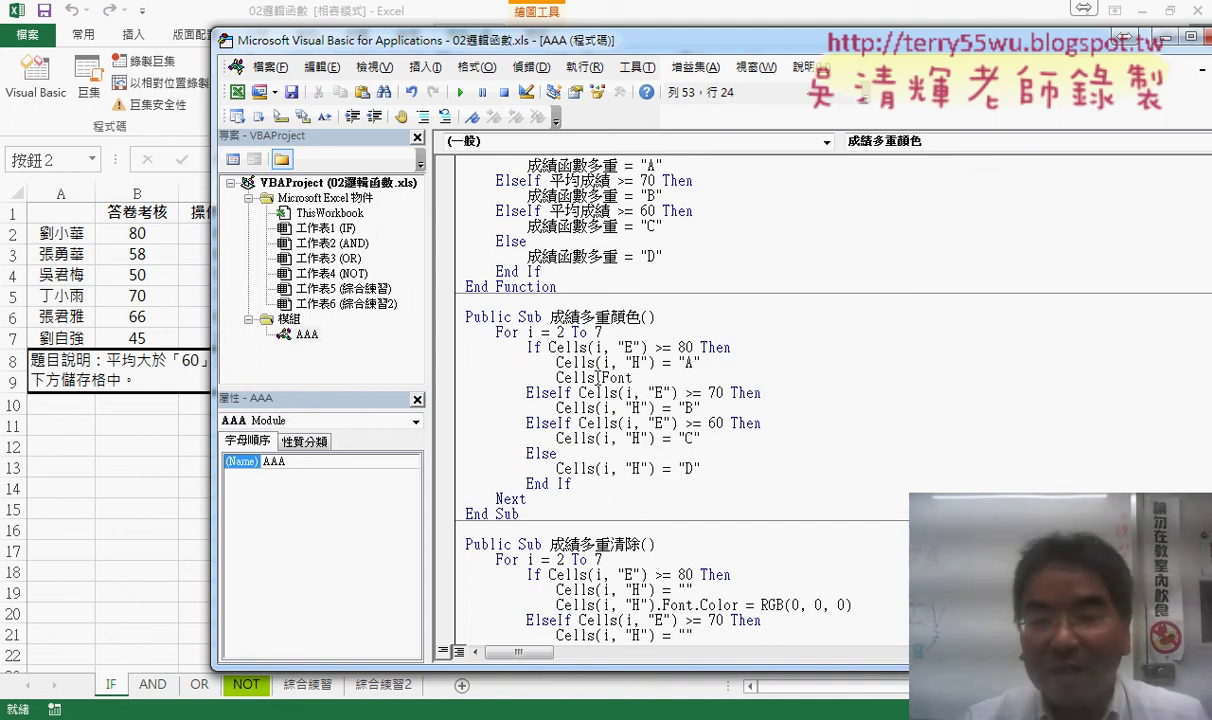
pyautogui.hotkey('ctrl', 'z')
pyautogui.hotkey('ctrl', 'z')
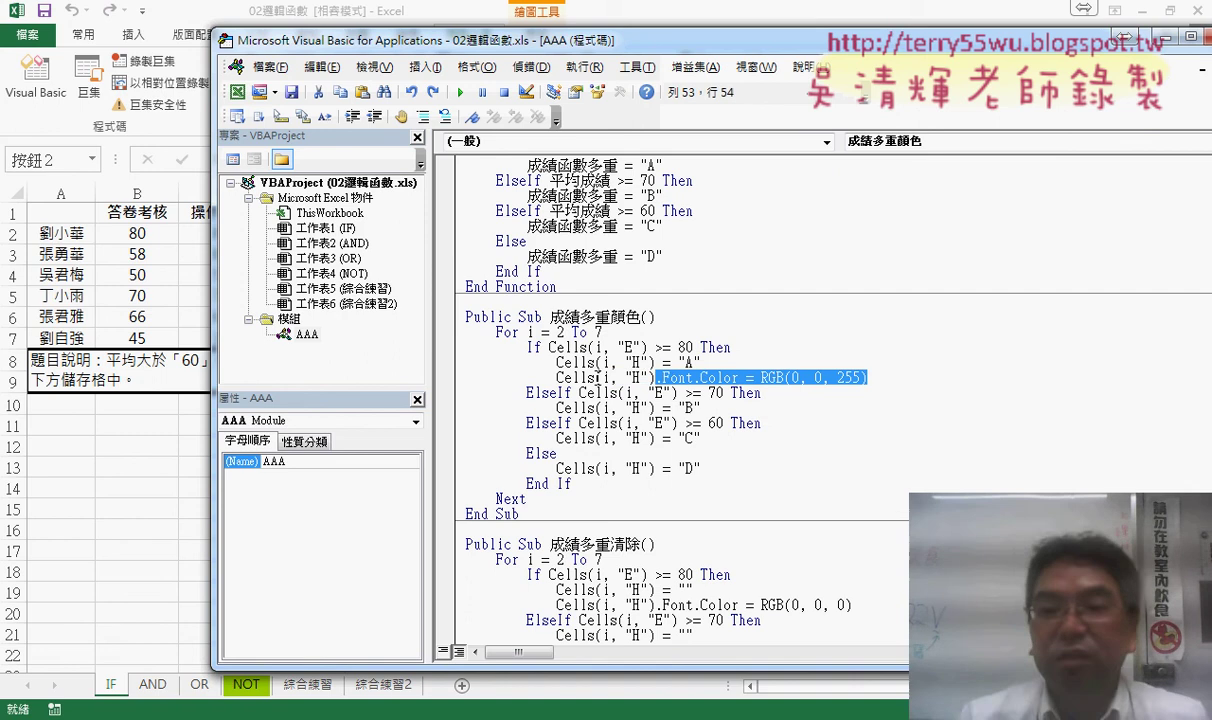
pyautogui.click(756, 410)
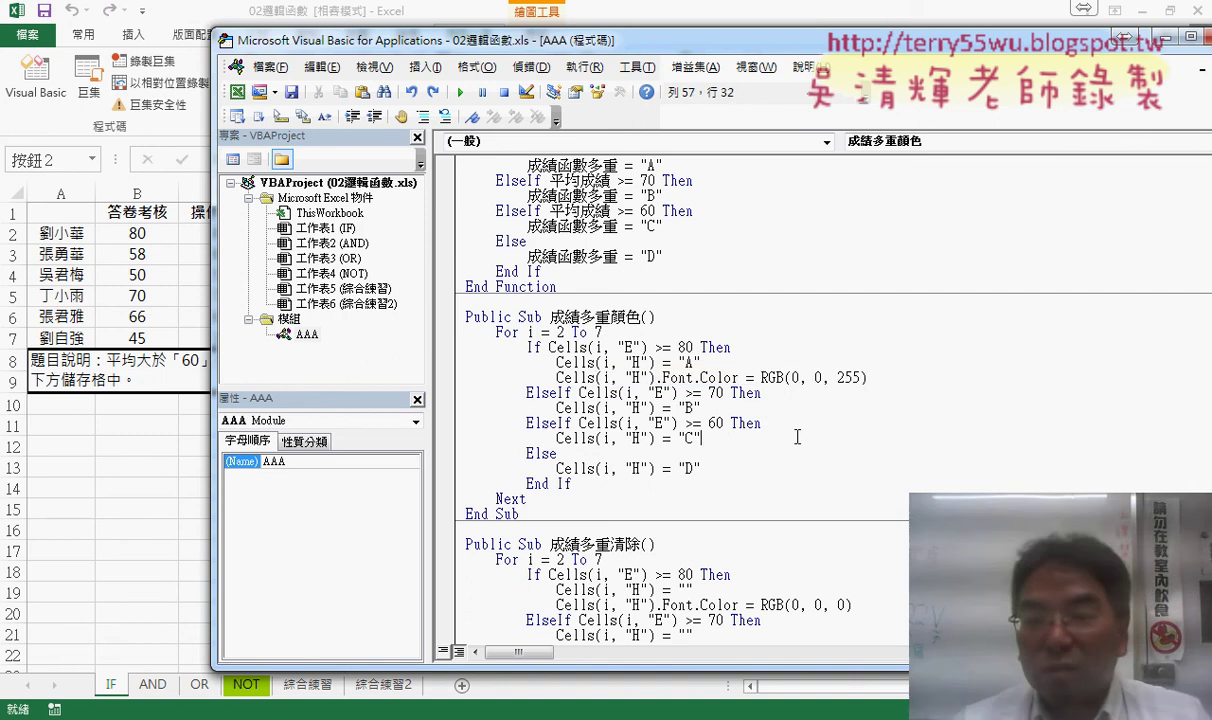
pyautogui.moveTo(870, 378)
pyautogui.mouseDown()
pyautogui.moveTo(679, 393)
pyautogui.moveTo(557, 378)
pyautogui.mouseUp()
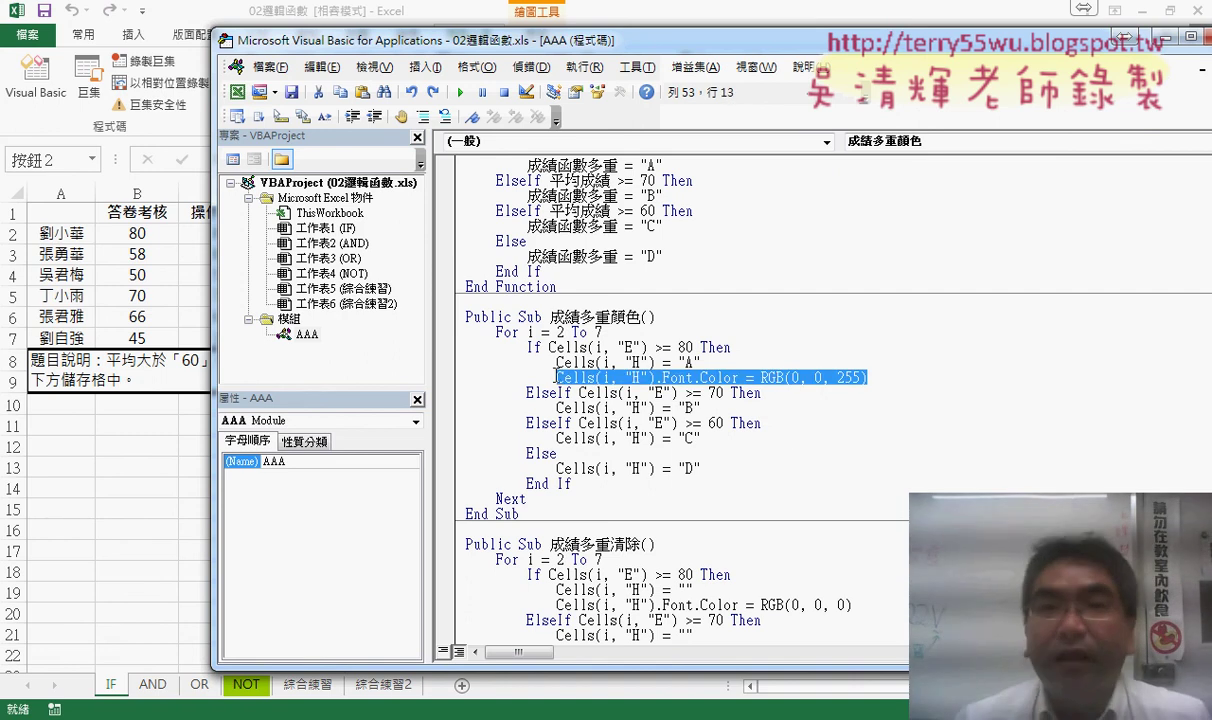
# Add a new line under the grade B assignment reading cells.Interior.Color, using IntelliSense suggestions.
pyautogui.click(748, 409)
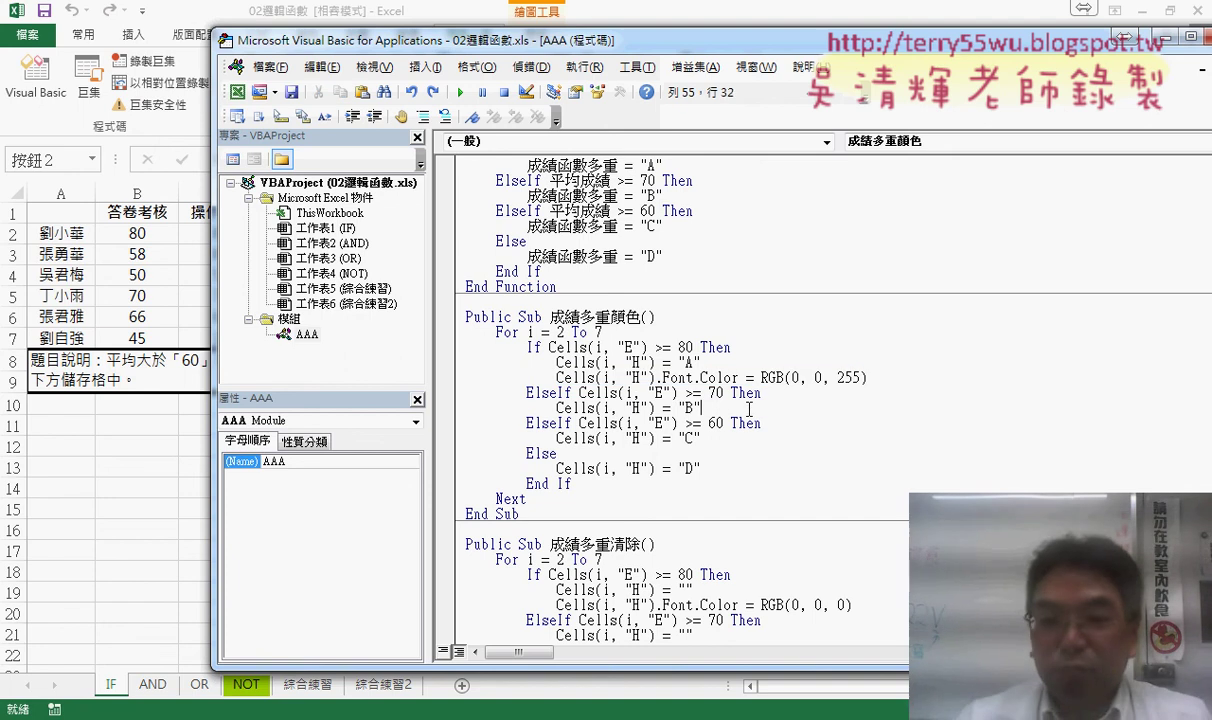
pyautogui.press('Return')
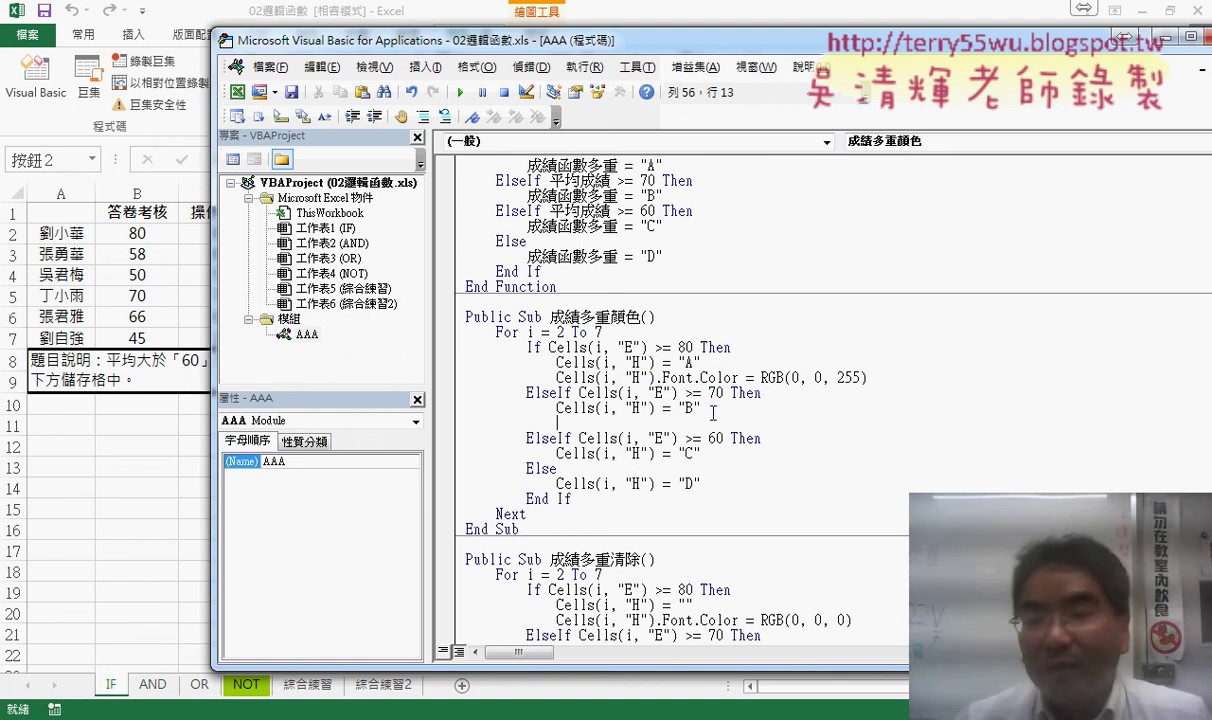
pyautogui.moveTo(701, 407); pyautogui.dragTo(529, 407)
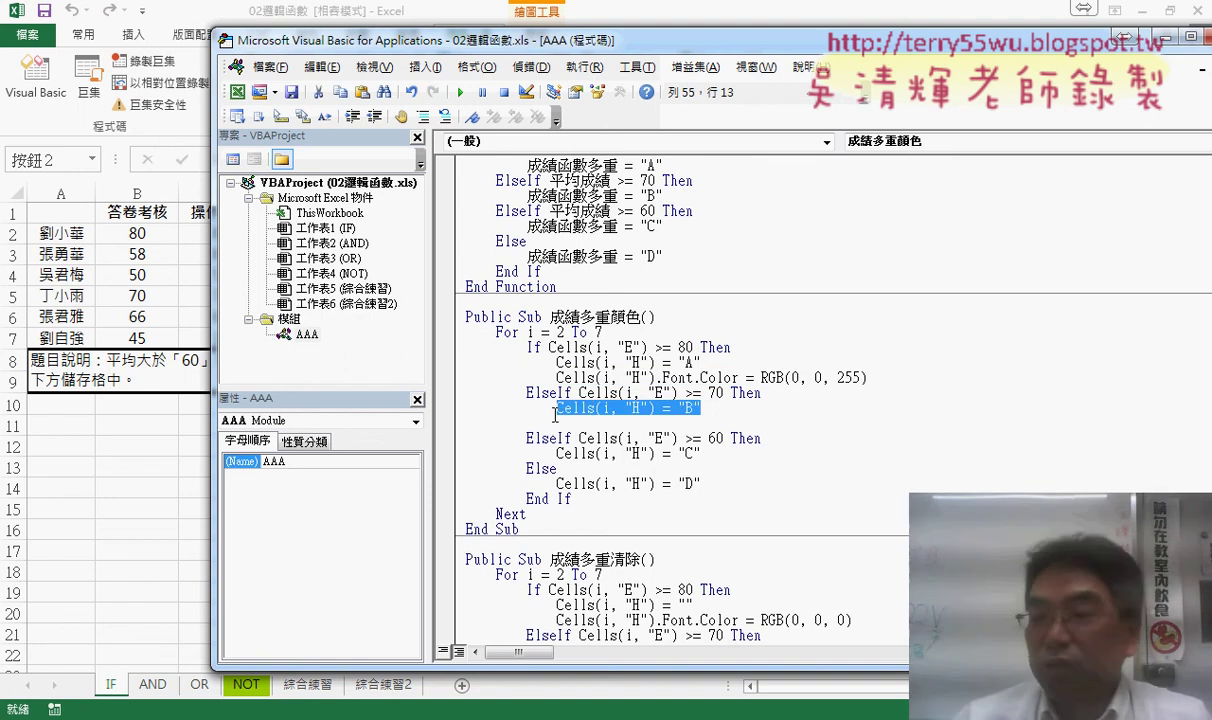
pyautogui.click(682, 428)
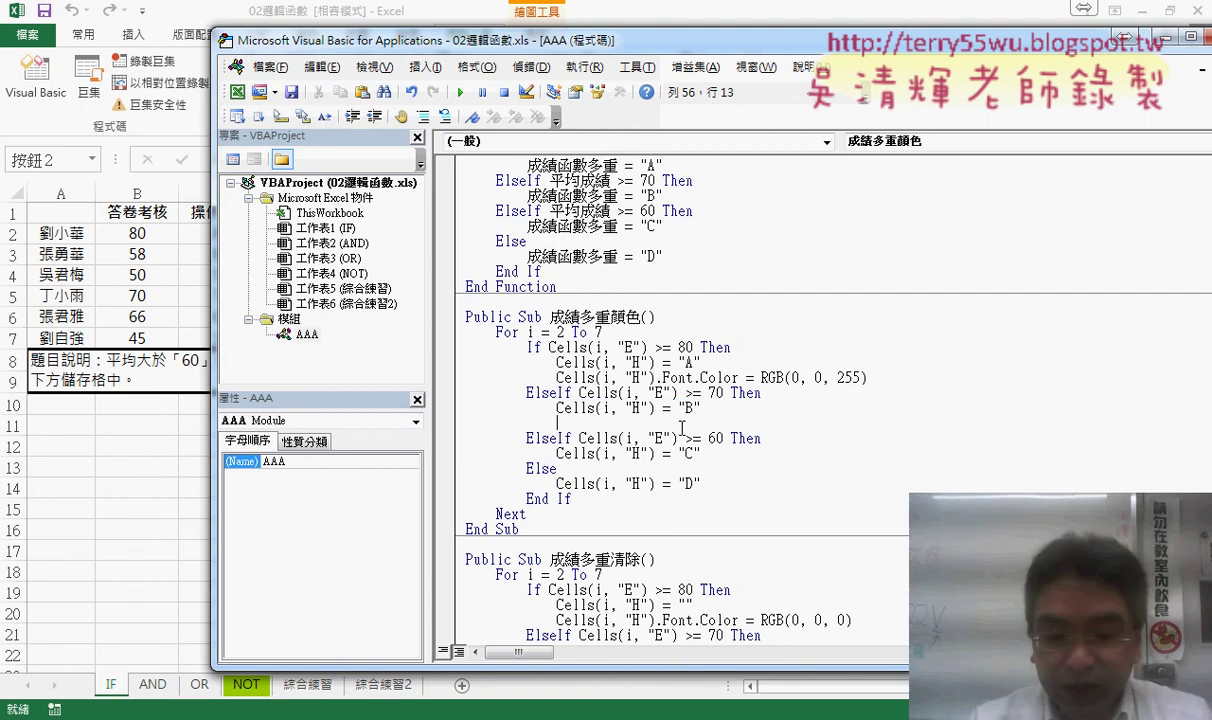
pyautogui.write('ce')
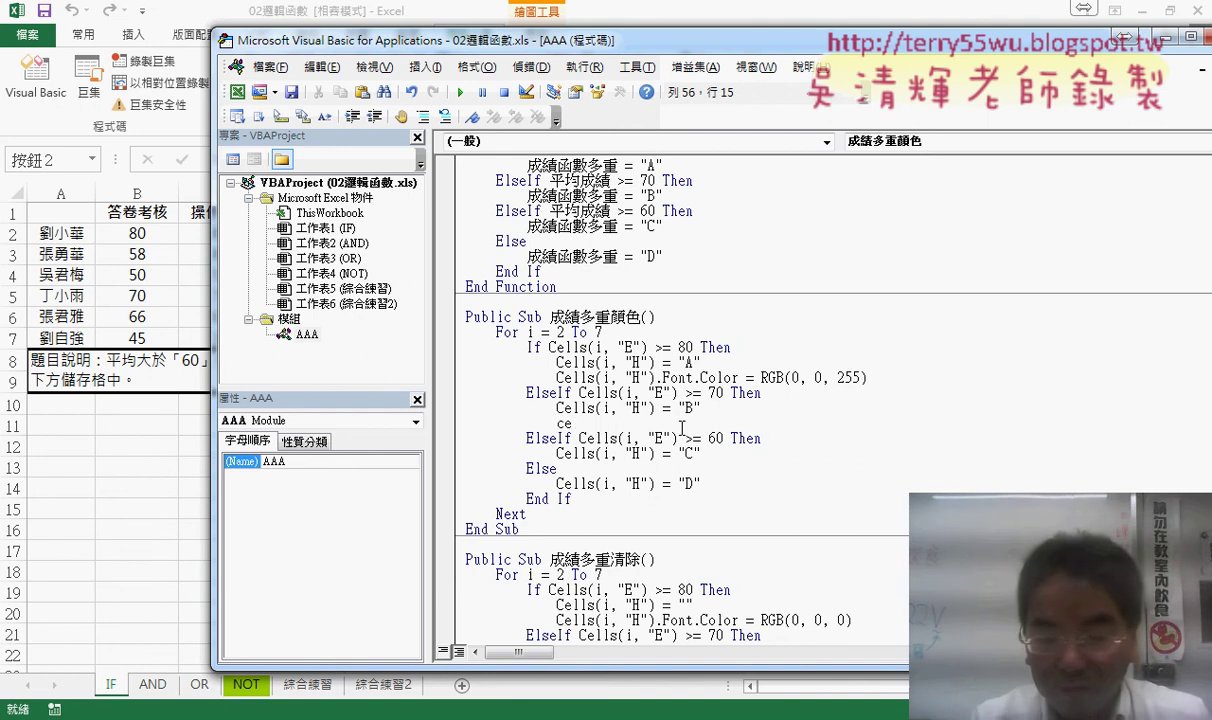
pyautogui.write('lls.')
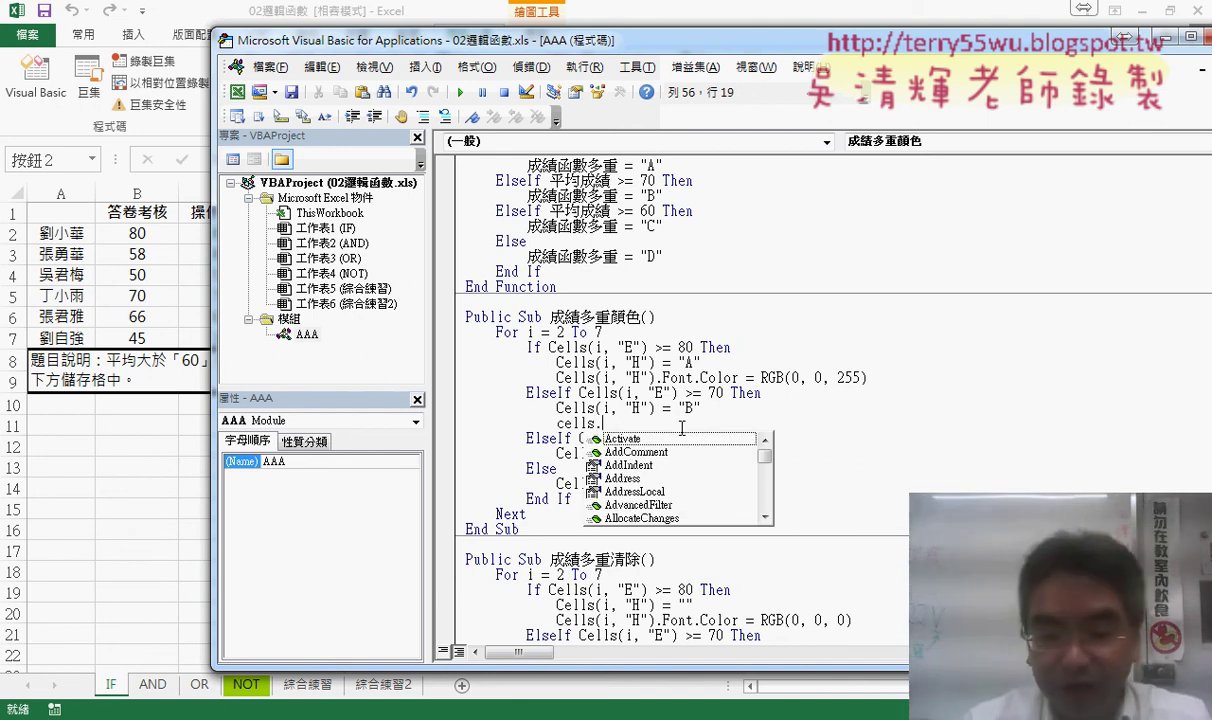
pyautogui.write('i')
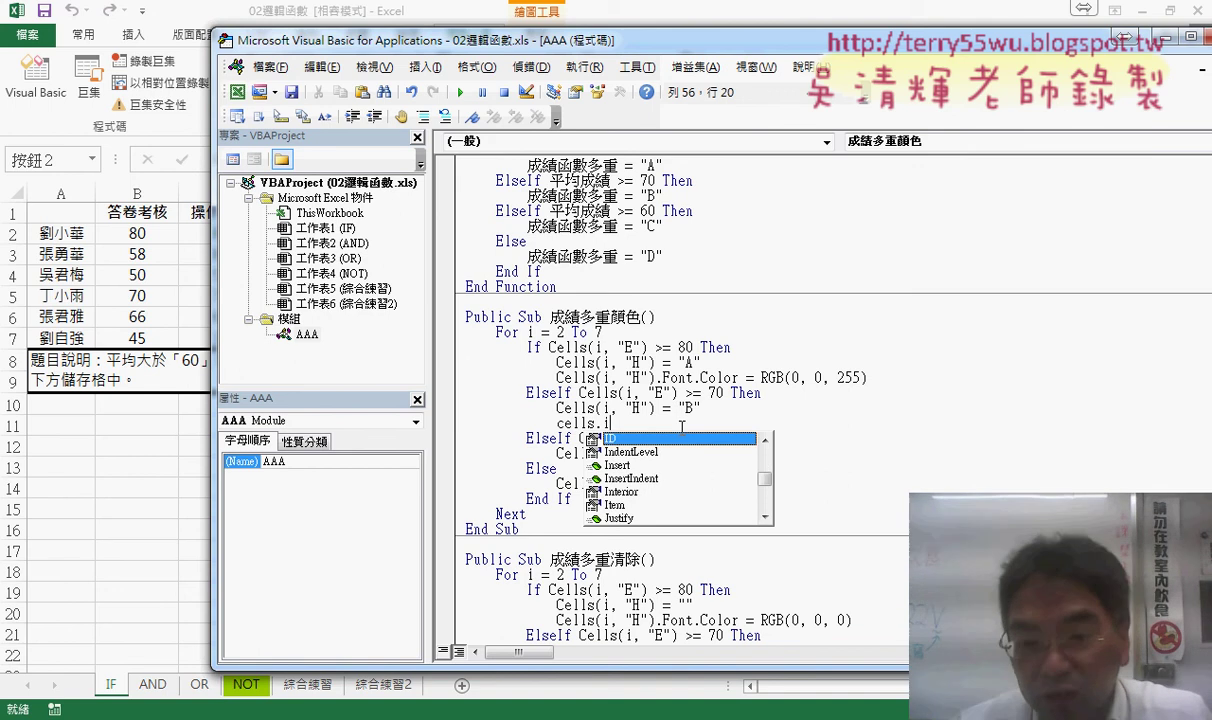
pyautogui.click(624, 493)
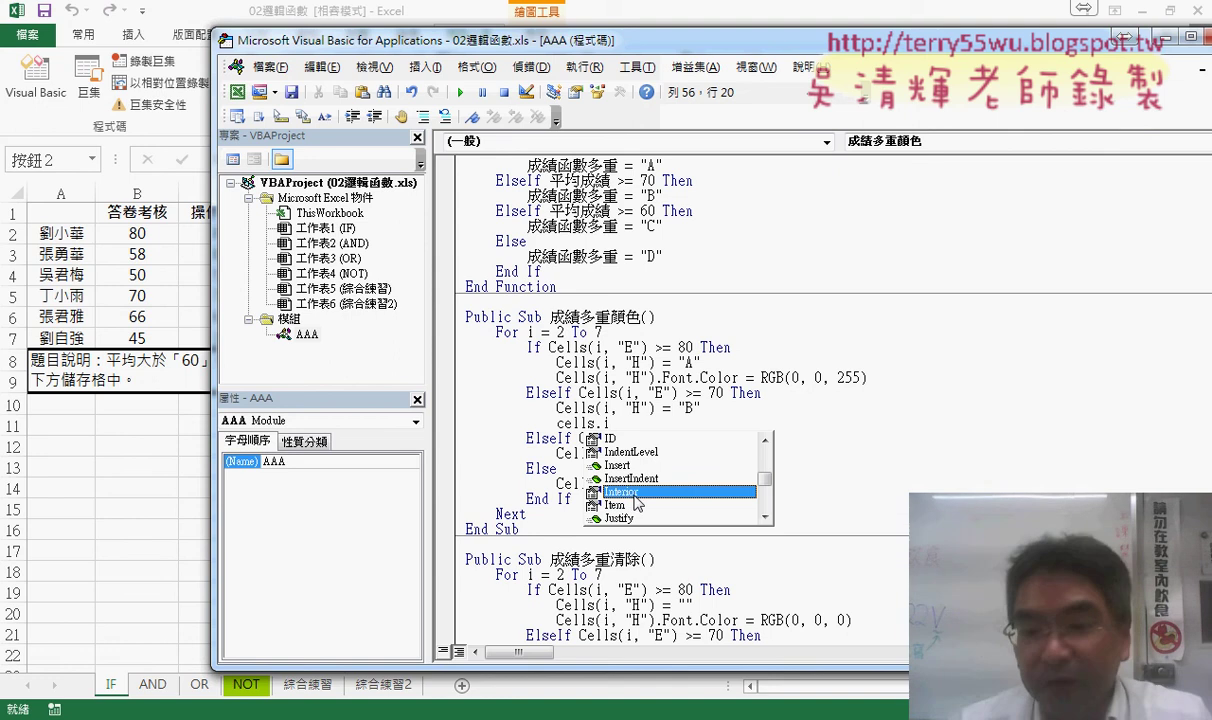
pyautogui.doubleClick(636, 495)
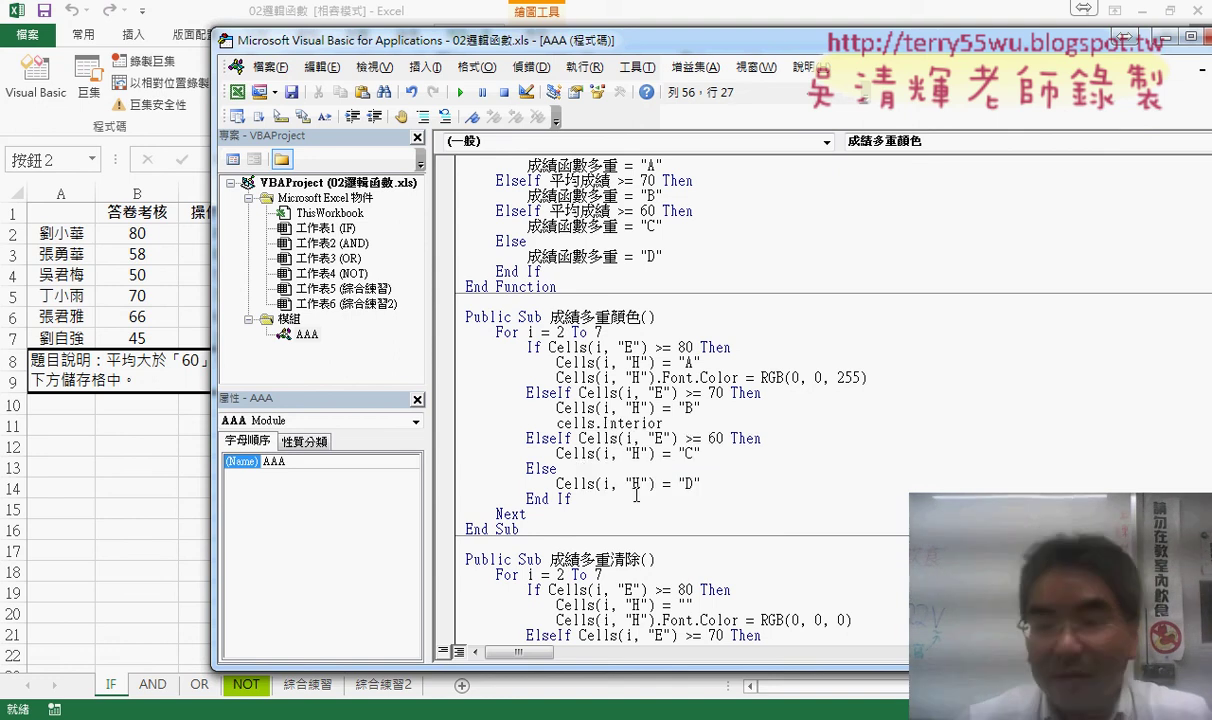
pyautogui.write('.')
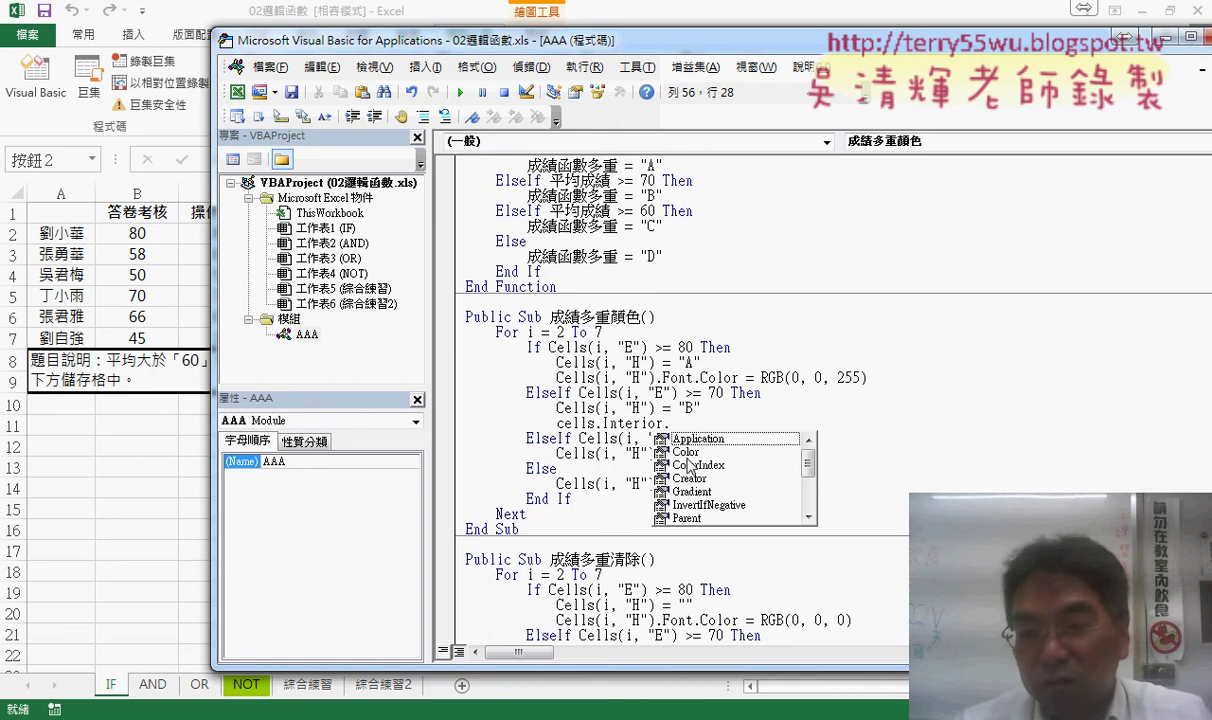
pyautogui.click(687, 452)
pyautogui.doubleClick(687, 452)
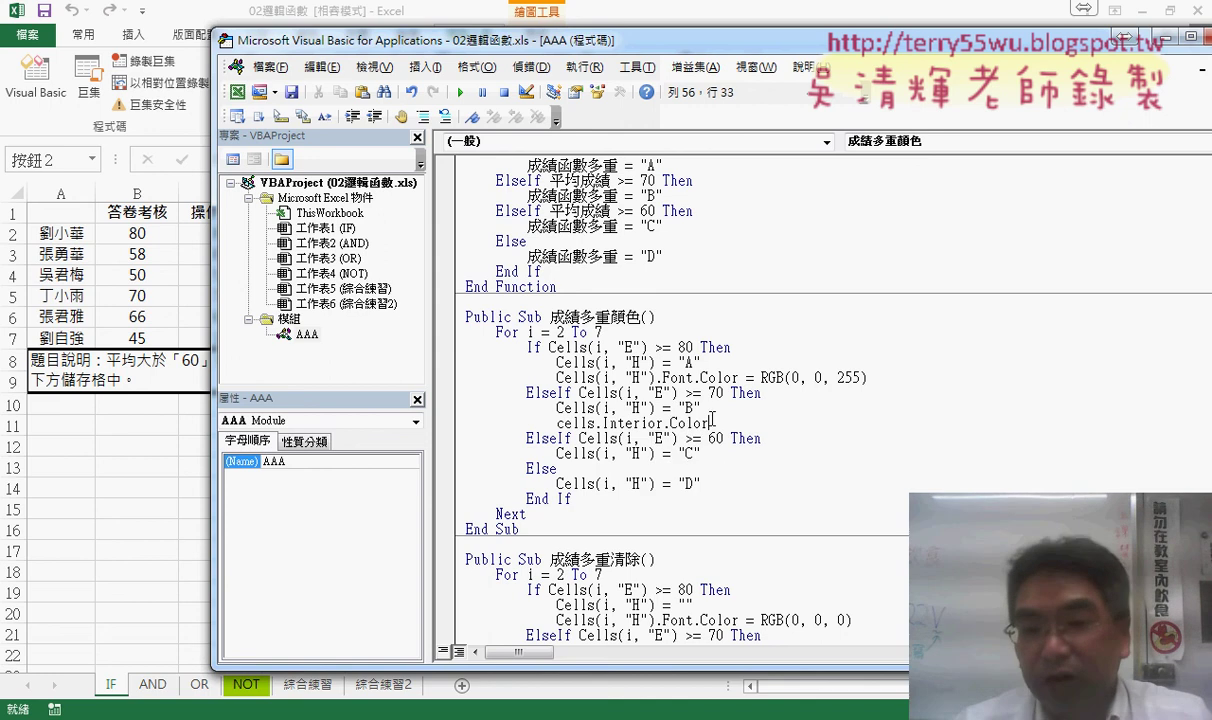
pyautogui.moveTo(712, 421); pyautogui.dragTo(604, 423)
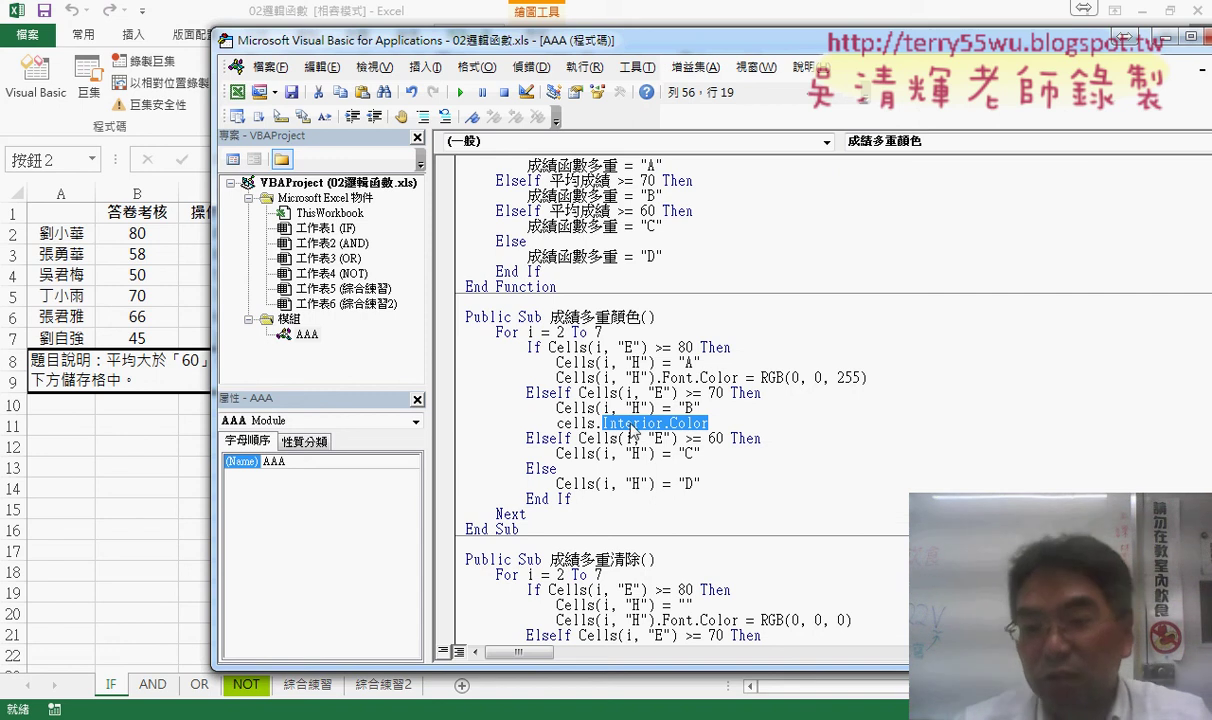
# Complete the grade B line as Cells.Interior.Color = RGB(255, 255, 0) for a yellow fill.
pyautogui.click(785, 423)
pyautogui.write('=')
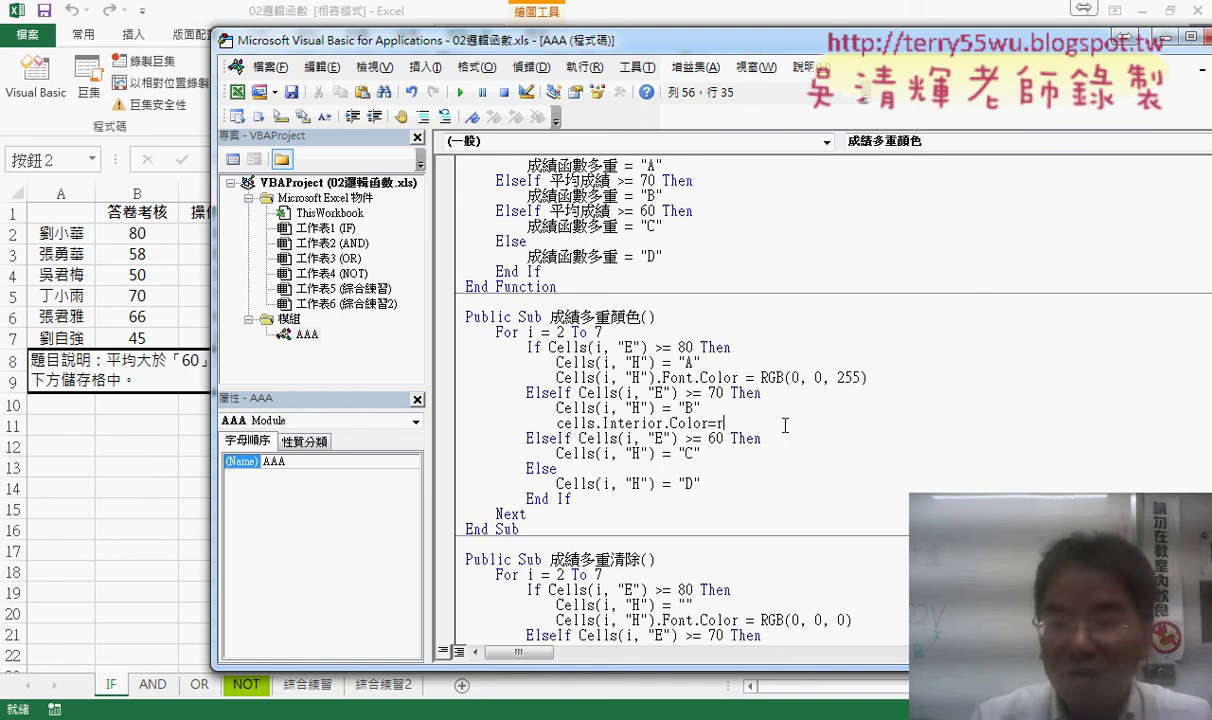
pyautogui.write('rgb')
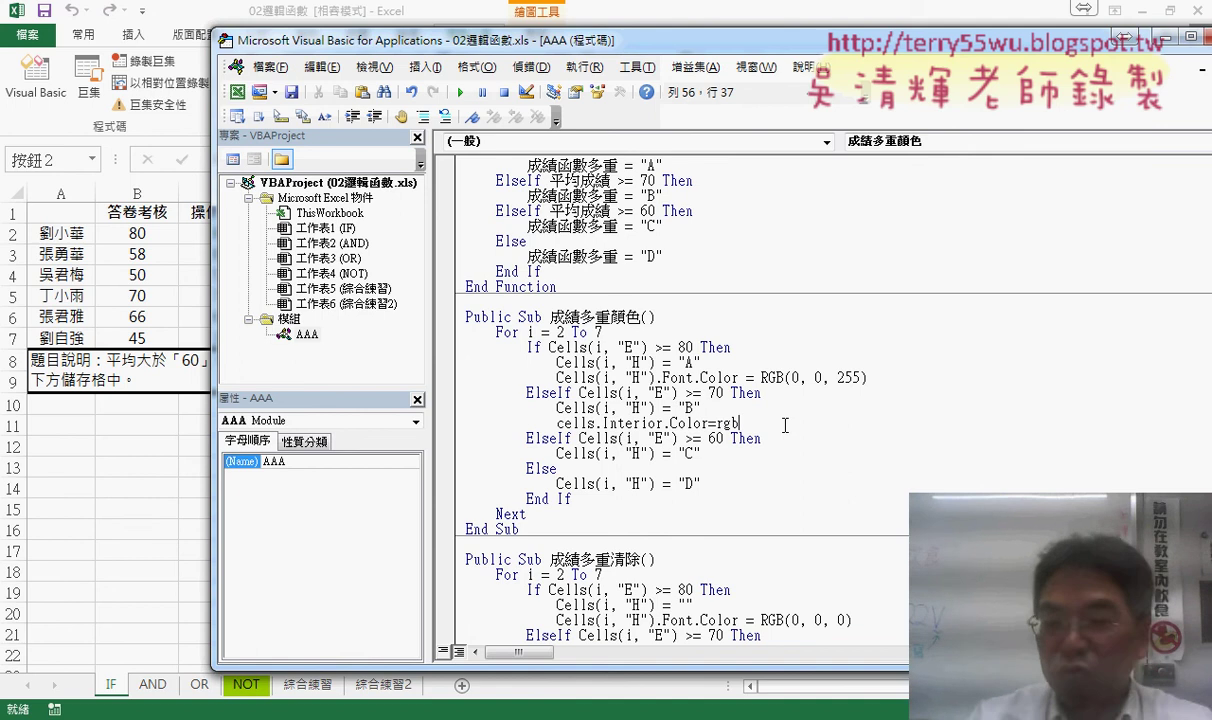
pyautogui.write('(')
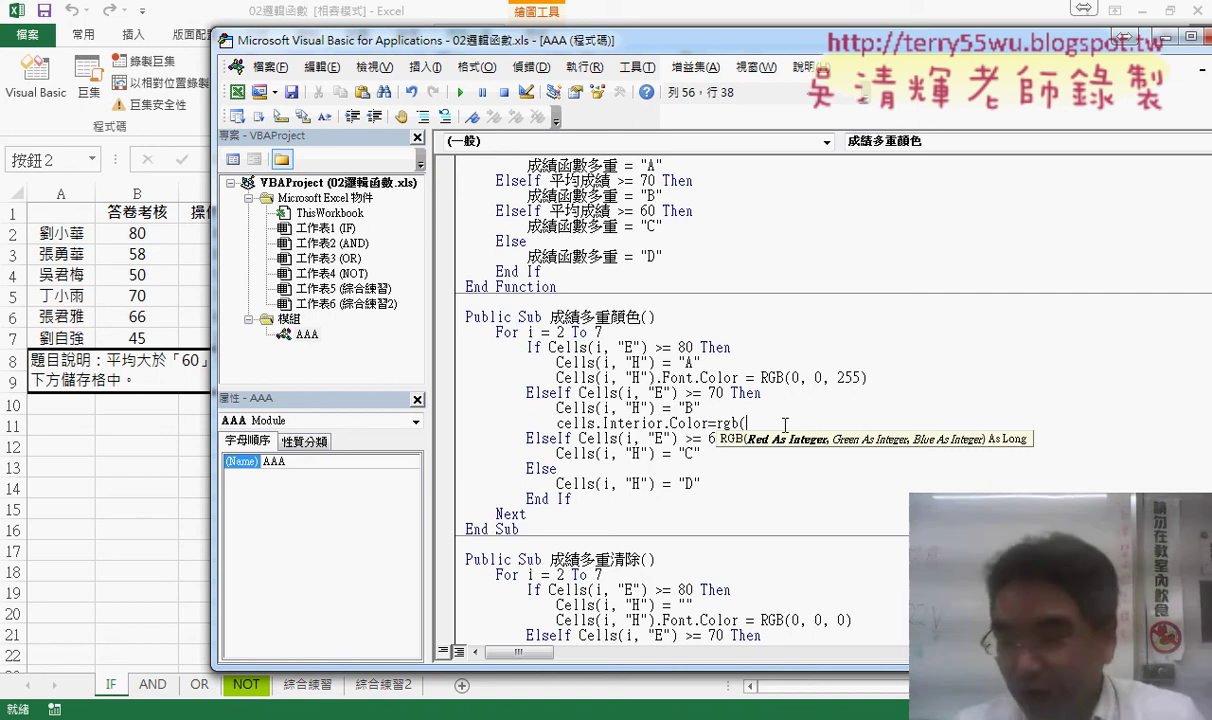
pyautogui.write('255')
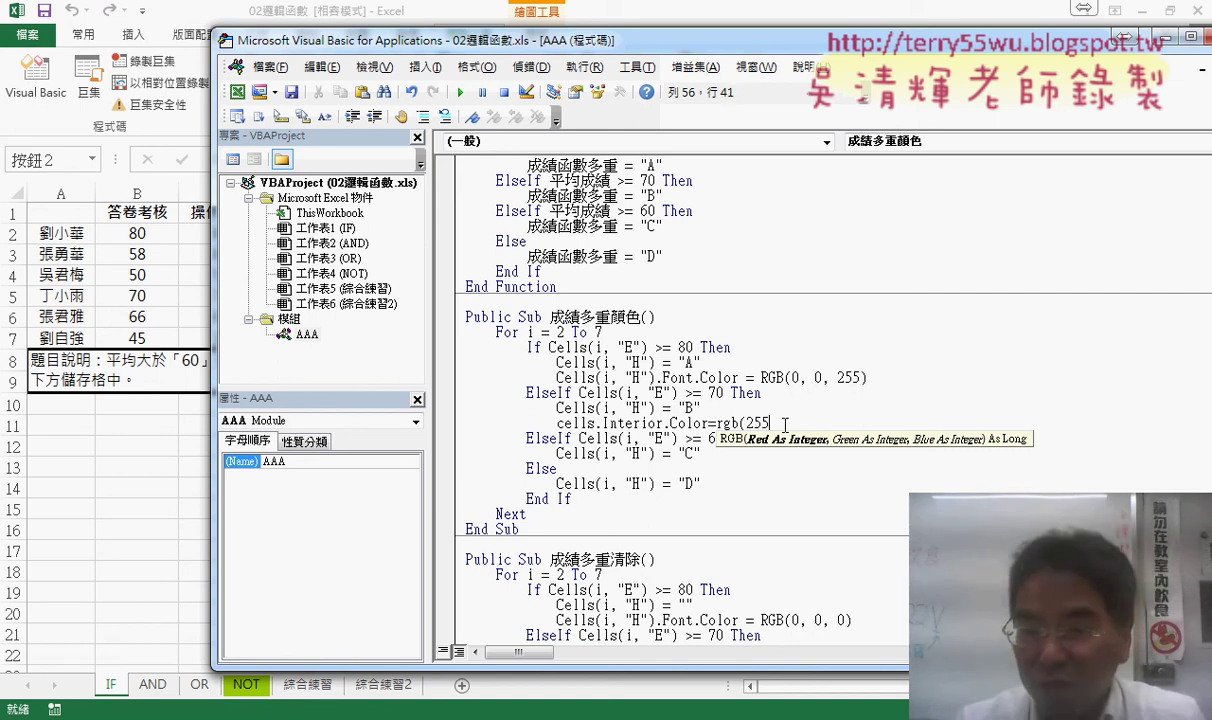
pyautogui.write(',25')
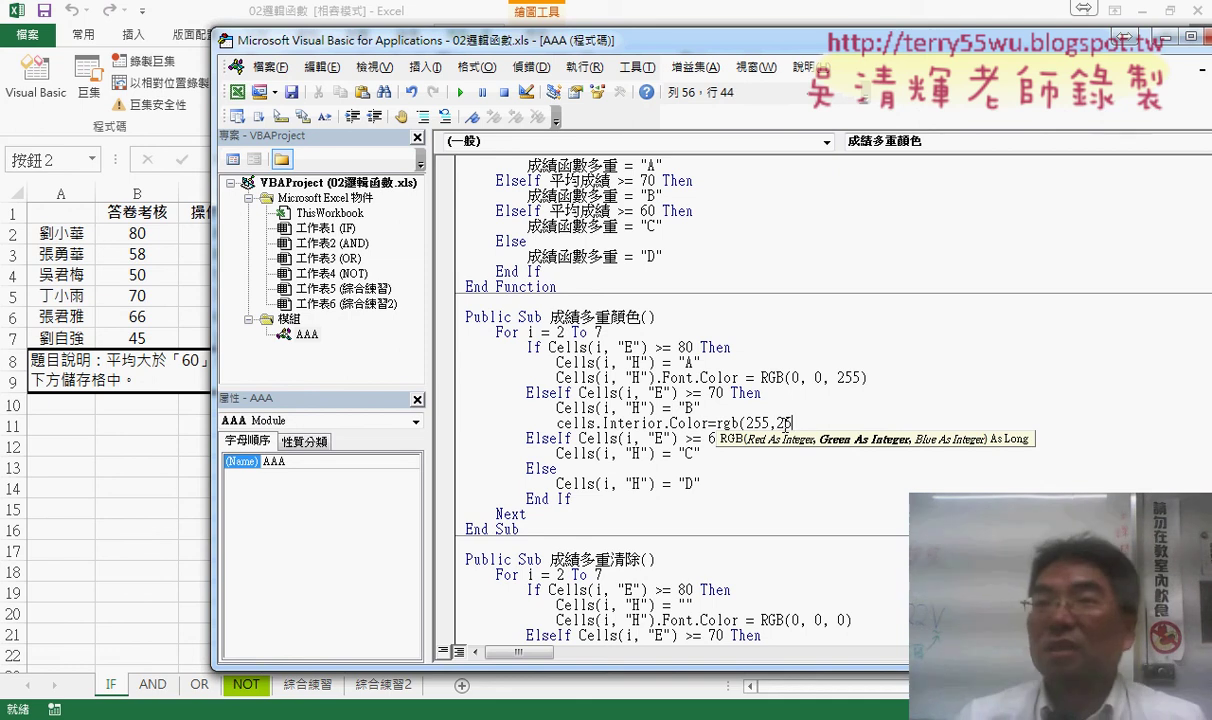
pyautogui.write('5,')
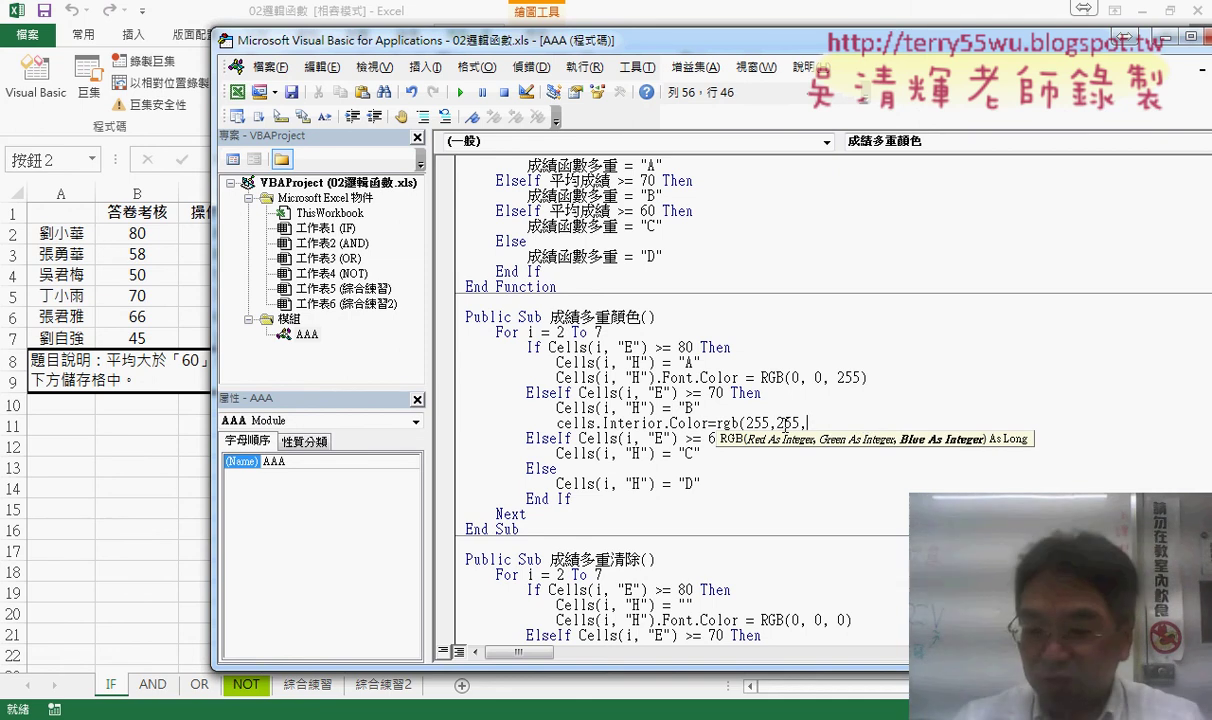
pyautogui.write('0')
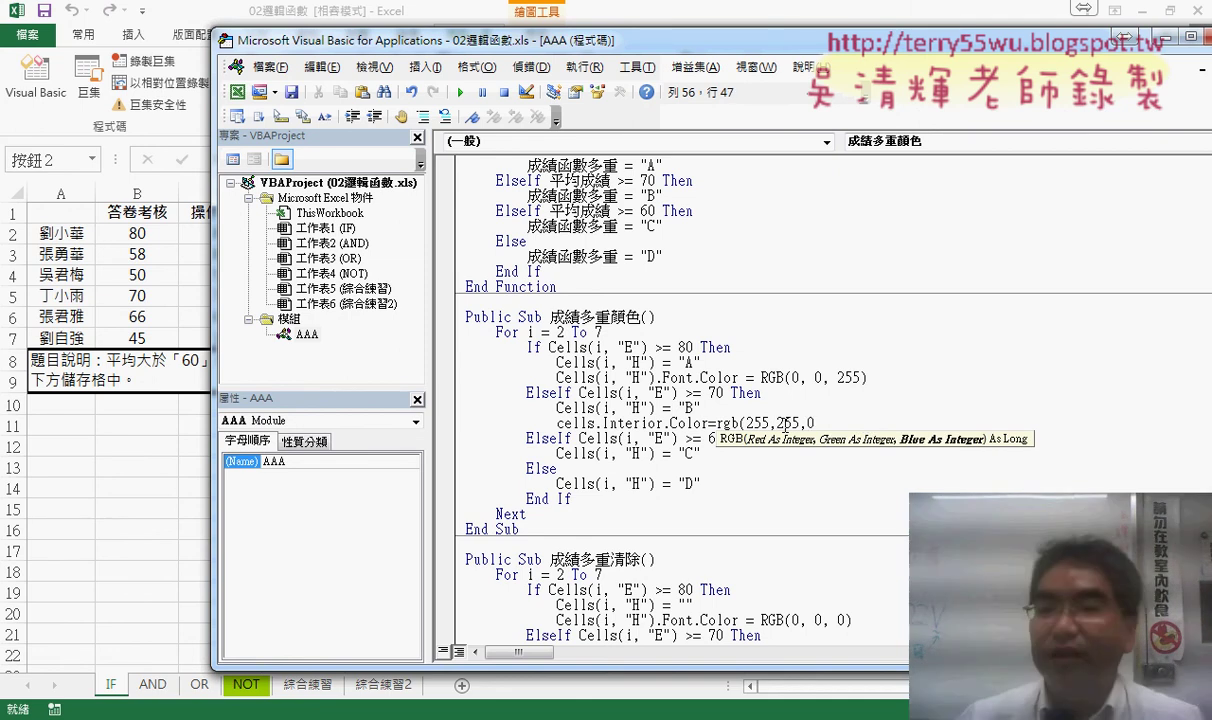
pyautogui.click(885, 498)
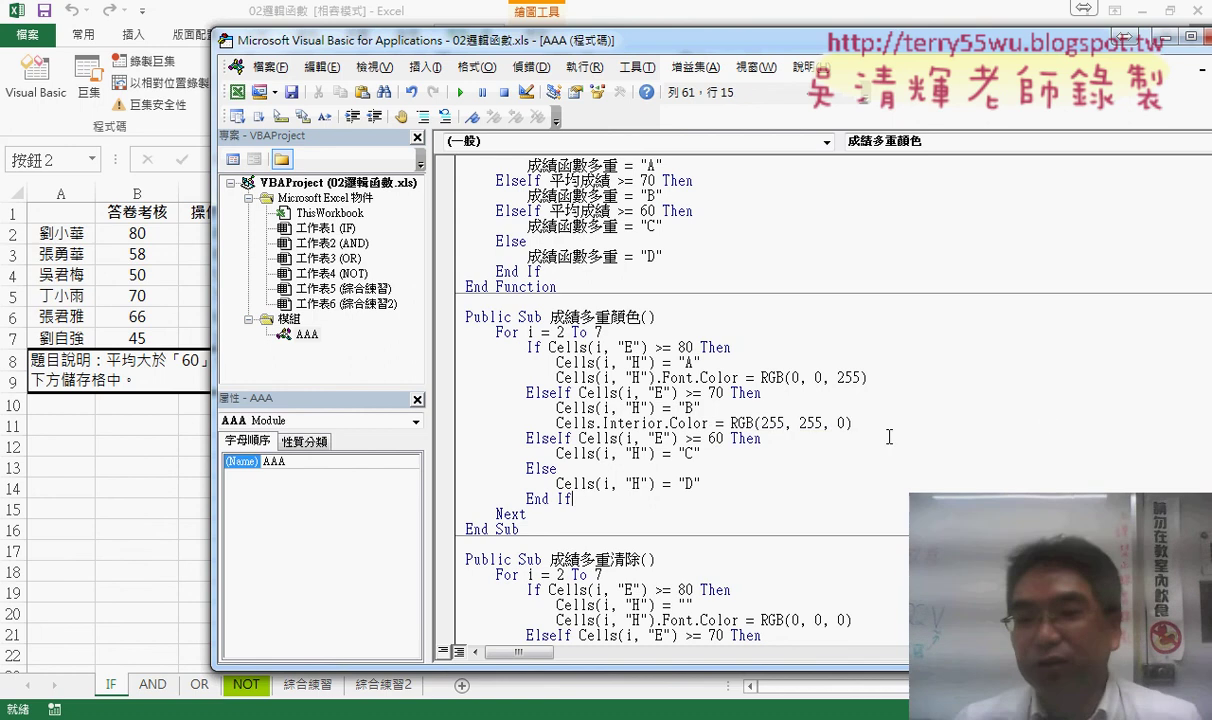
pyautogui.moveTo(853, 423); pyautogui.dragTo(731, 423)
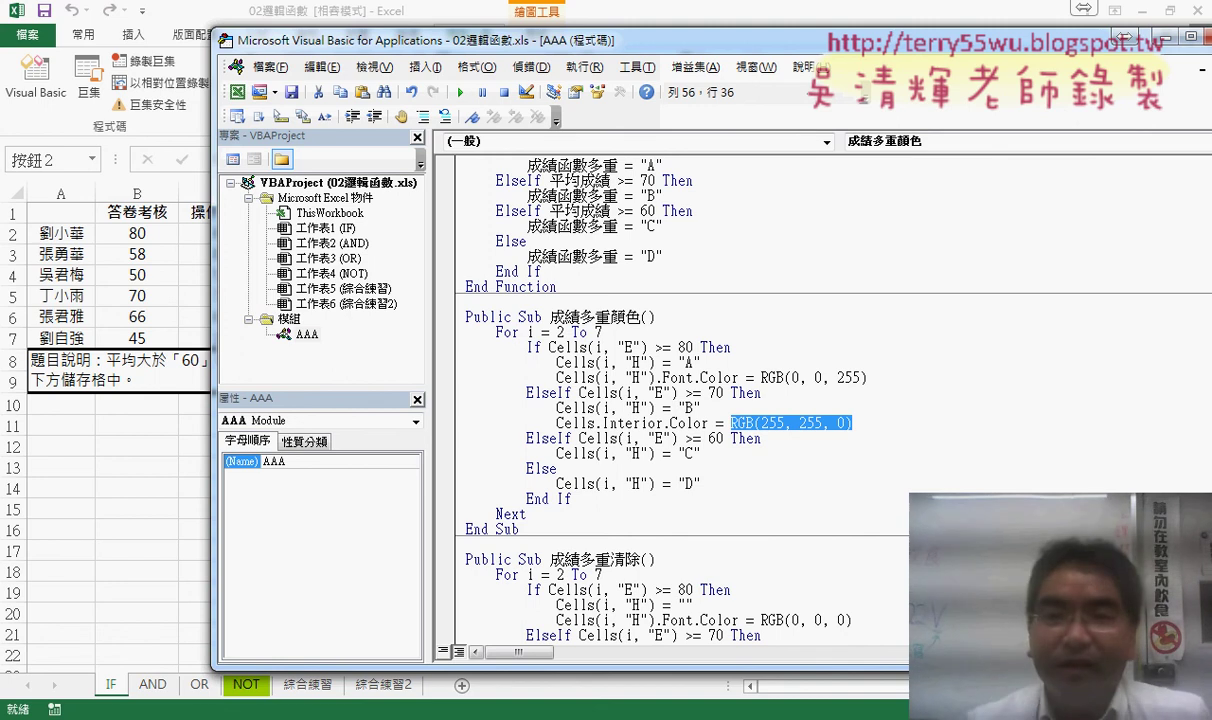
pyautogui.hotkey('alt', 'F11')
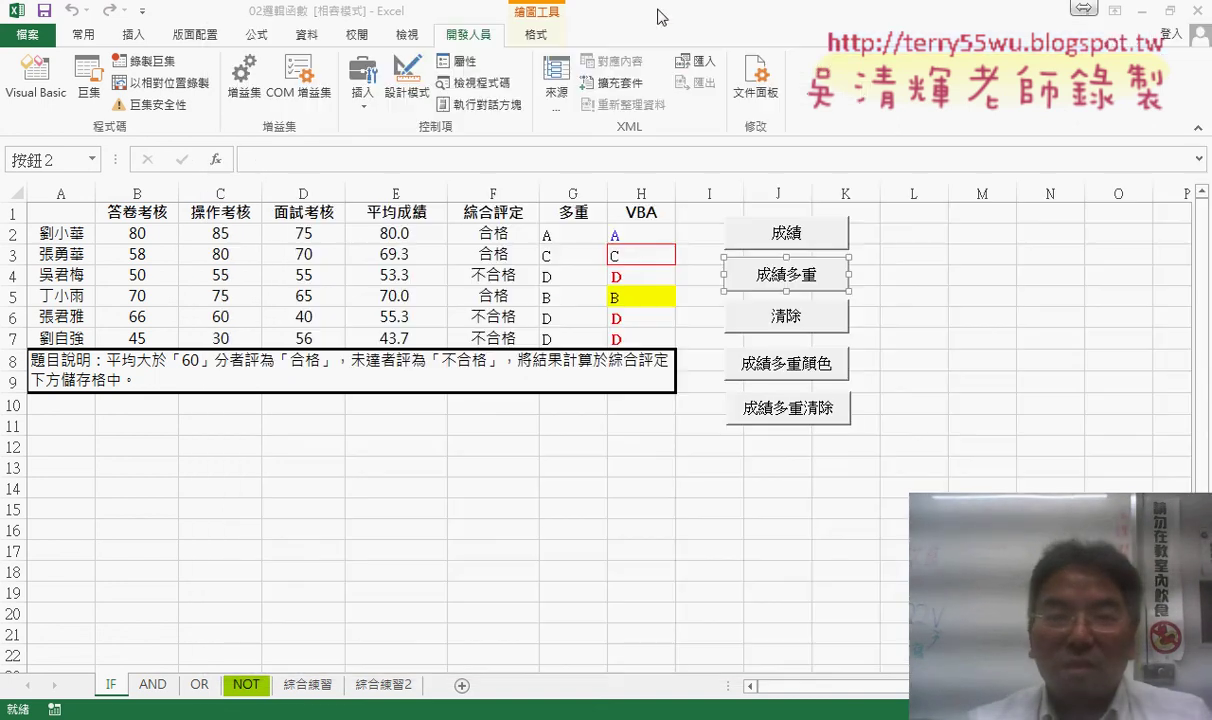
pyautogui.click(83, 34)
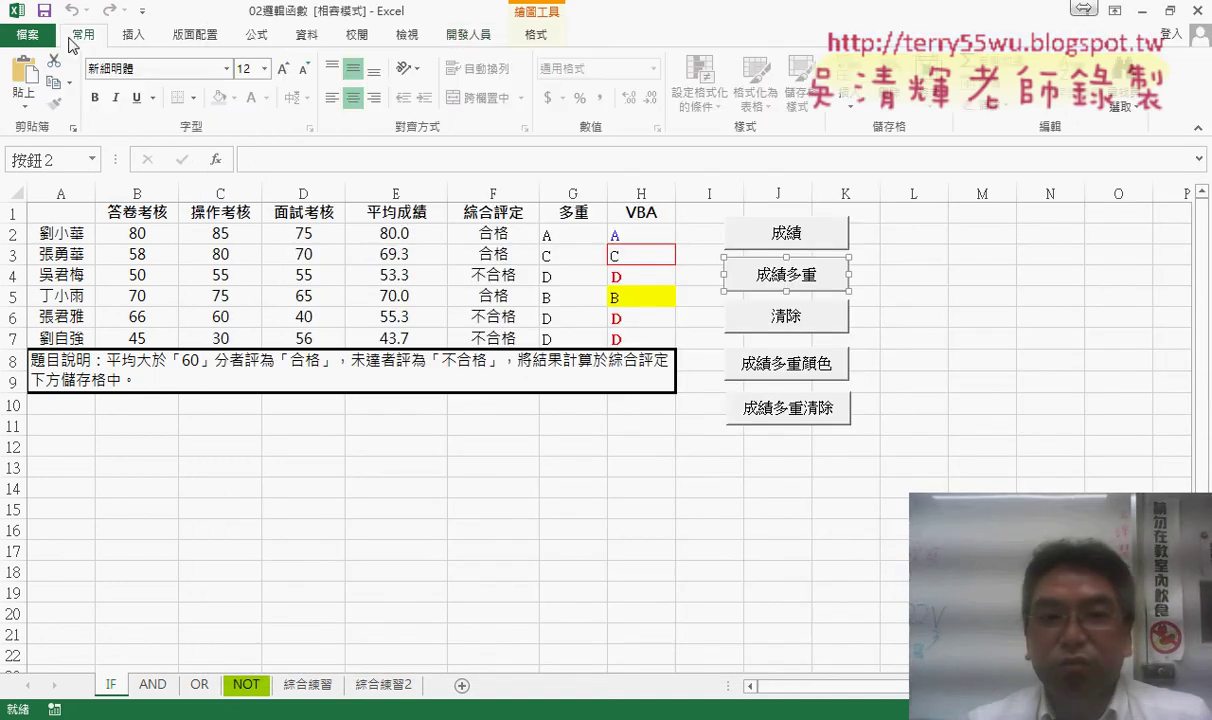
pyautogui.click(512, 490)
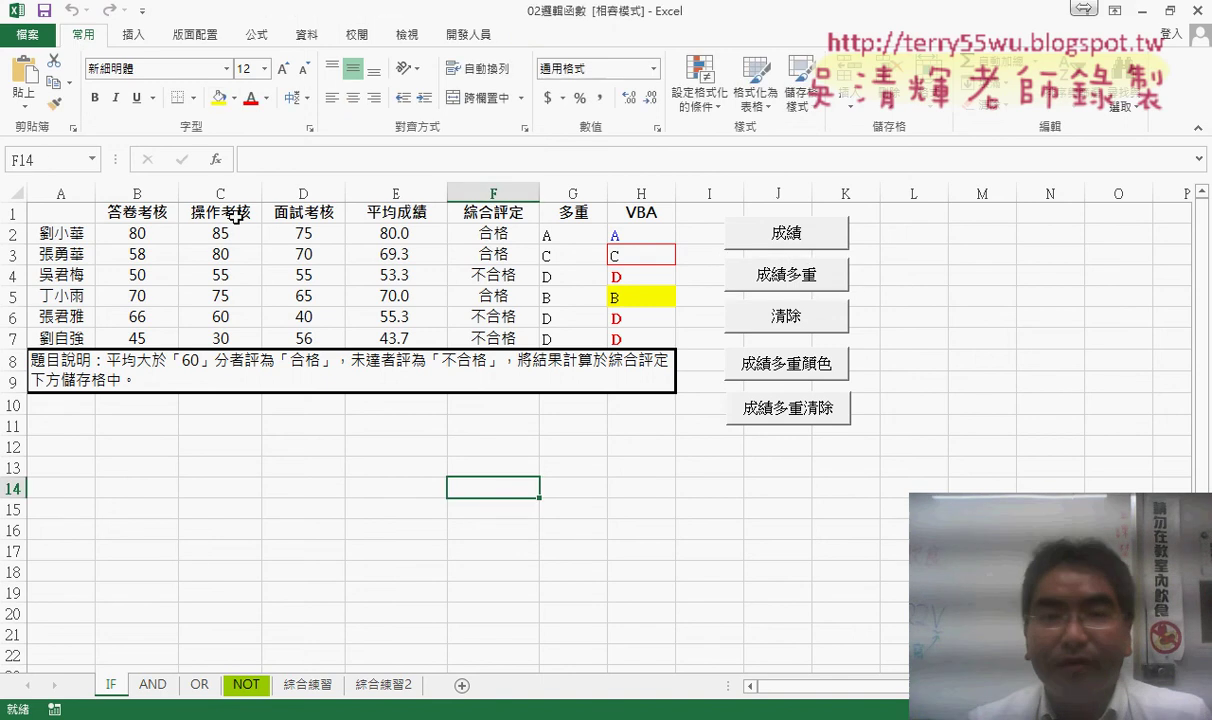
pyautogui.click(234, 100)
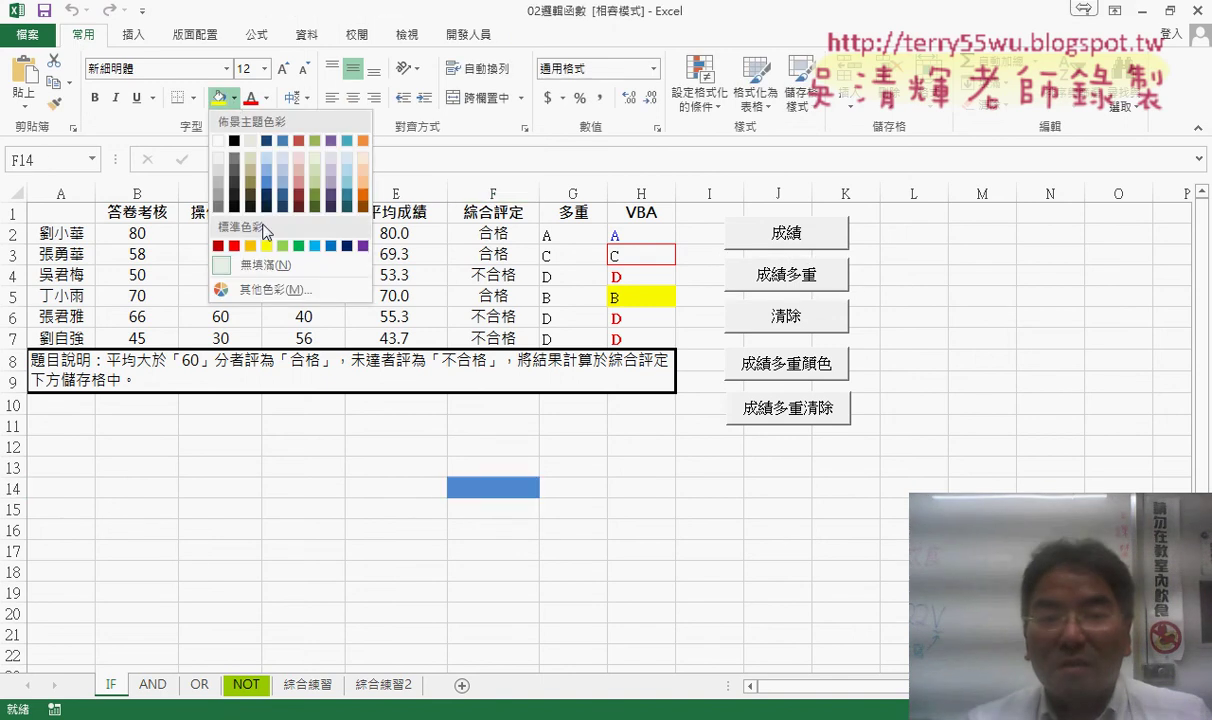
pyautogui.click(283, 292)
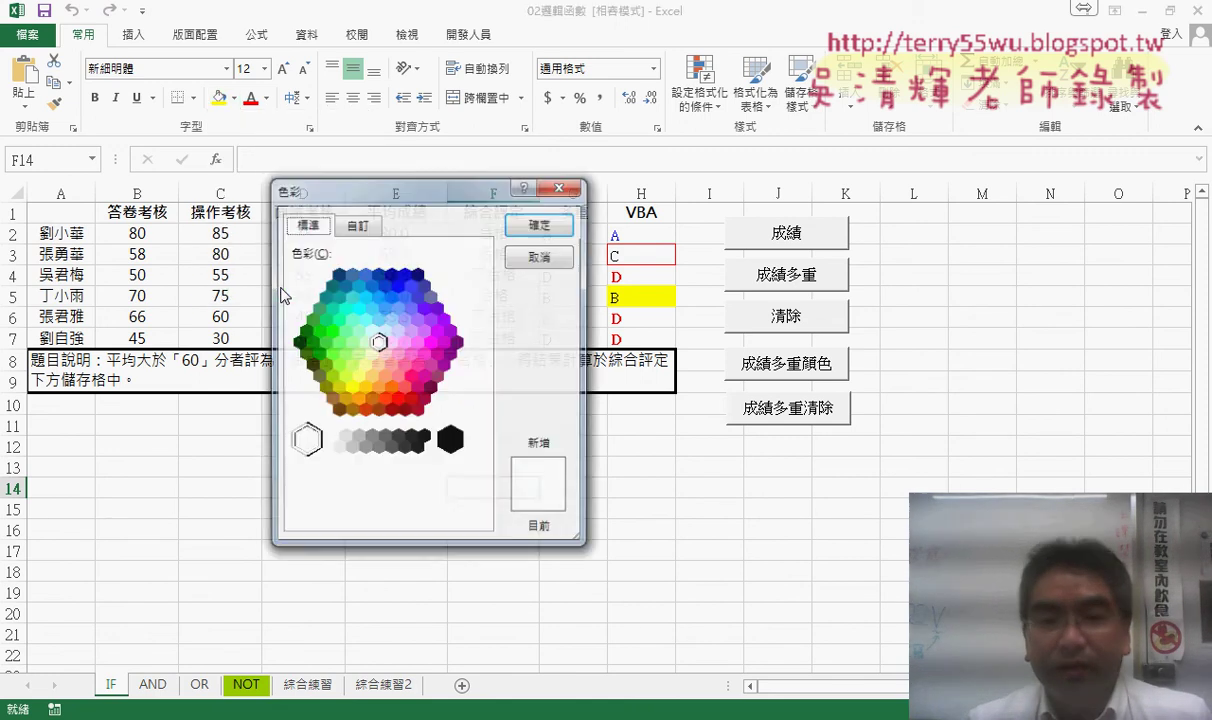
pyautogui.click(351, 389)
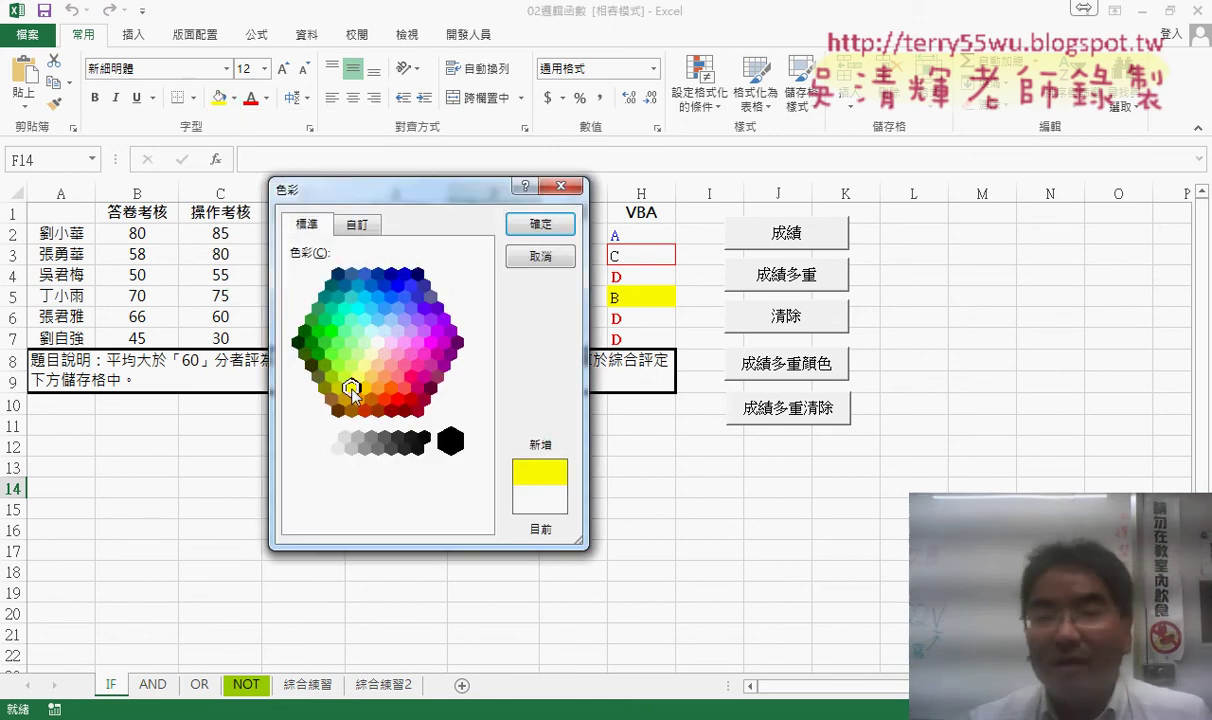
pyautogui.click(357, 226)
pyautogui.doubleClick(375, 439)
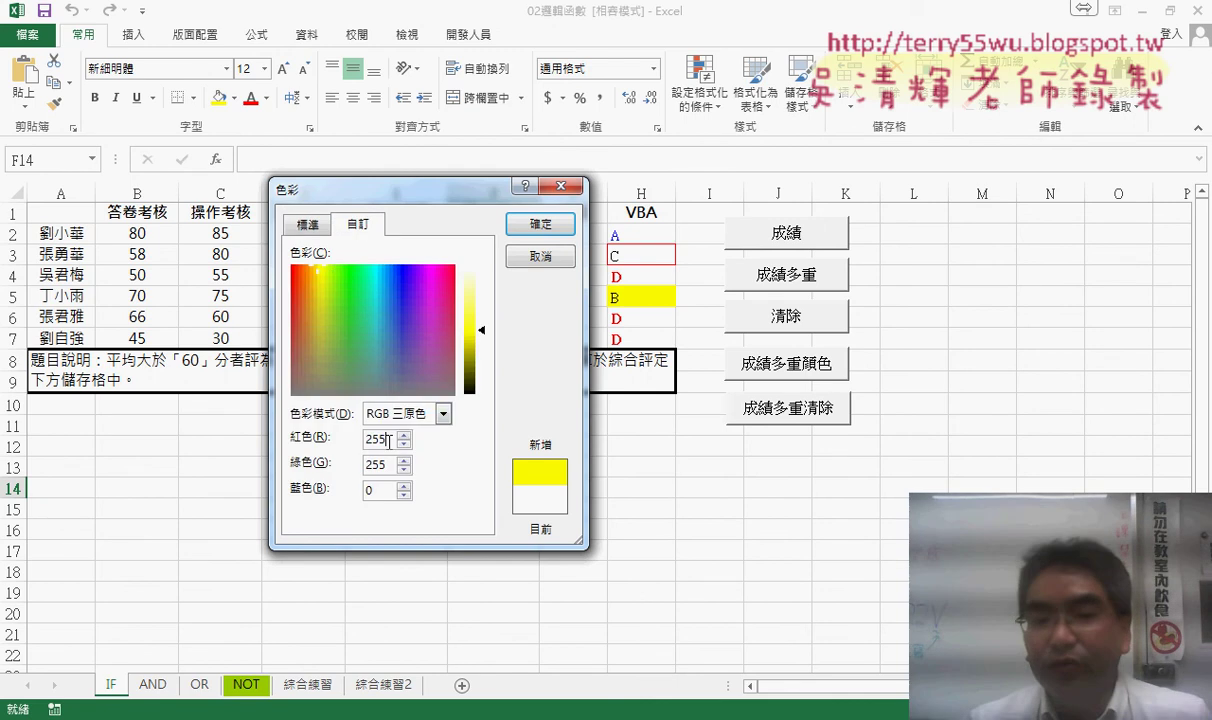
pyautogui.doubleClick(380, 462)
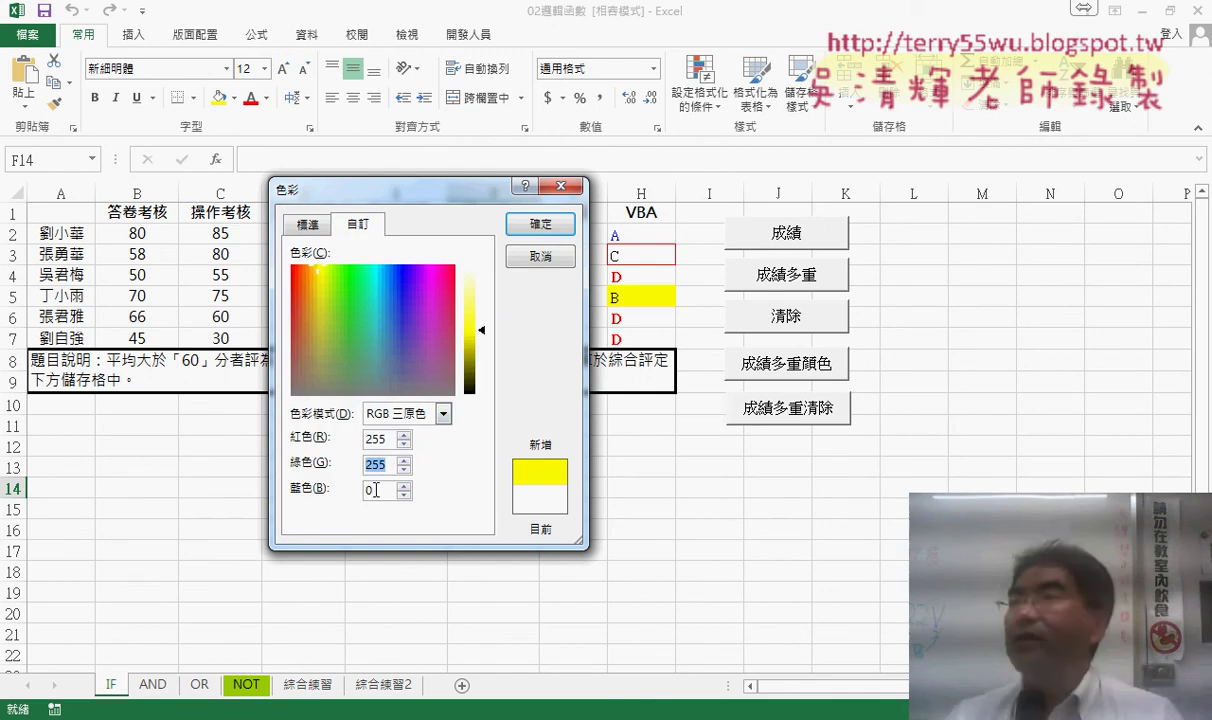
pyautogui.doubleClick(367, 490)
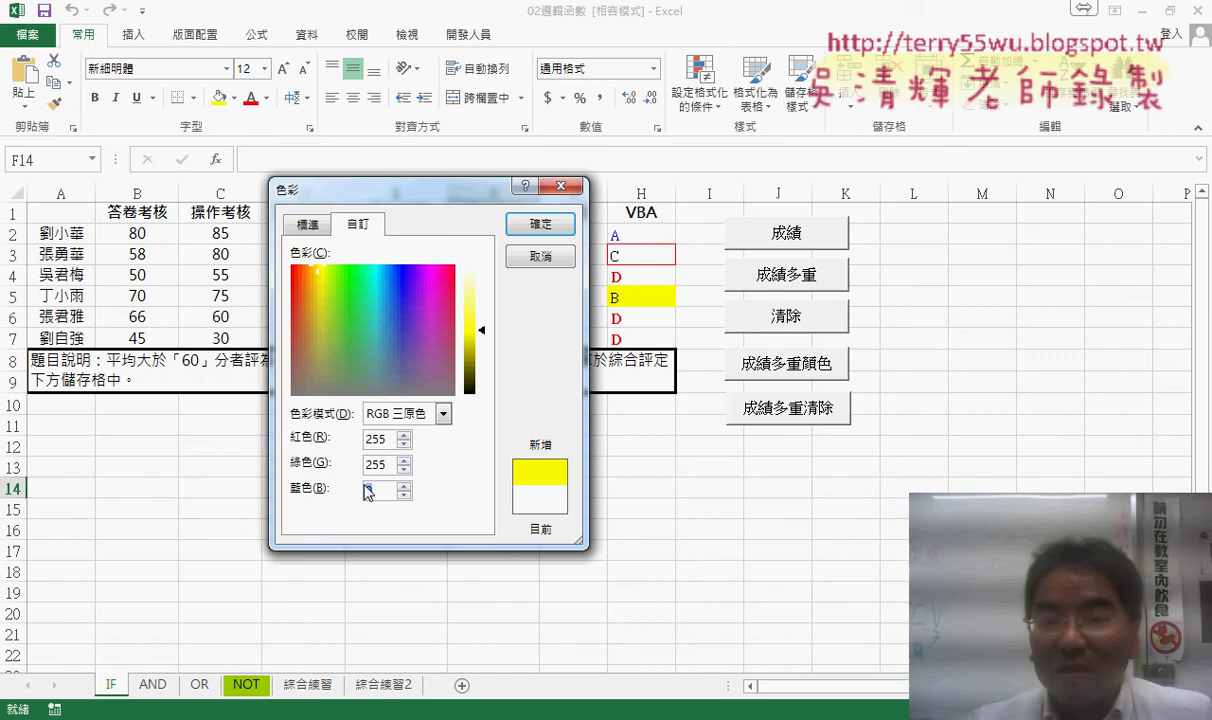
pyautogui.moveTo(367, 490); pyautogui.dragTo(375, 490)
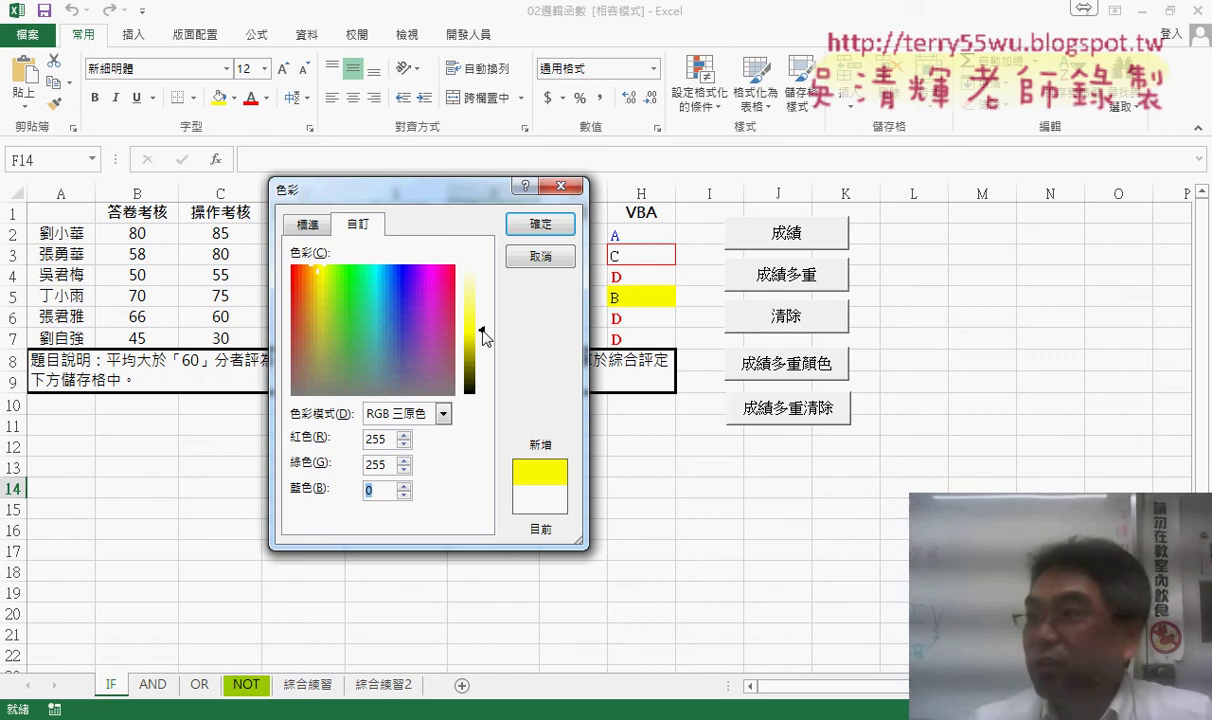
pyautogui.moveTo(482, 335); pyautogui.dragTo(483, 303)
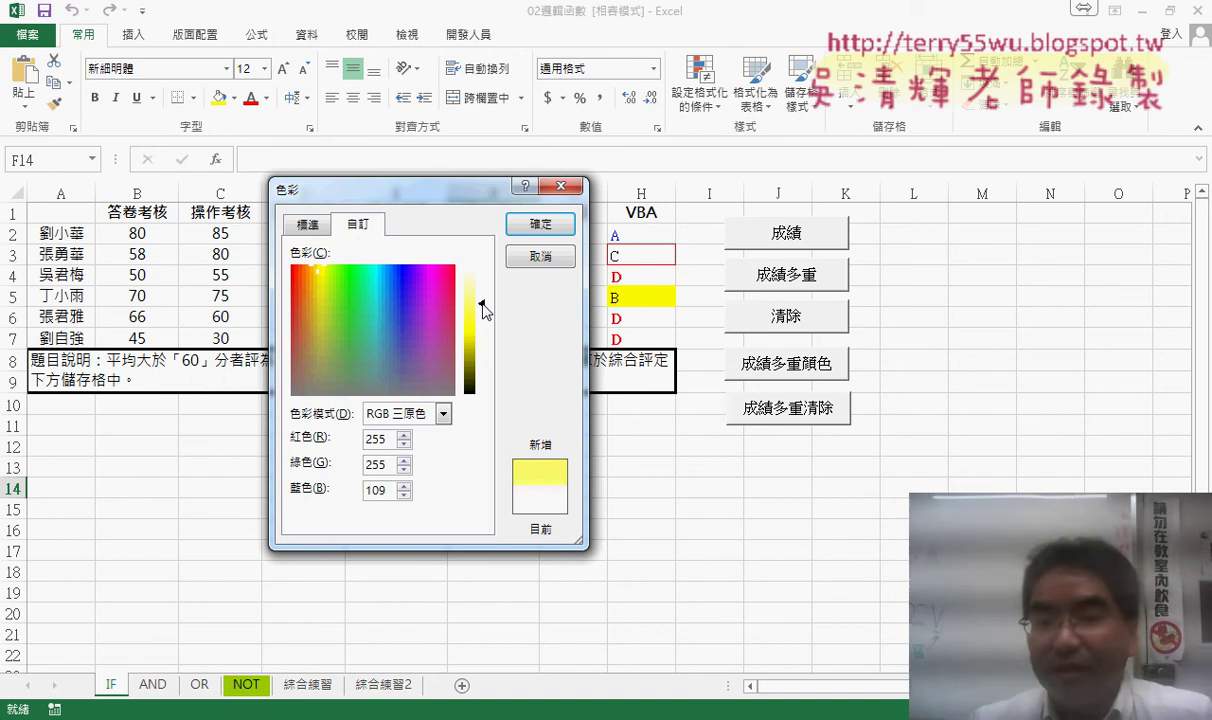
pyautogui.doubleClick(376, 490)
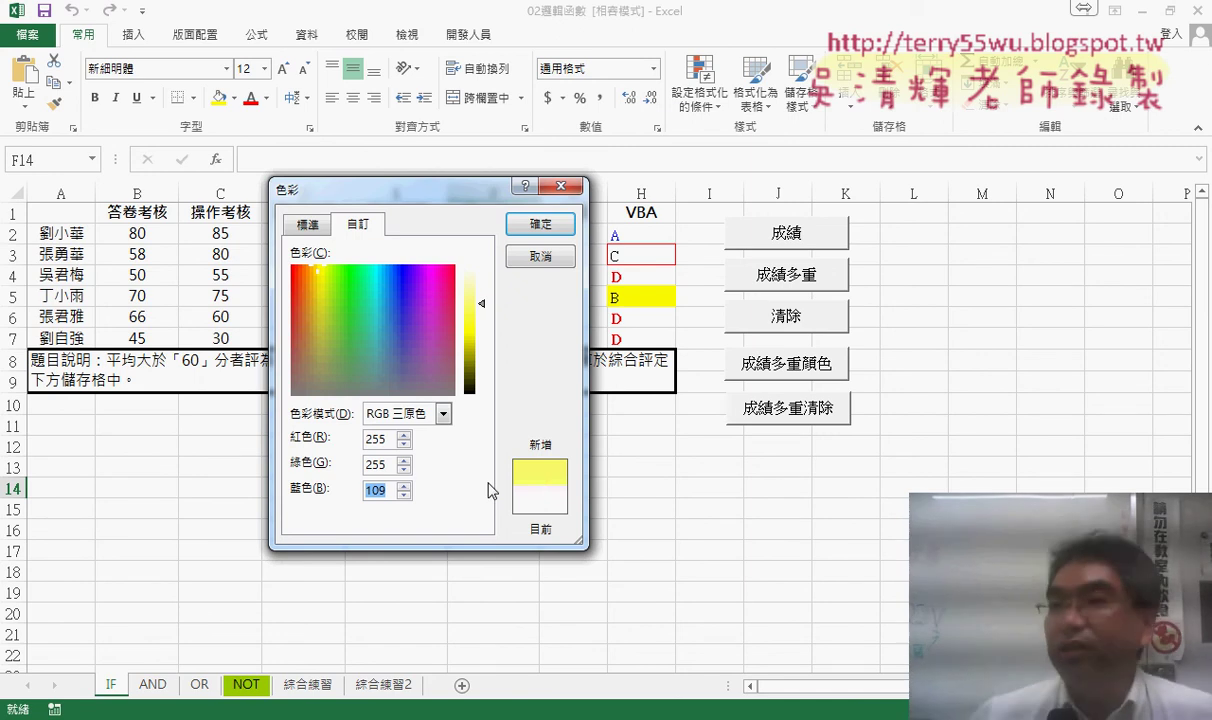
pyautogui.click(481, 301)
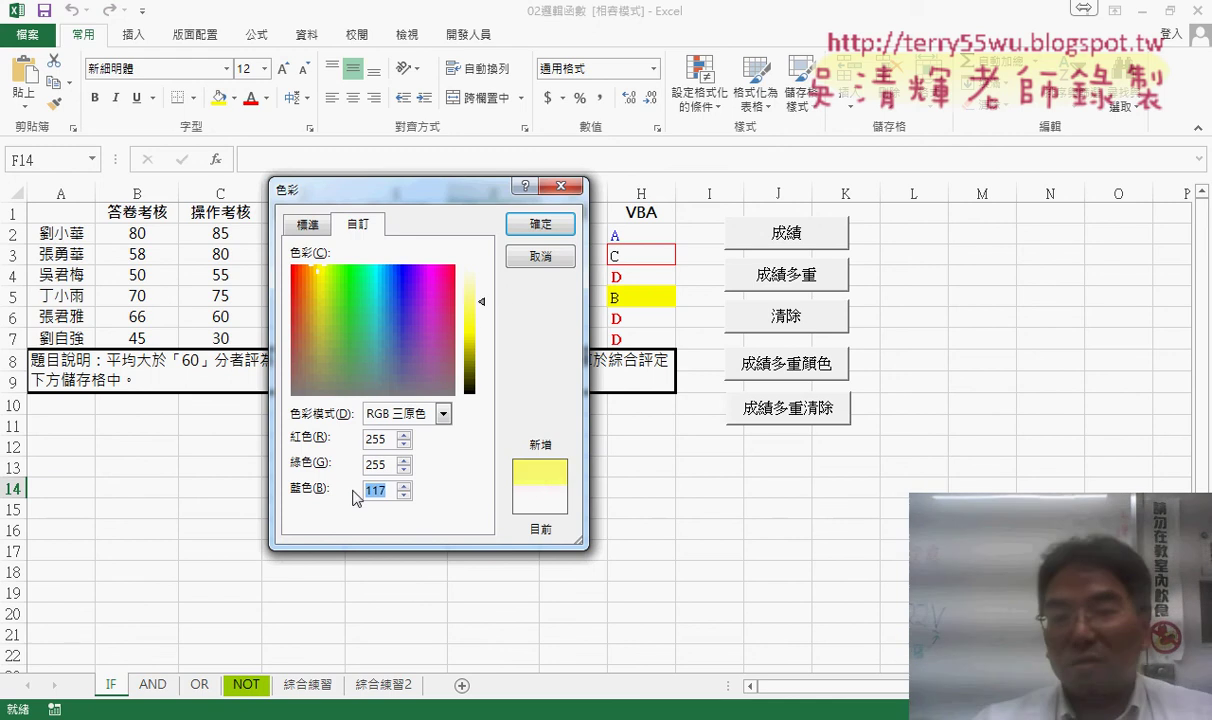
pyautogui.write('100')
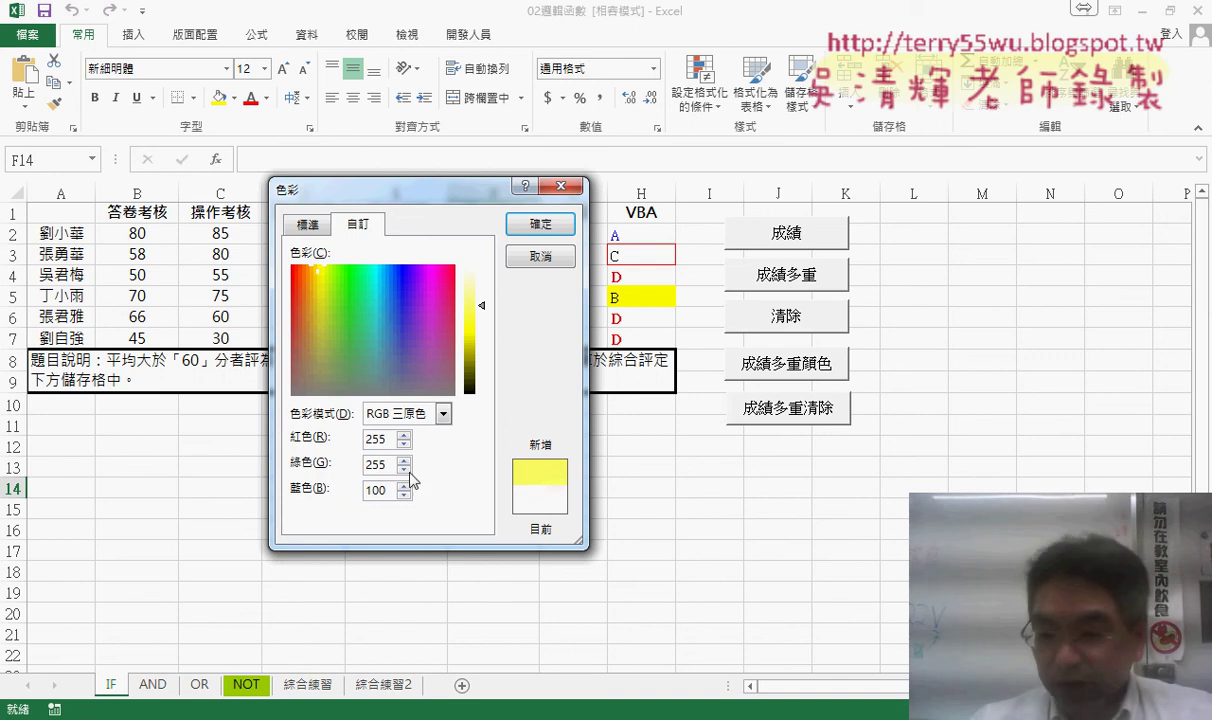
pyautogui.moveTo(392, 490); pyautogui.dragTo(333, 492)
pyautogui.write('200')
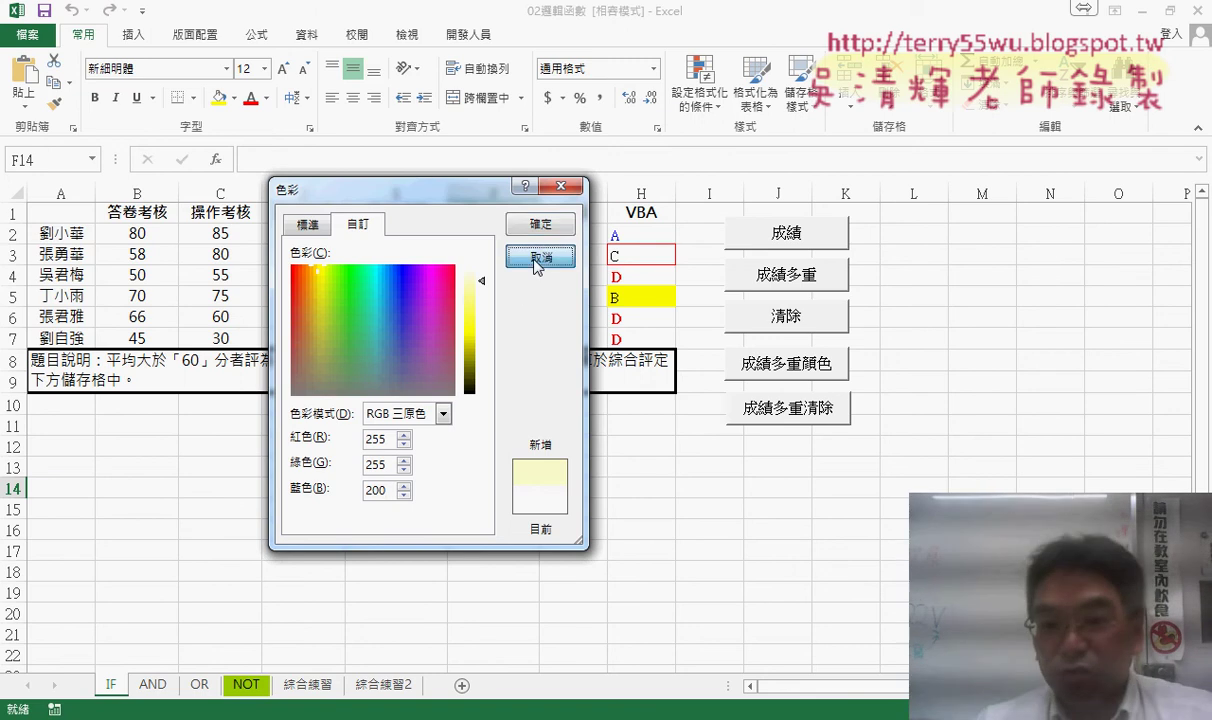
pyautogui.click(537, 263)
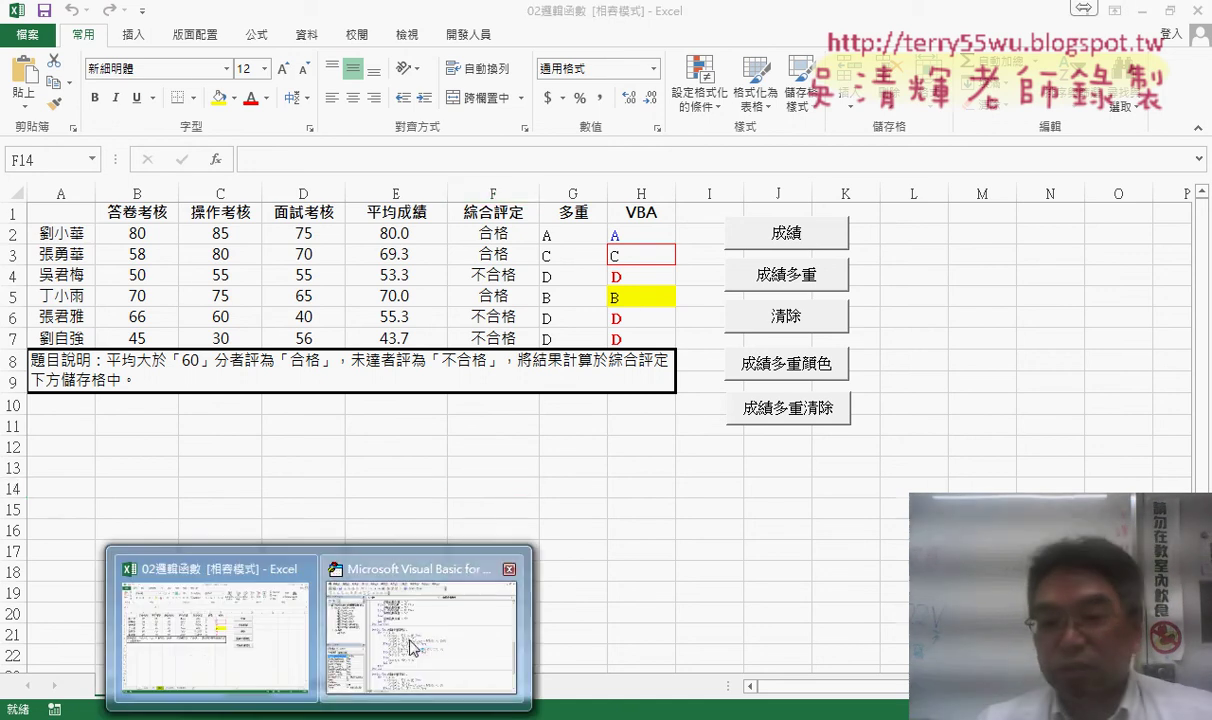
# Under the grade C assignment, add a cells.Borders.Color = RGB(...) line for red borders.
pyautogui.click(400, 600)
pyautogui.click(770, 452)
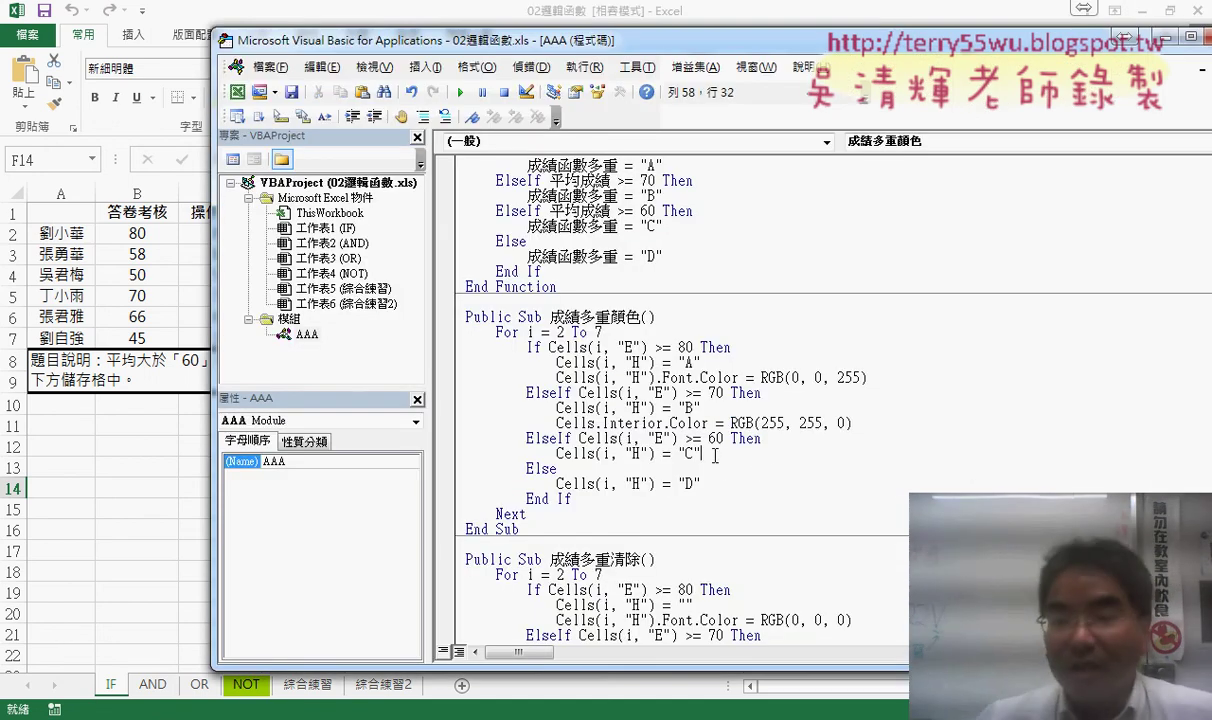
pyautogui.press('Return')
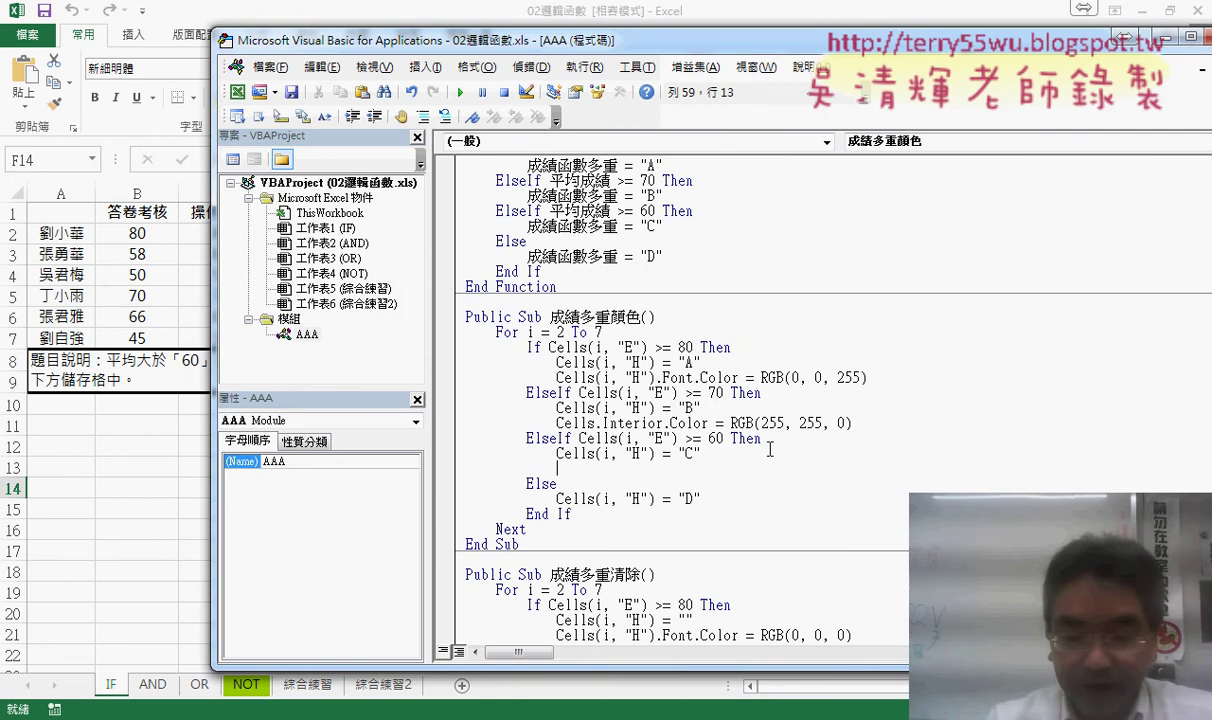
pyautogui.write('cels')
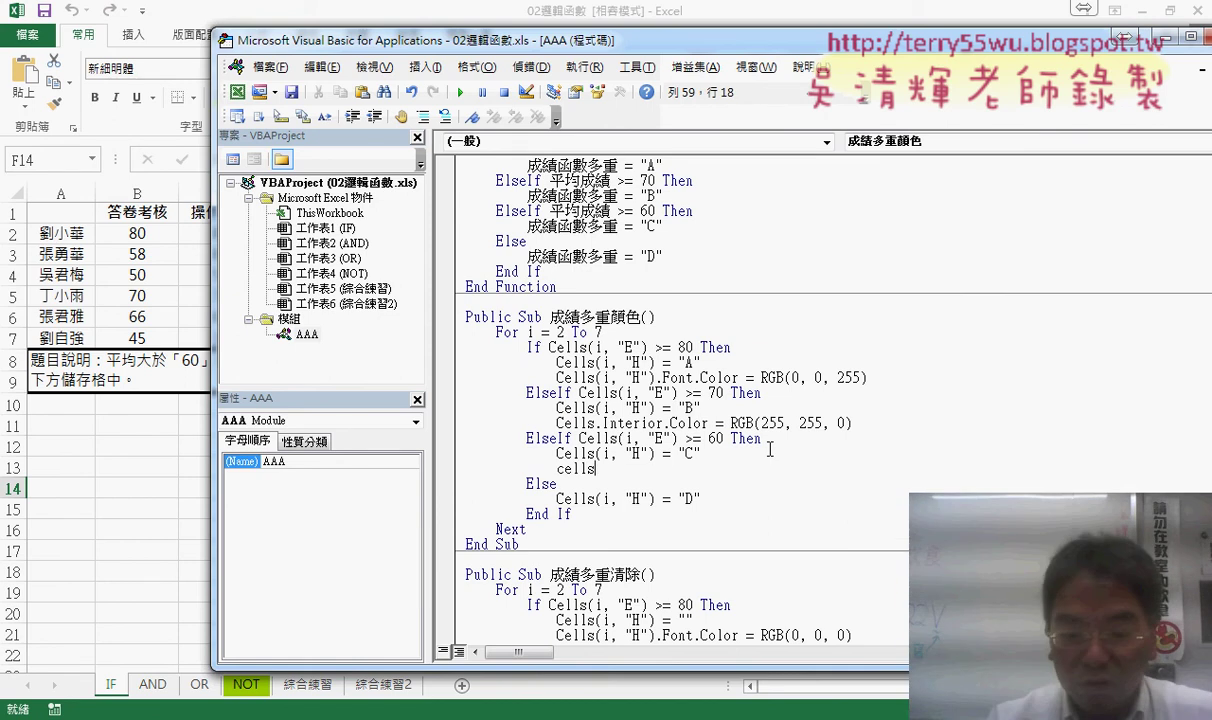
pyautogui.write('.b')
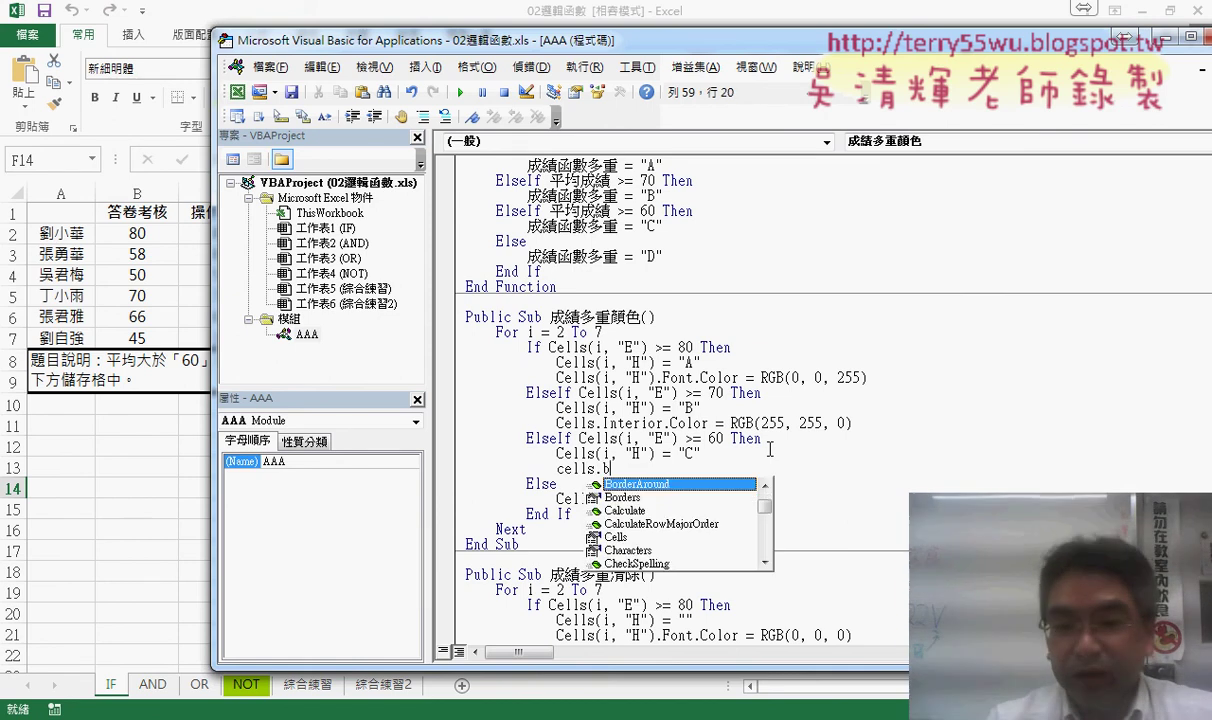
pyautogui.click(627, 498)
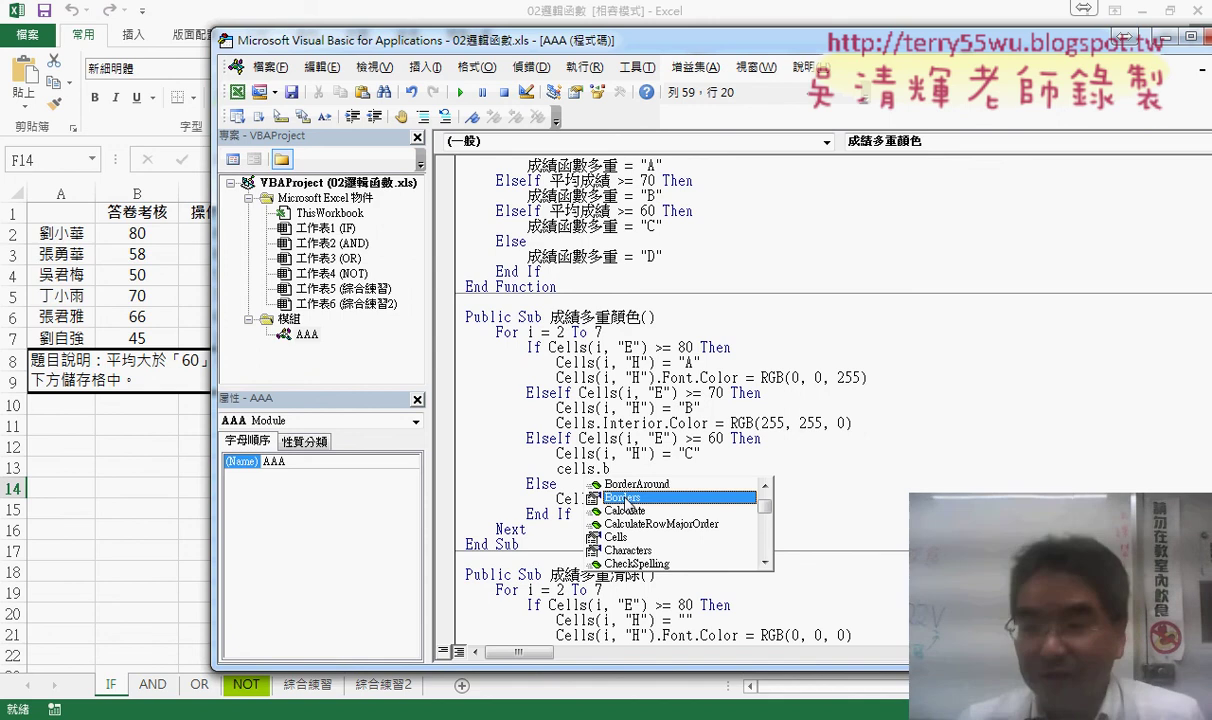
pyautogui.doubleClick(624, 497)
pyautogui.write('.c')
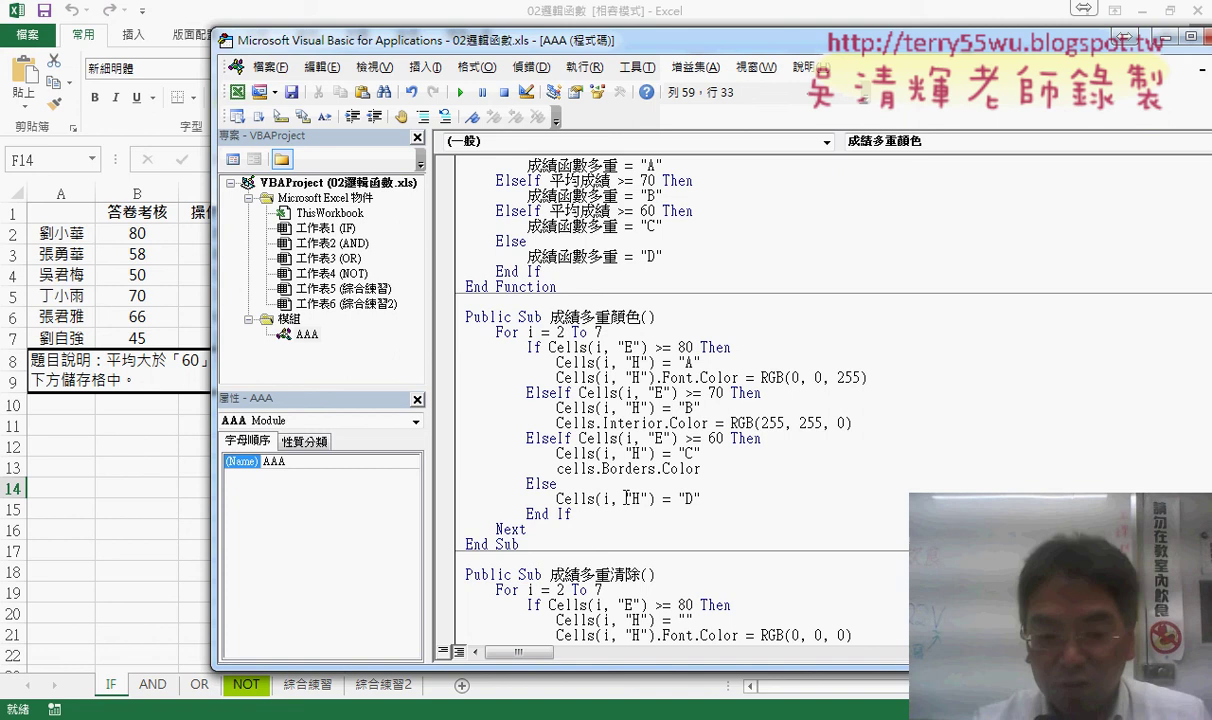
pyautogui.write(' =rgb')
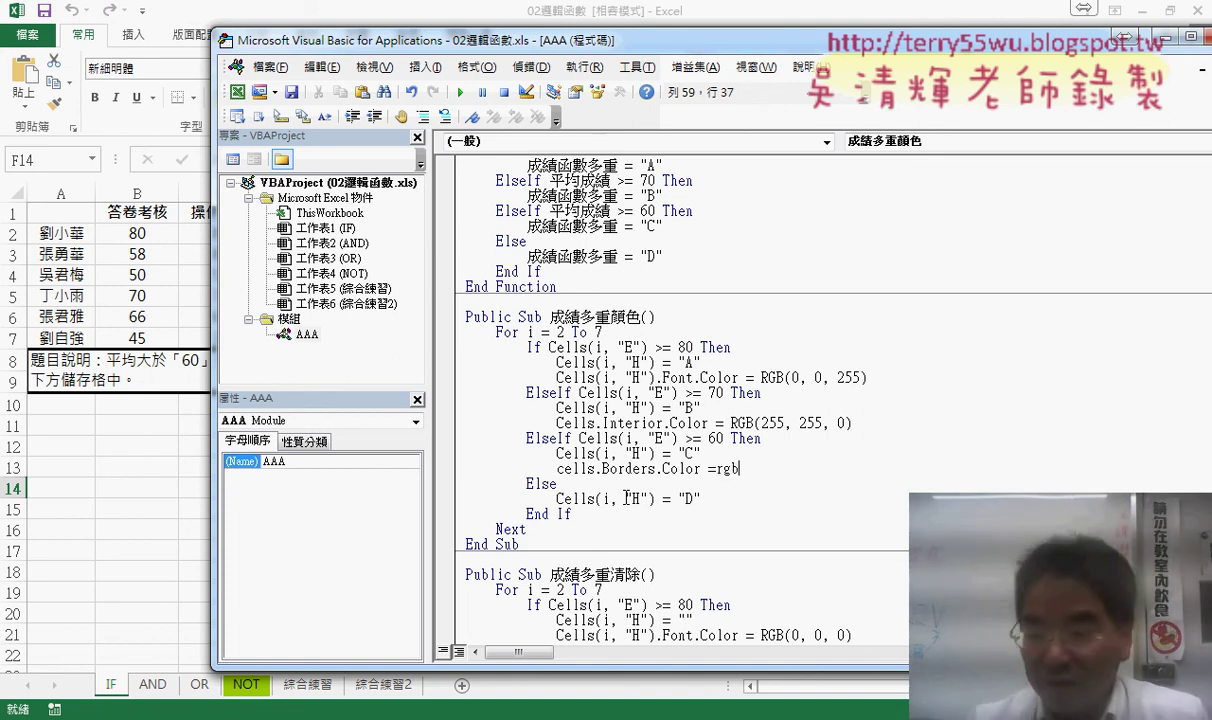
pyautogui.write('(2')
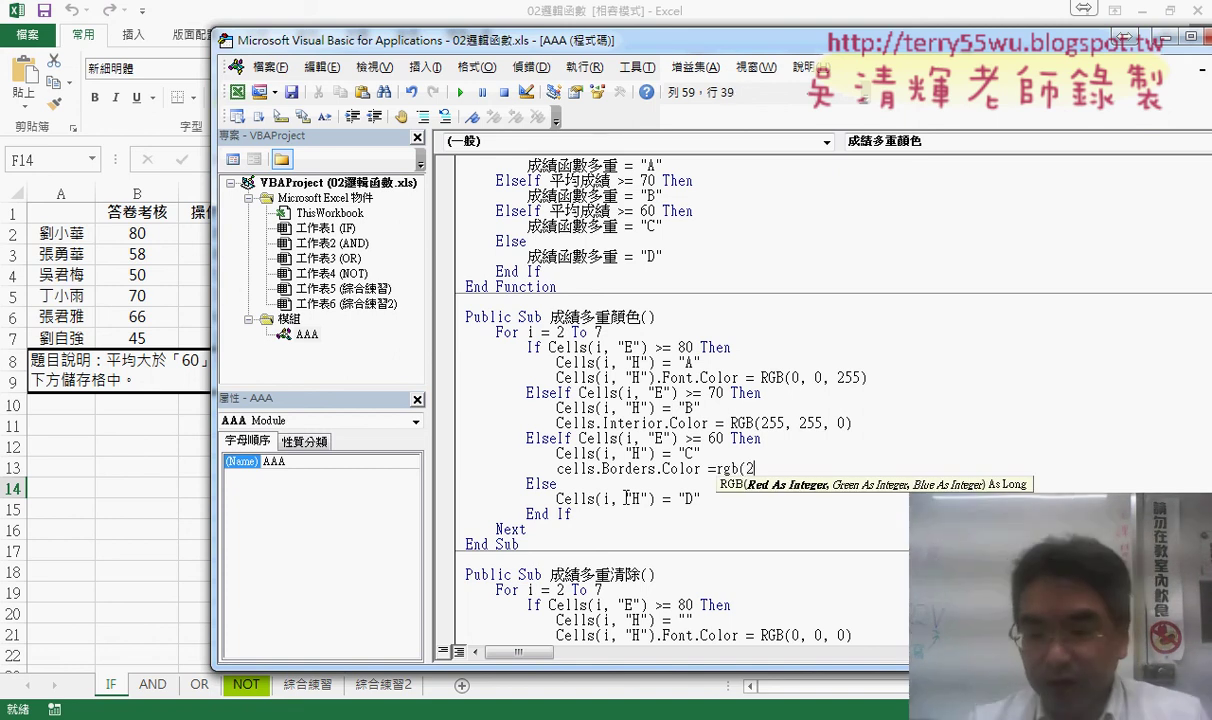
pyautogui.write('55,0')
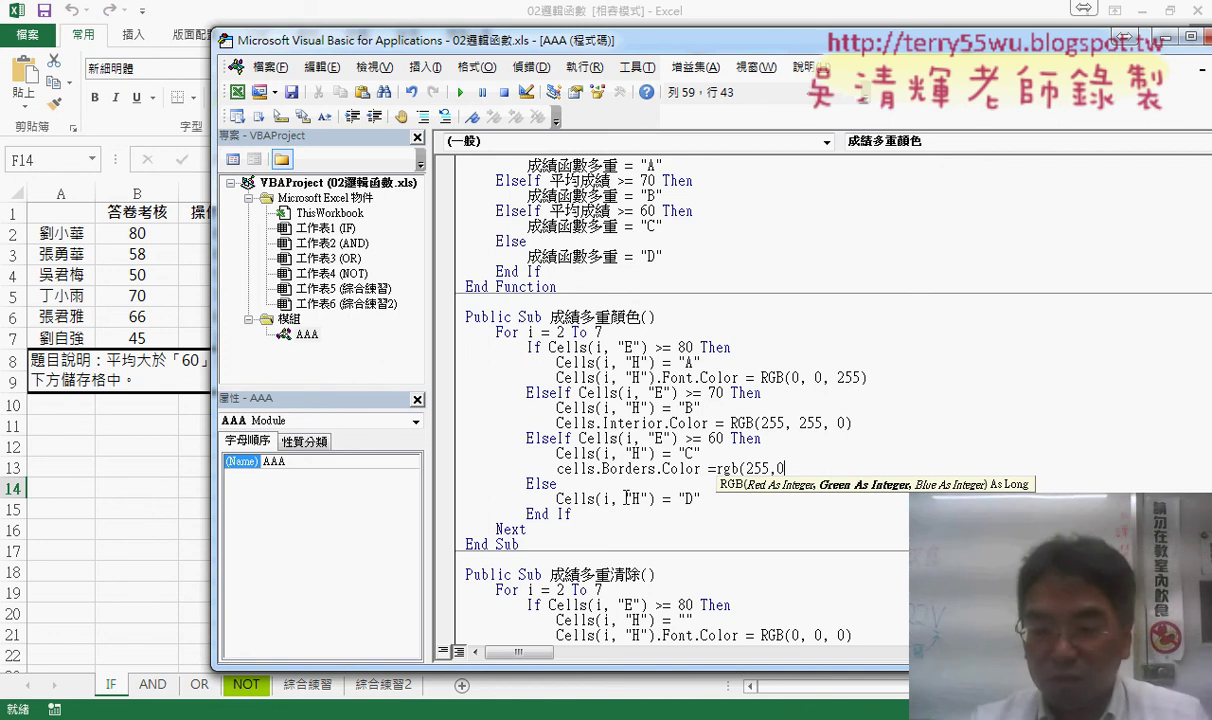
pyautogui.write(',0)')
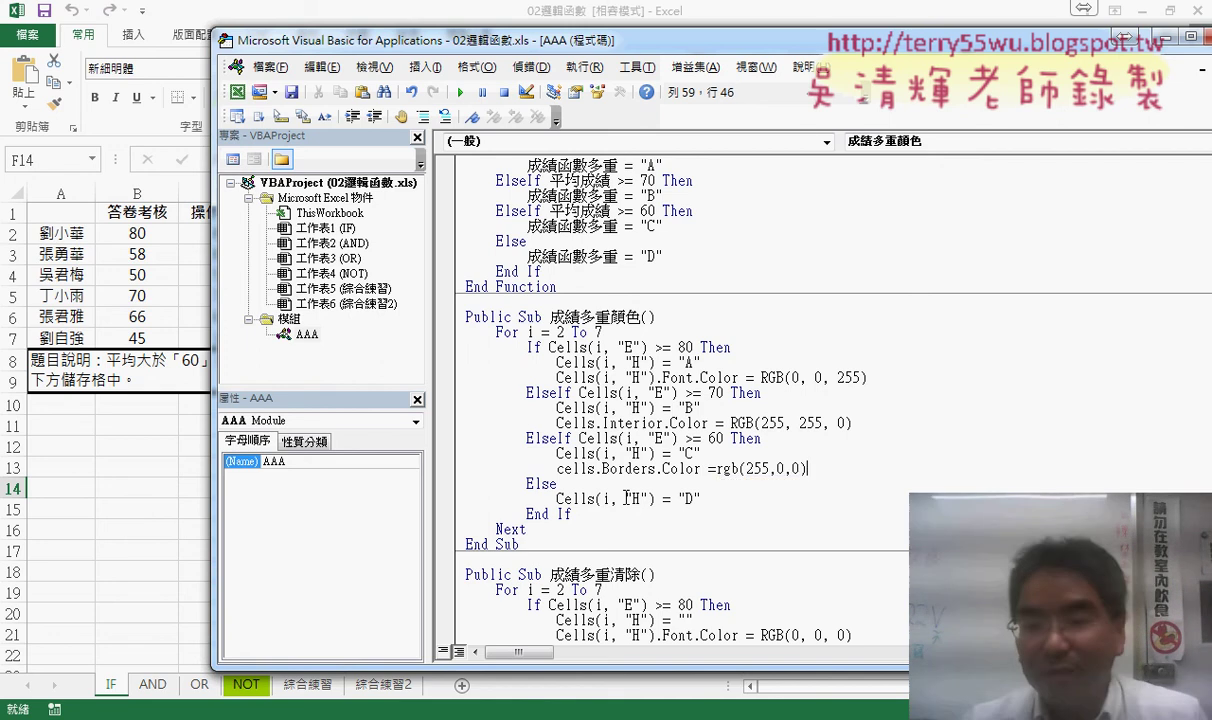
# Paste the (i, "H") reference after Cells and add a blank line after the D assignment.
pyautogui.moveTo(656, 453); pyautogui.dragTo(597, 453)
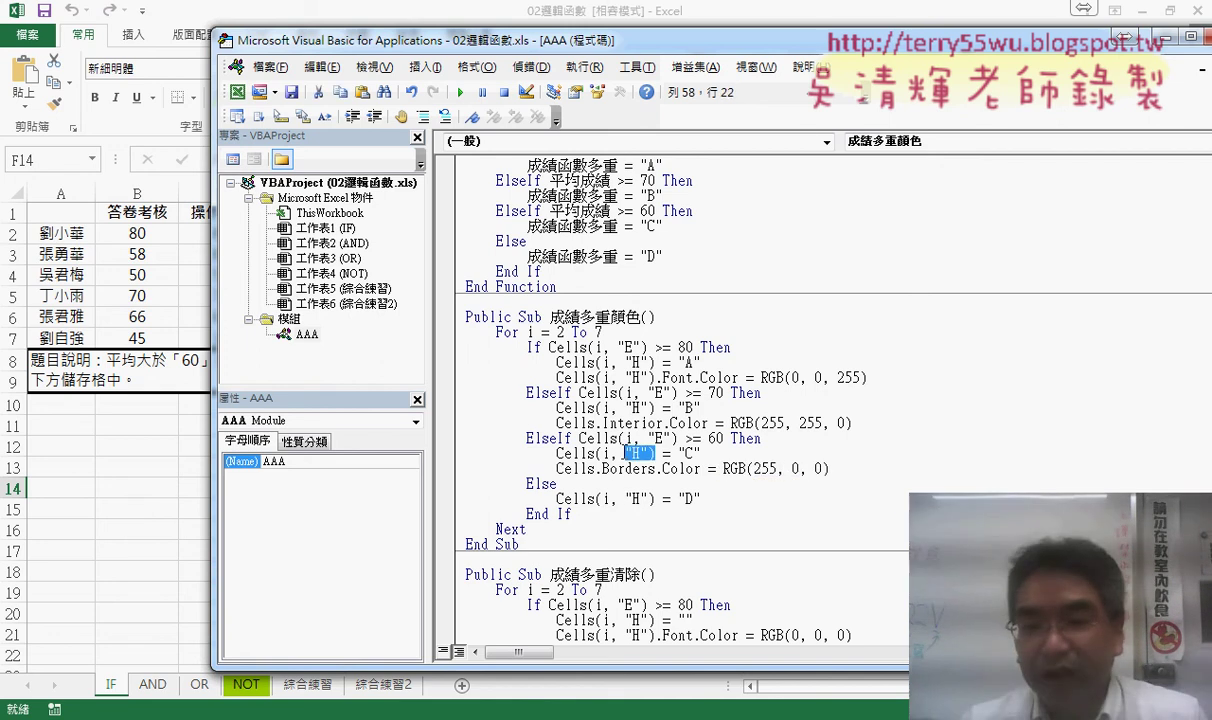
pyautogui.hotkey('ctrl', 'c')
pyautogui.click(597, 469)
pyautogui.hotkey('ctrl', 'v')
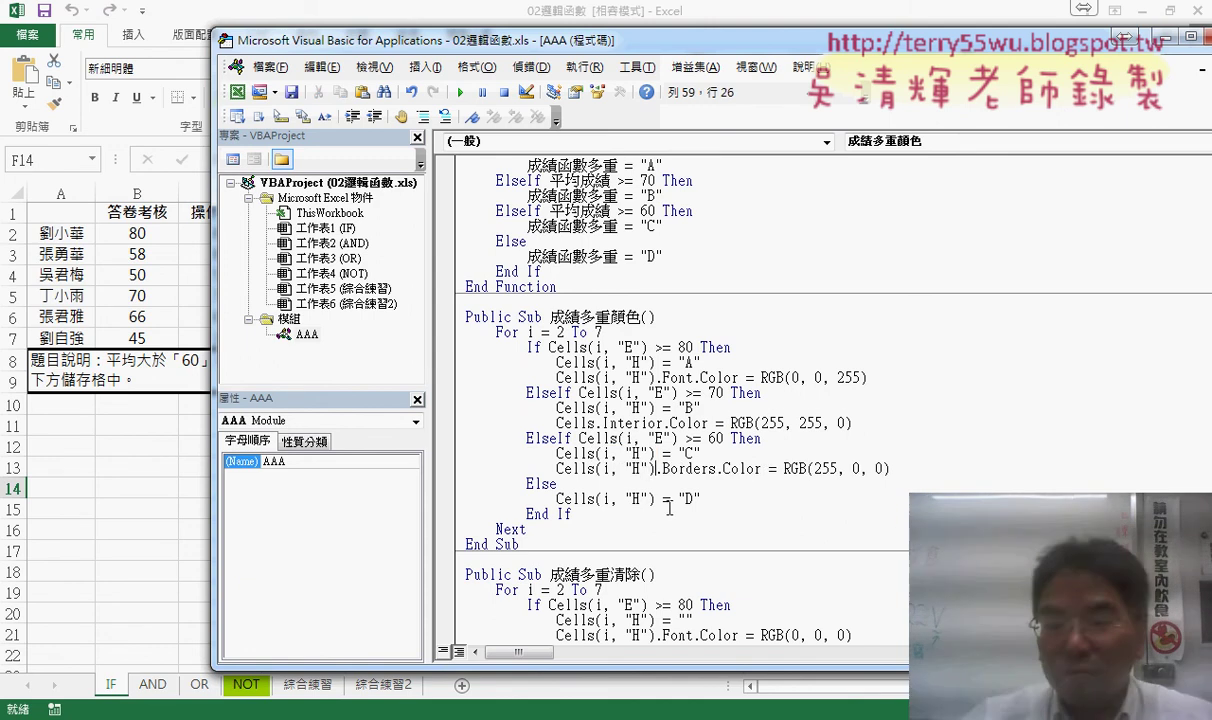
pyautogui.click(720, 498)
pyautogui.press('Return')
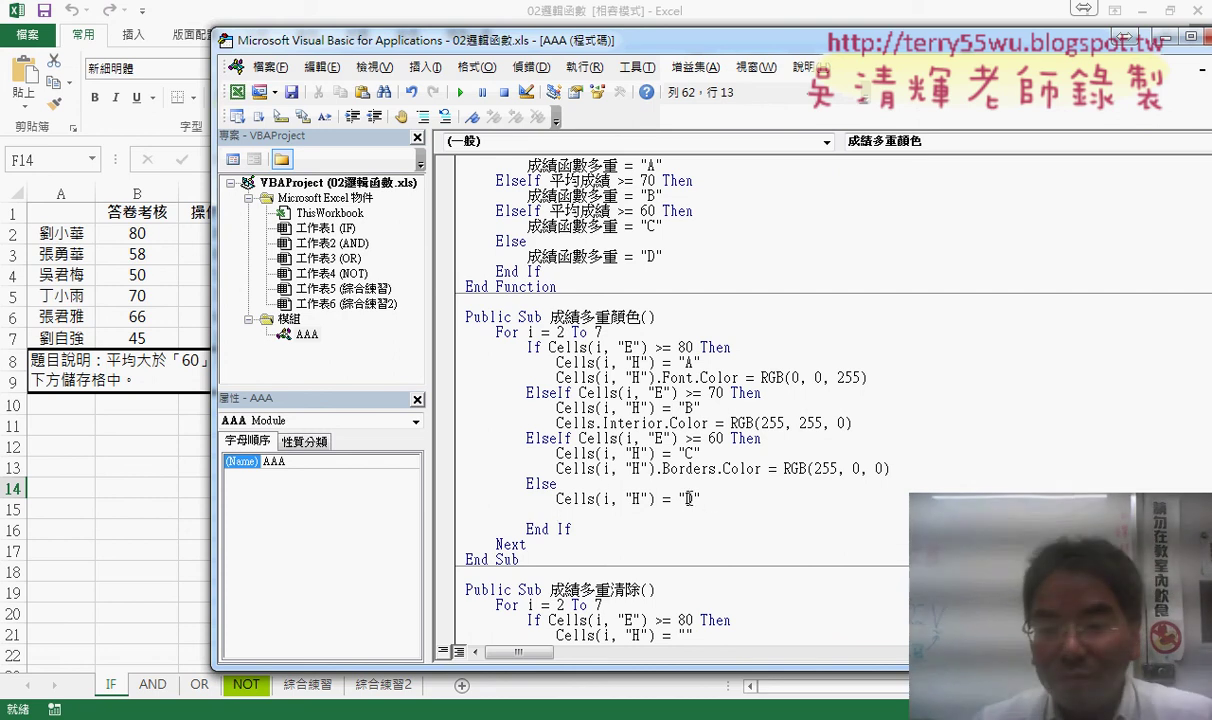
# Start a cells.Font. line under the grade D assignment, moving the suggestion to Bold.
pyautogui.write('cells')
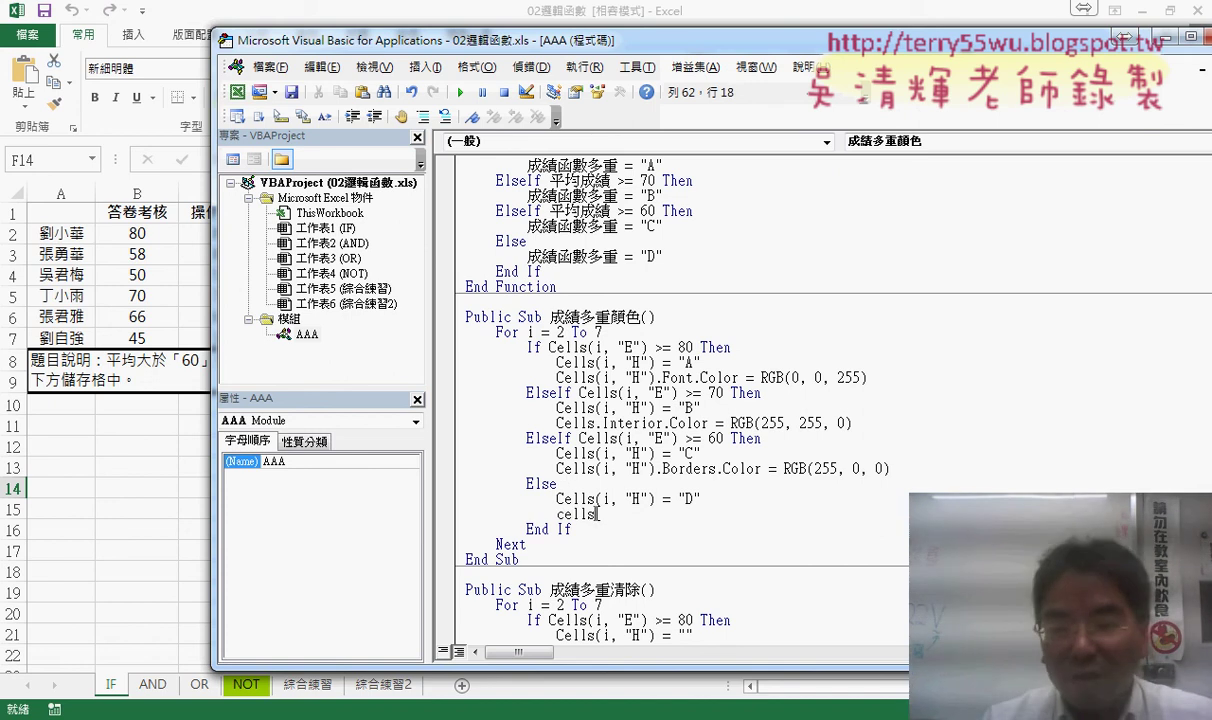
pyautogui.write('.')
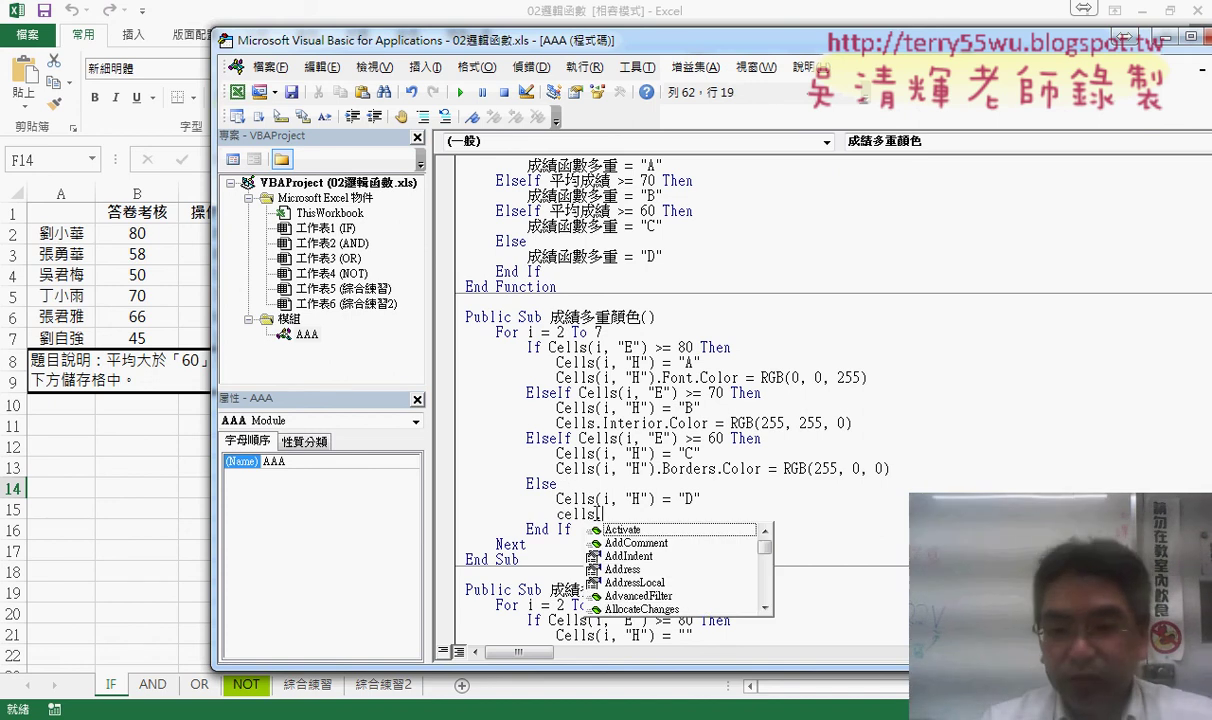
pyautogui.write('b')
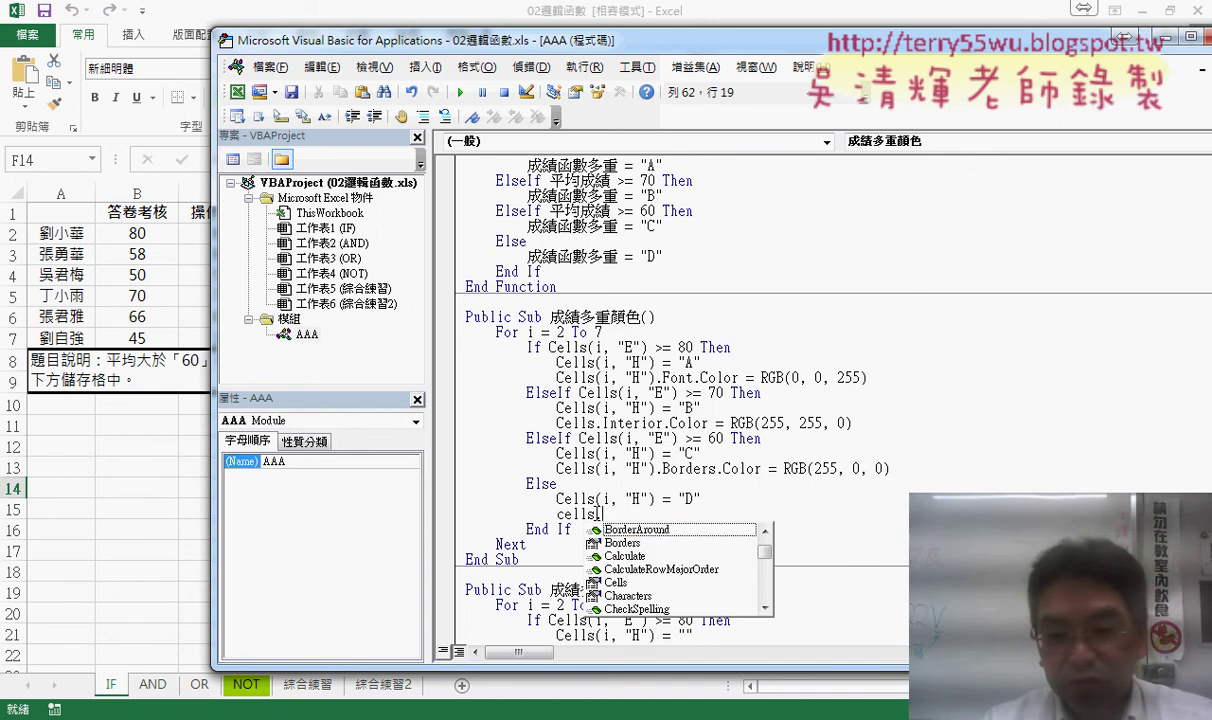
pyautogui.press('BackSpace')
pyautogui.write('fo')
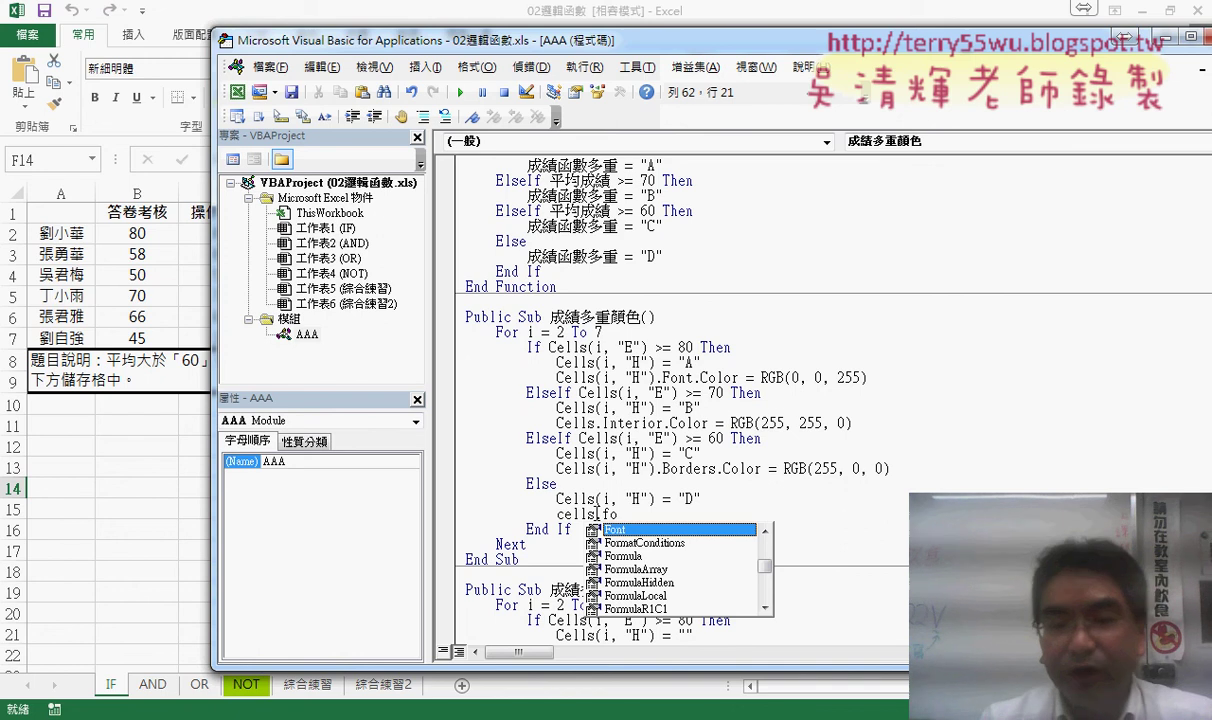
pyautogui.press('space')
pyautogui.press('BackSpace')
pyautogui.write('.')
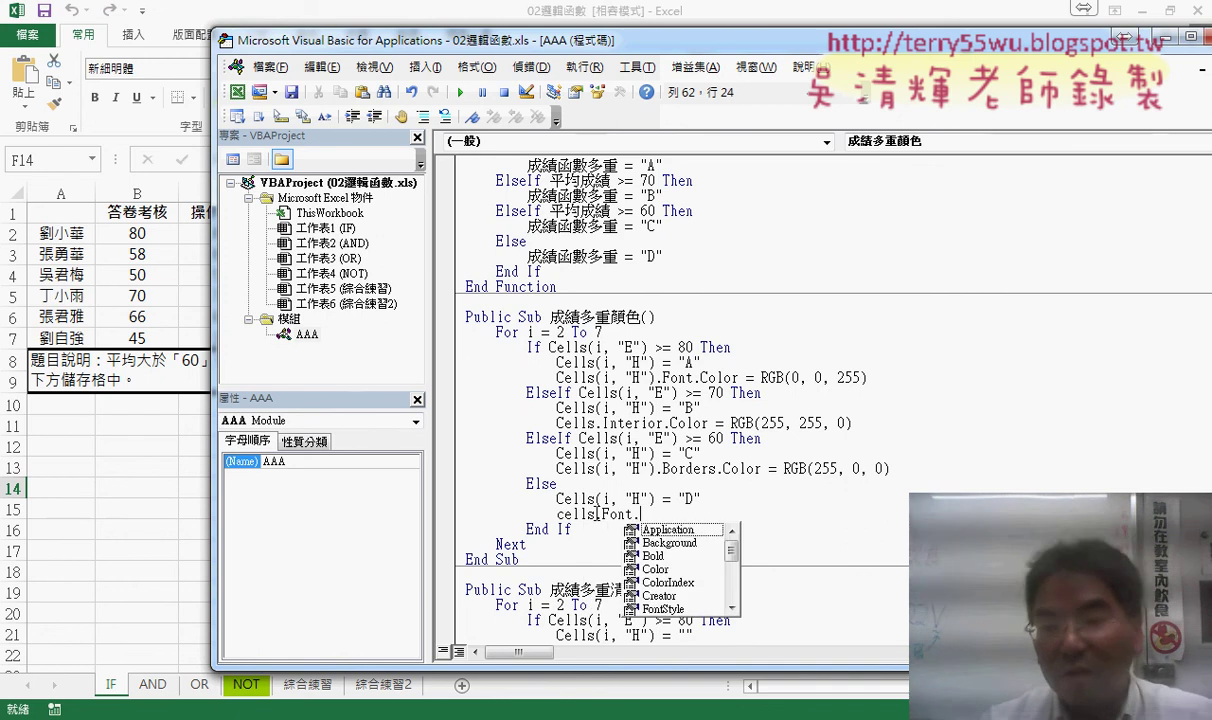
pyautogui.press('Down')
pyautogui.press('Down')
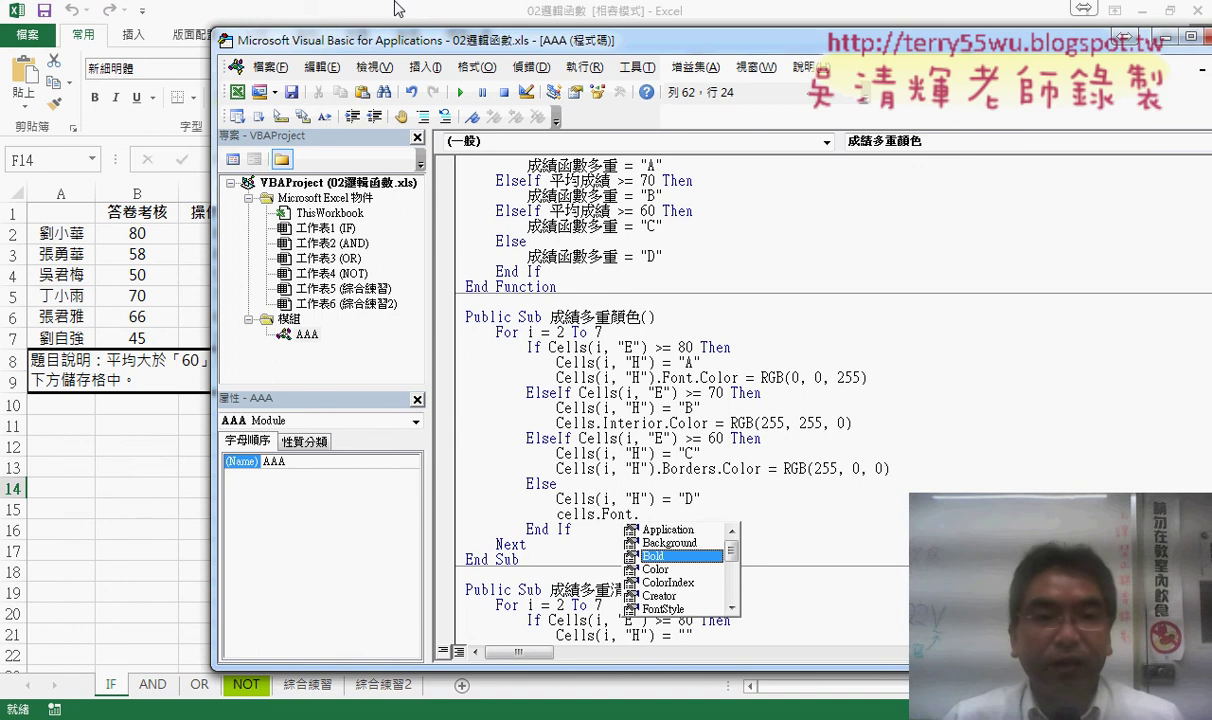
# Lower the VBA window to show Excel's Font group, highlighting Bold, Italic and Underline.
pyautogui.moveTo(388, 44); pyautogui.dragTo(401, 162)
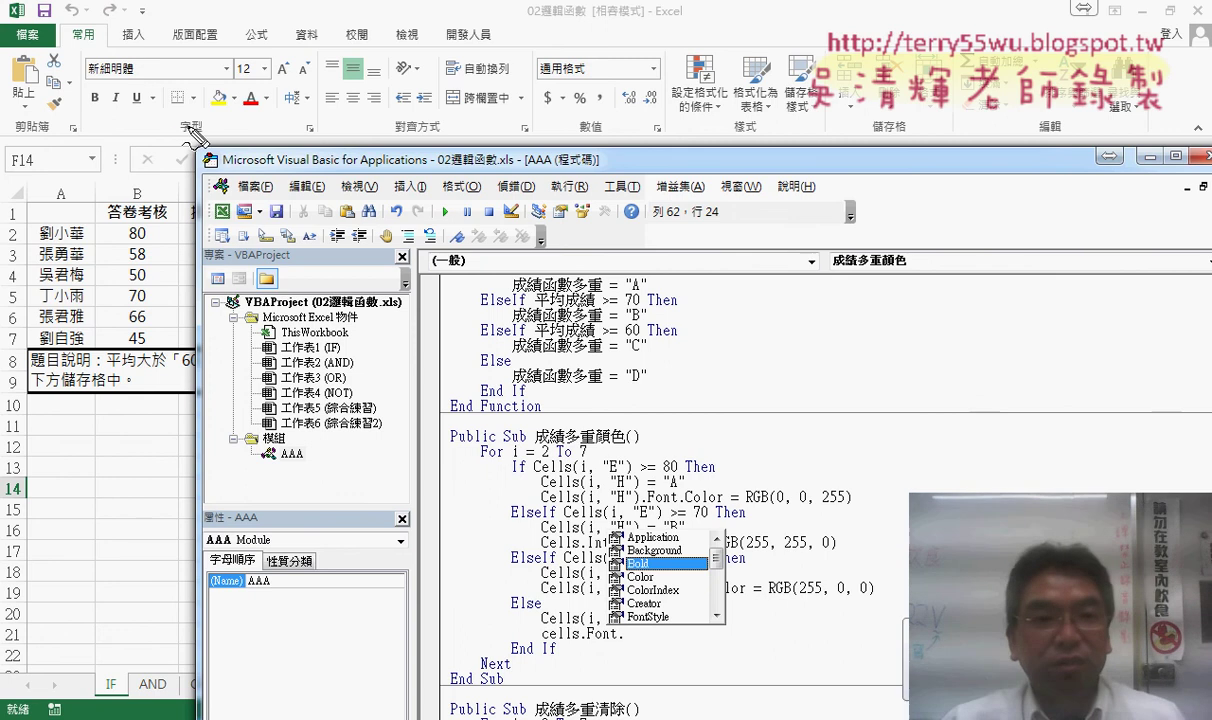
pyautogui.moveTo(195, 130); pyautogui.dragTo(213, 140)
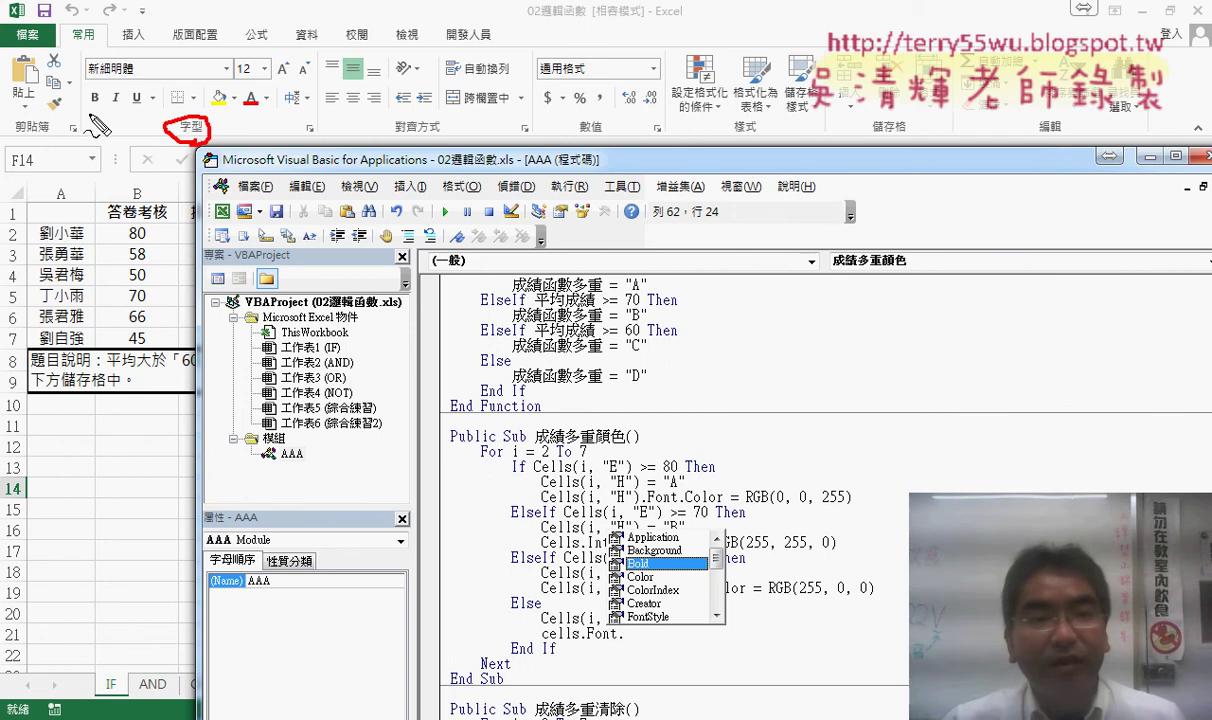
pyautogui.moveTo(84, 106)
pyautogui.mouseDown()
pyautogui.moveTo(88, 118)
pyautogui.moveTo(140, 110)
pyautogui.mouseUp()
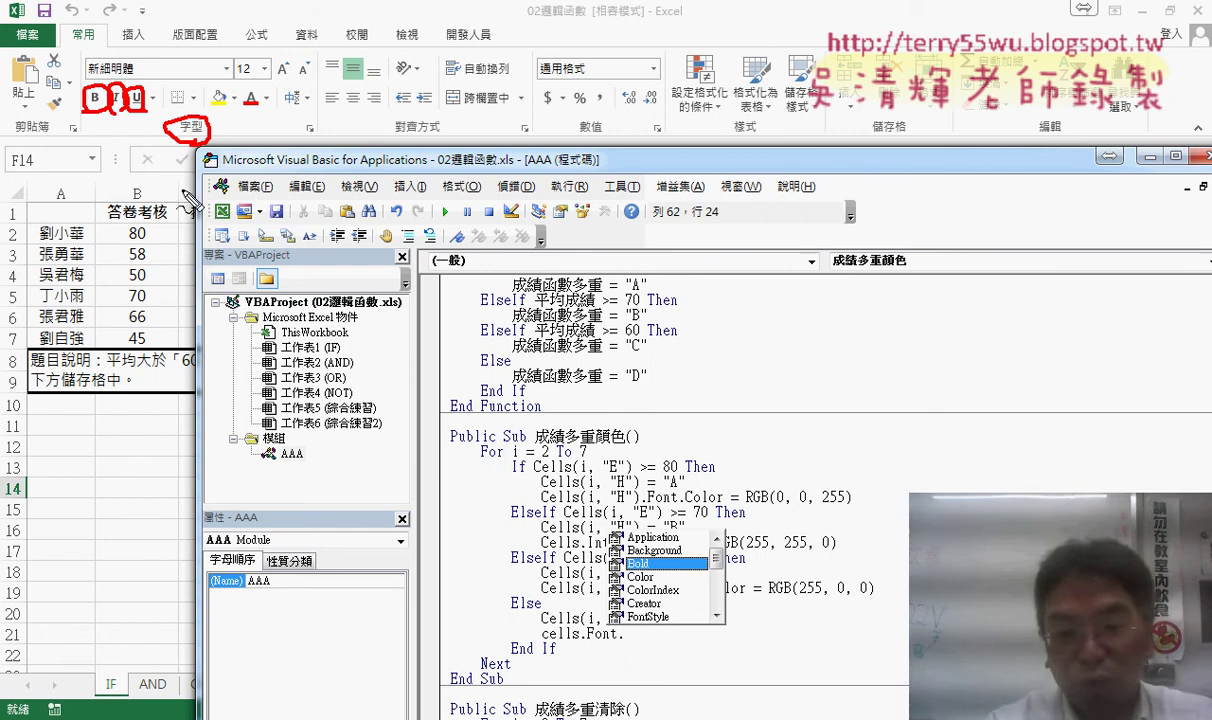
pyautogui.press('Escape')
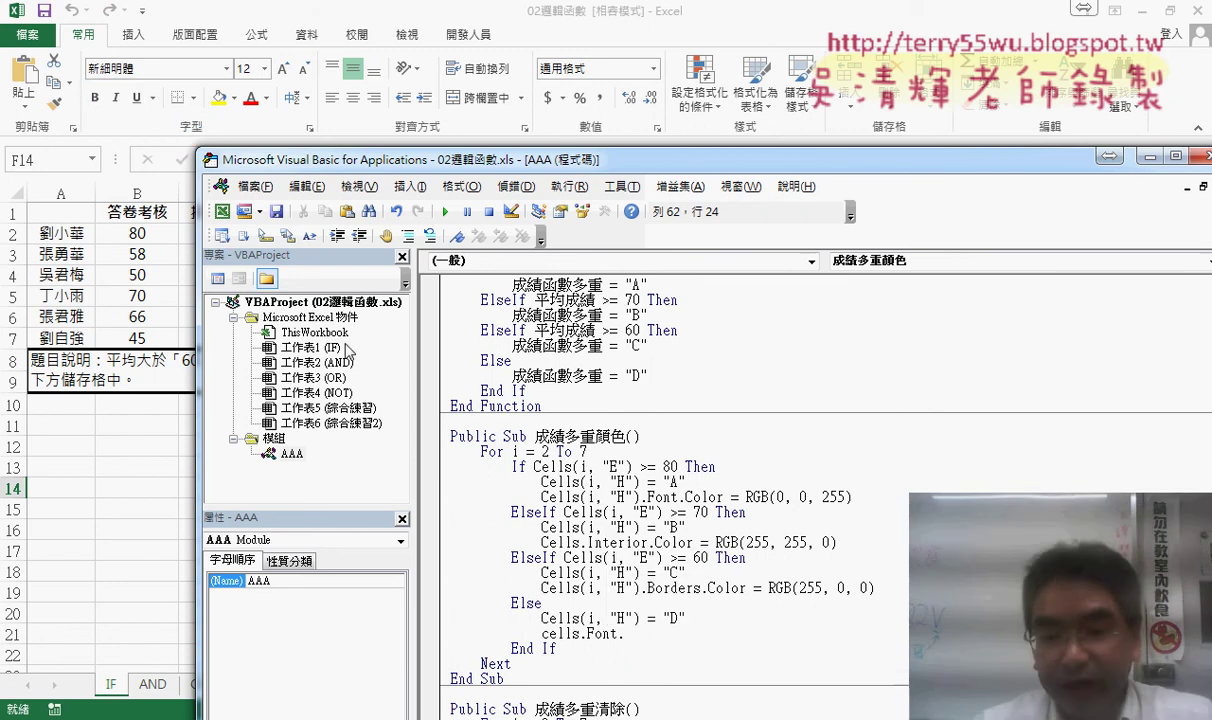
# Write the grade D line as Cells.Font.Bold = True, correcting the typos.
pyautogui.hotkey('shift', 'Left')
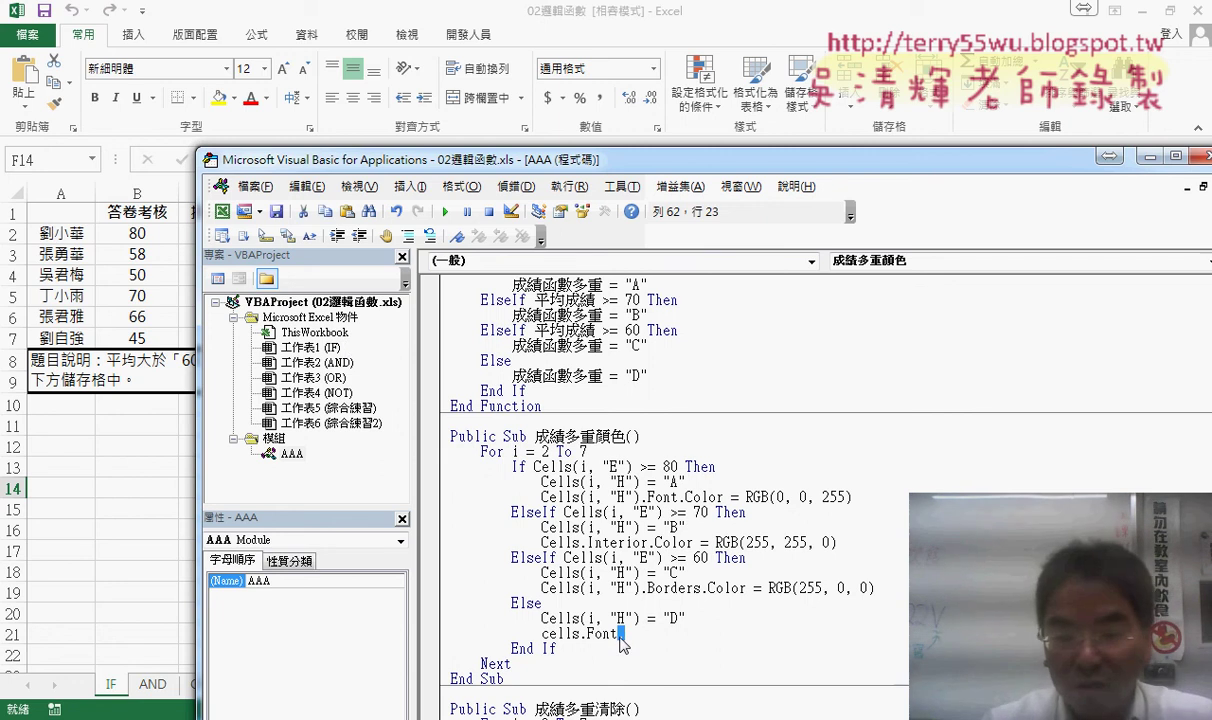
pyautogui.write('.b')
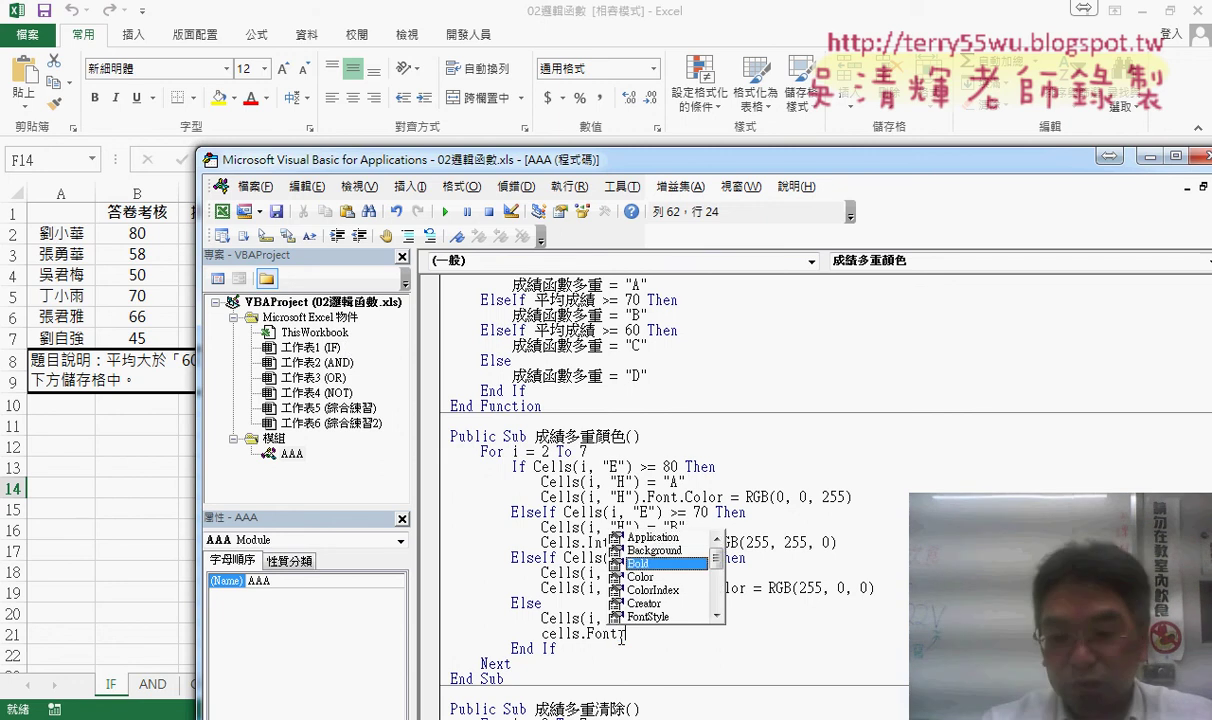
pyautogui.write('o ')
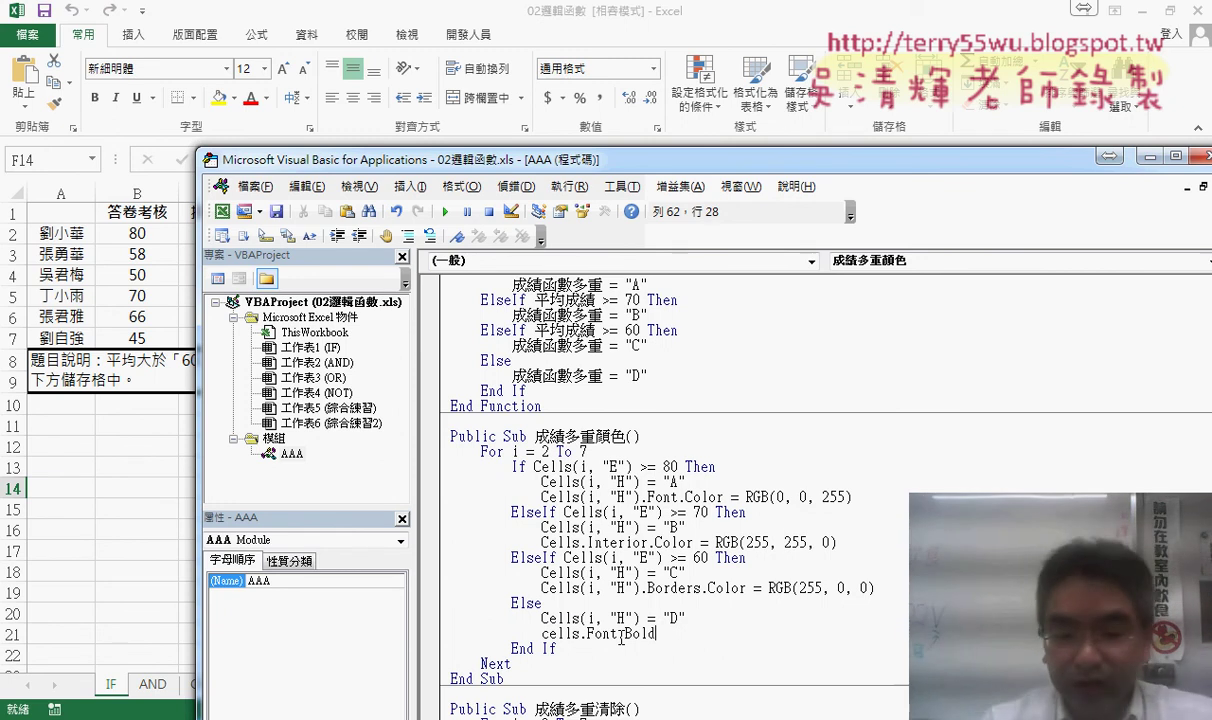
pyautogui.write('=tr')
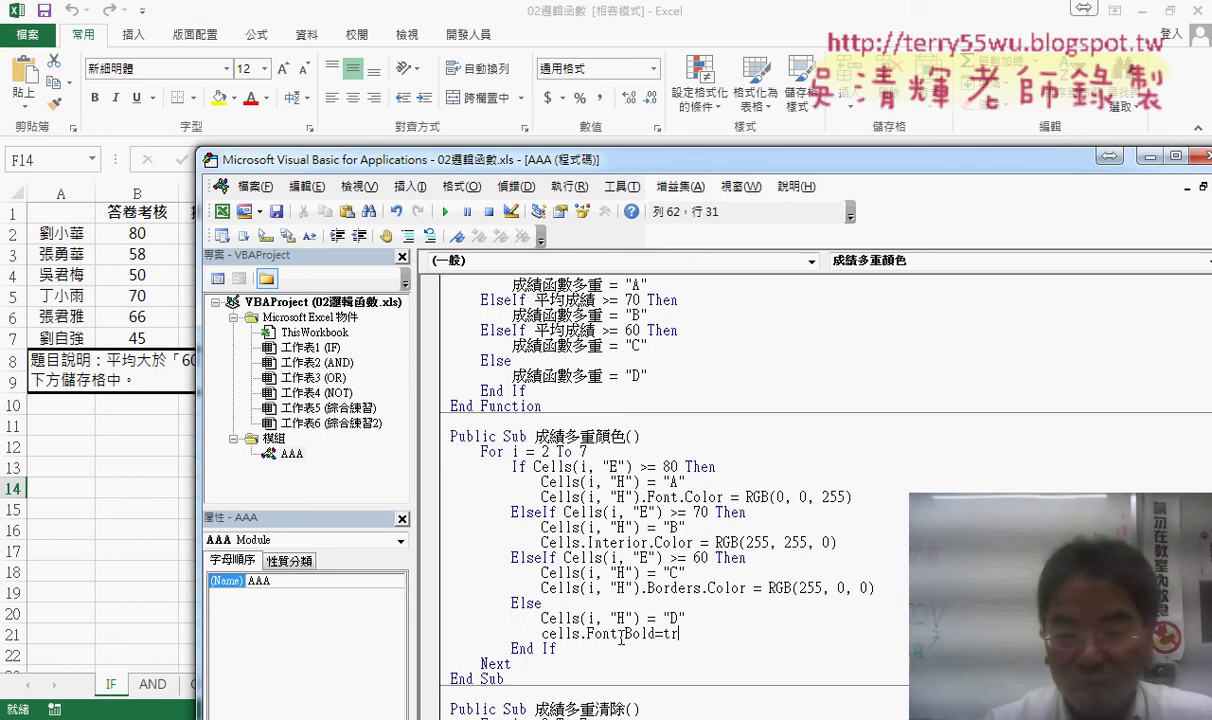
pyautogui.write('ue')
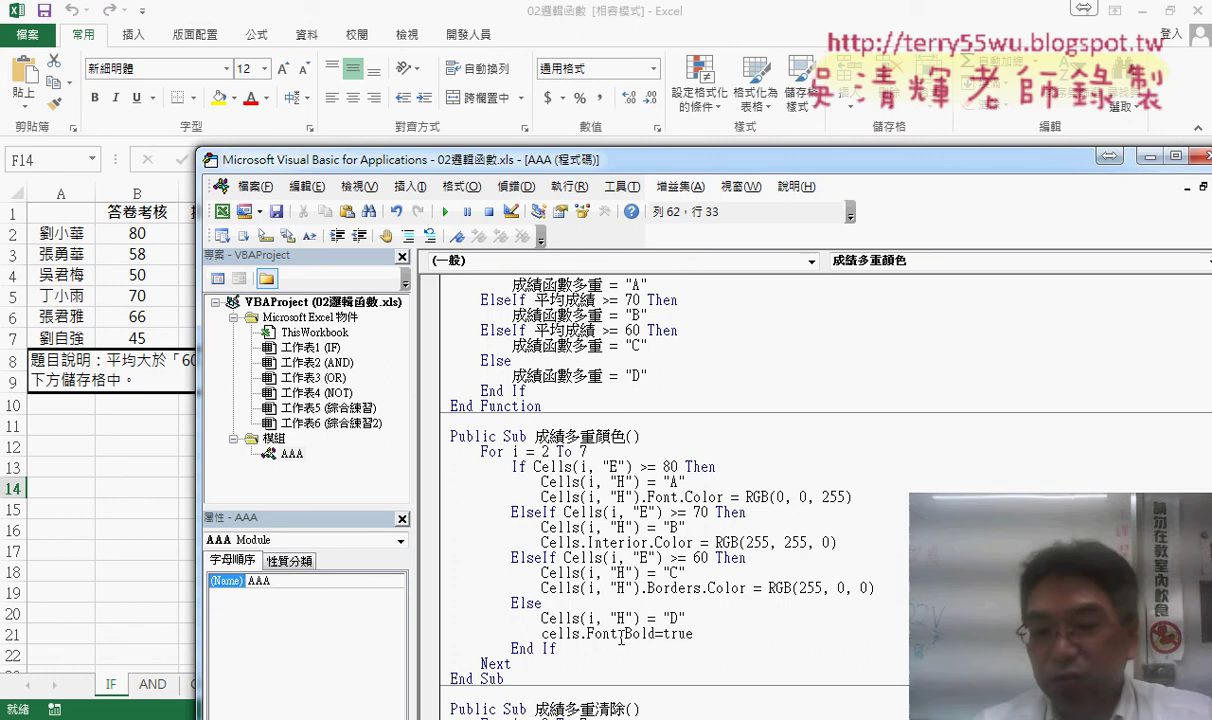
pyautogui.click(621, 634)
pyautogui.write('.')
pyautogui.moveTo(693, 634); pyautogui.dragTo(666, 634)
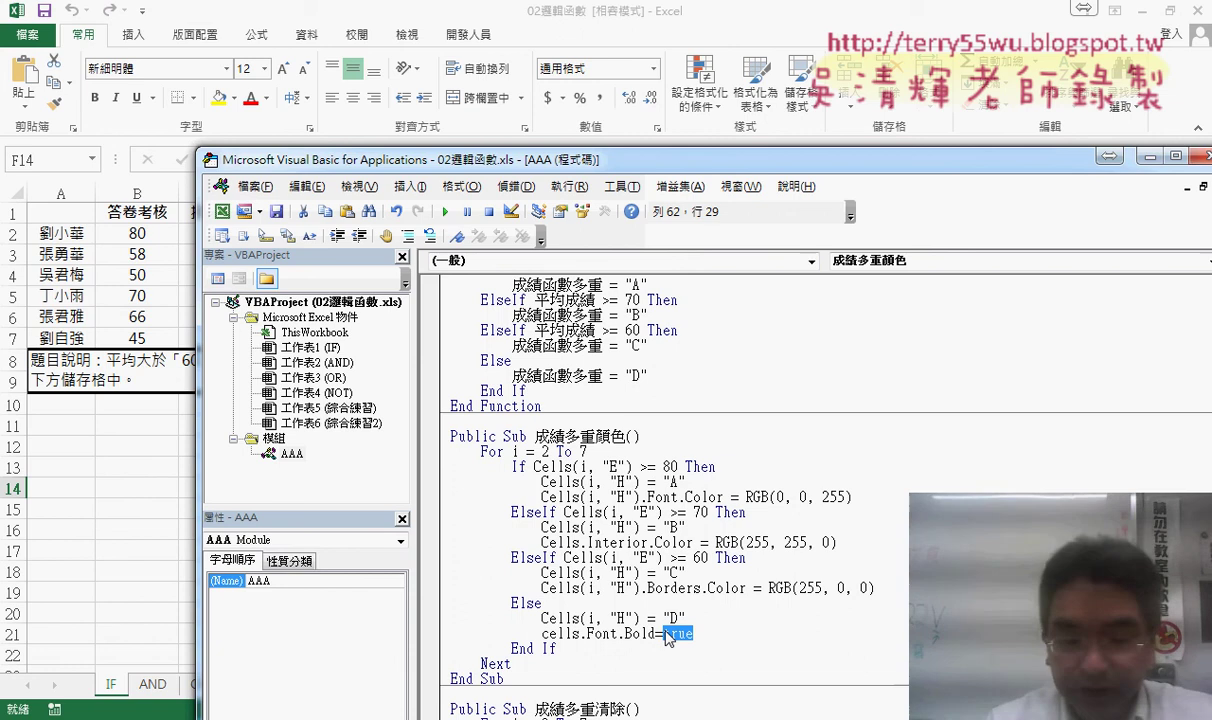
pyautogui.write('t')
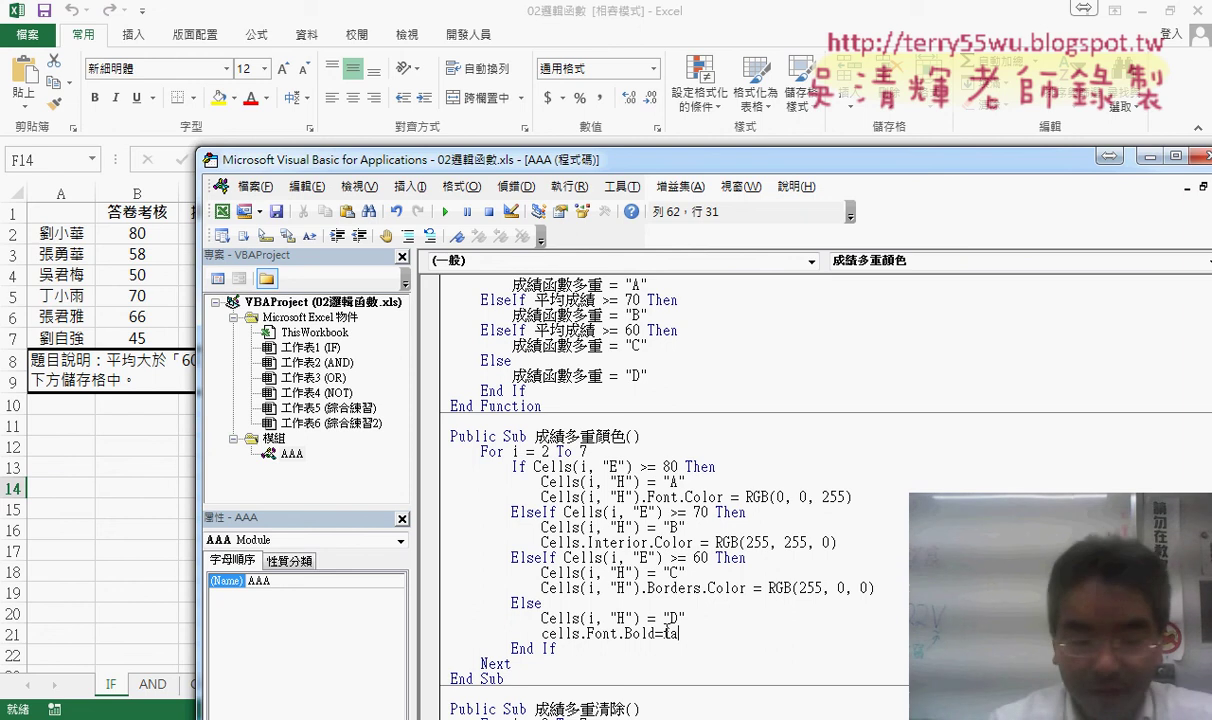
pyautogui.write('lse')
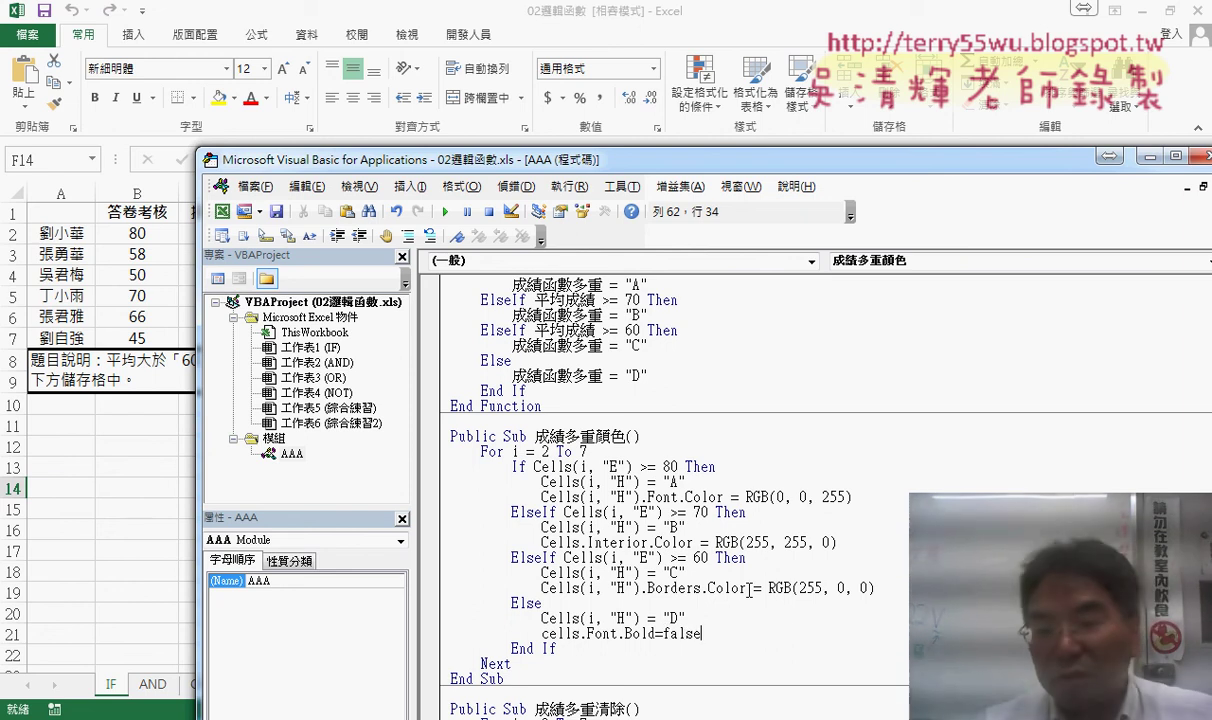
pyautogui.moveTo(705, 634); pyautogui.dragTo(663, 634)
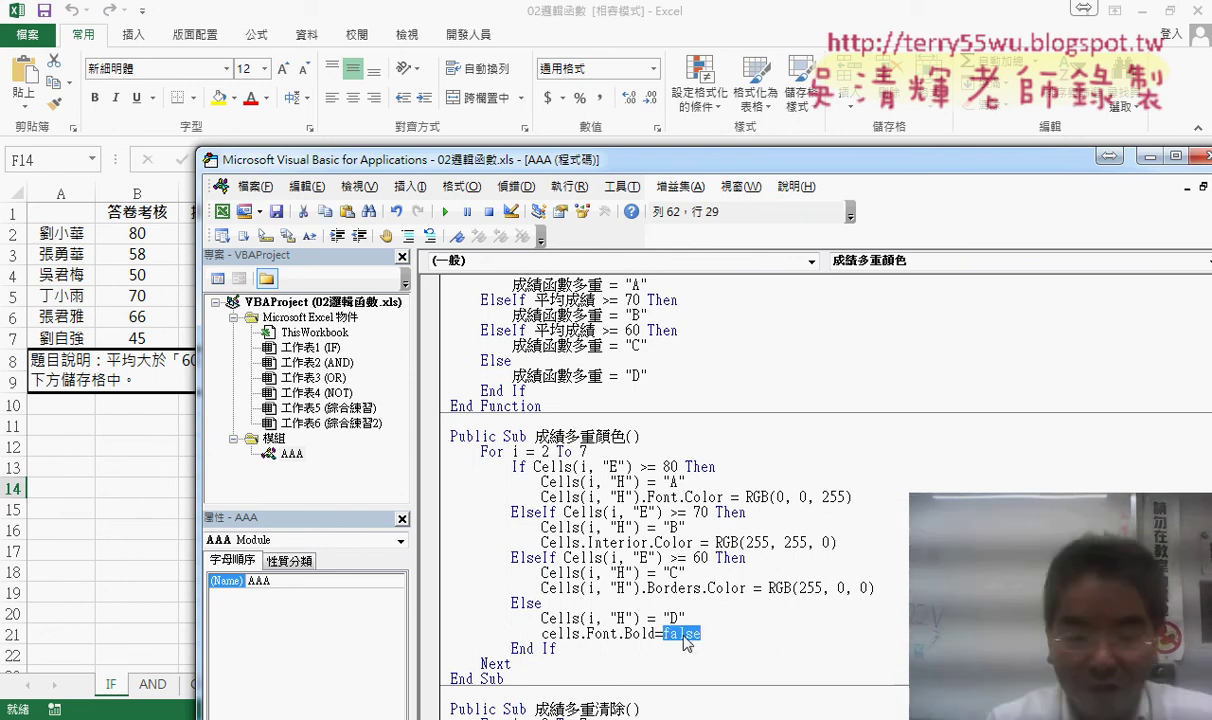
pyautogui.write('true')
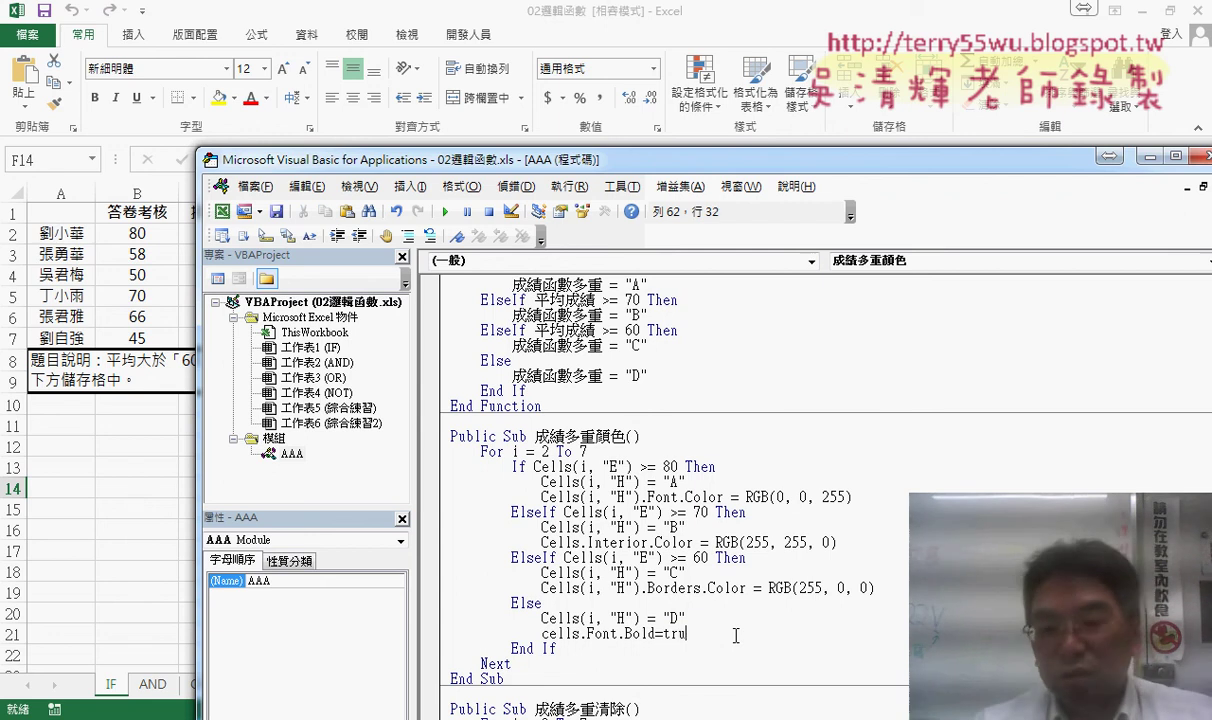
pyautogui.click(765, 649)
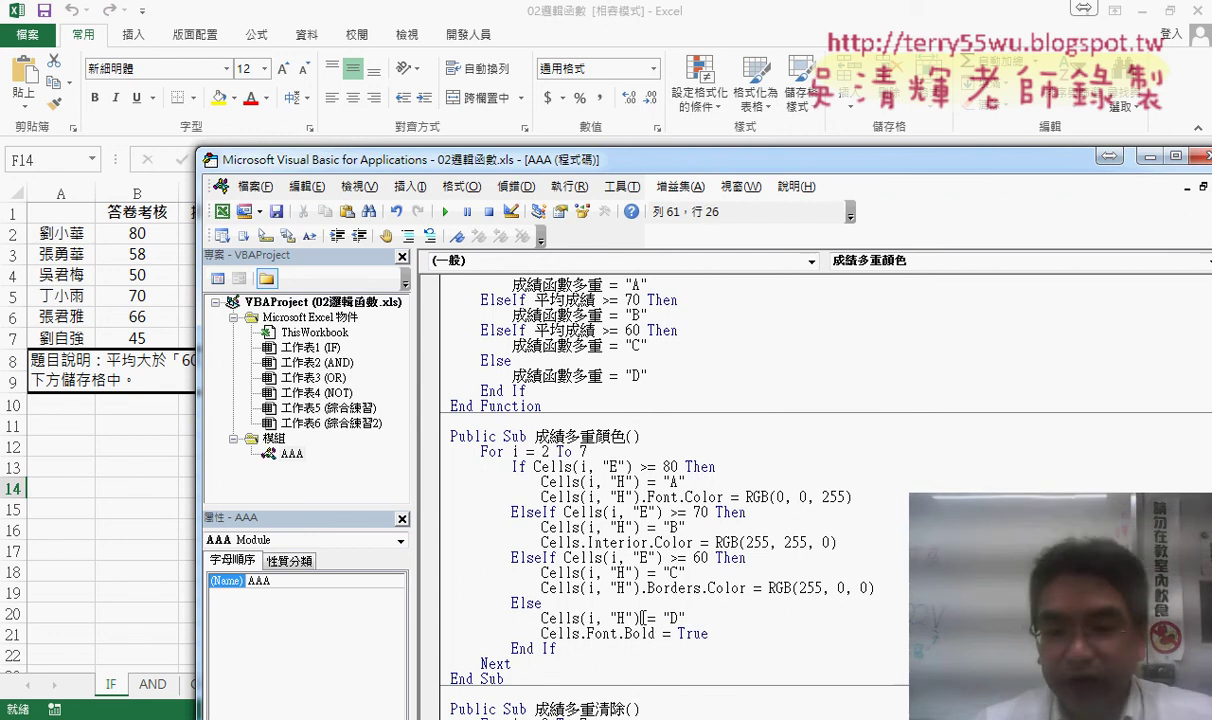
# Apply the bold line to Cells(i, "H") and select the blue Font.Color line for reuse.
pyautogui.moveTo(644, 618)
pyautogui.mouseDown()
pyautogui.moveTo(574, 618)
pyautogui.moveTo(578, 633)
pyautogui.mouseUp()
pyautogui.click(790, 636)
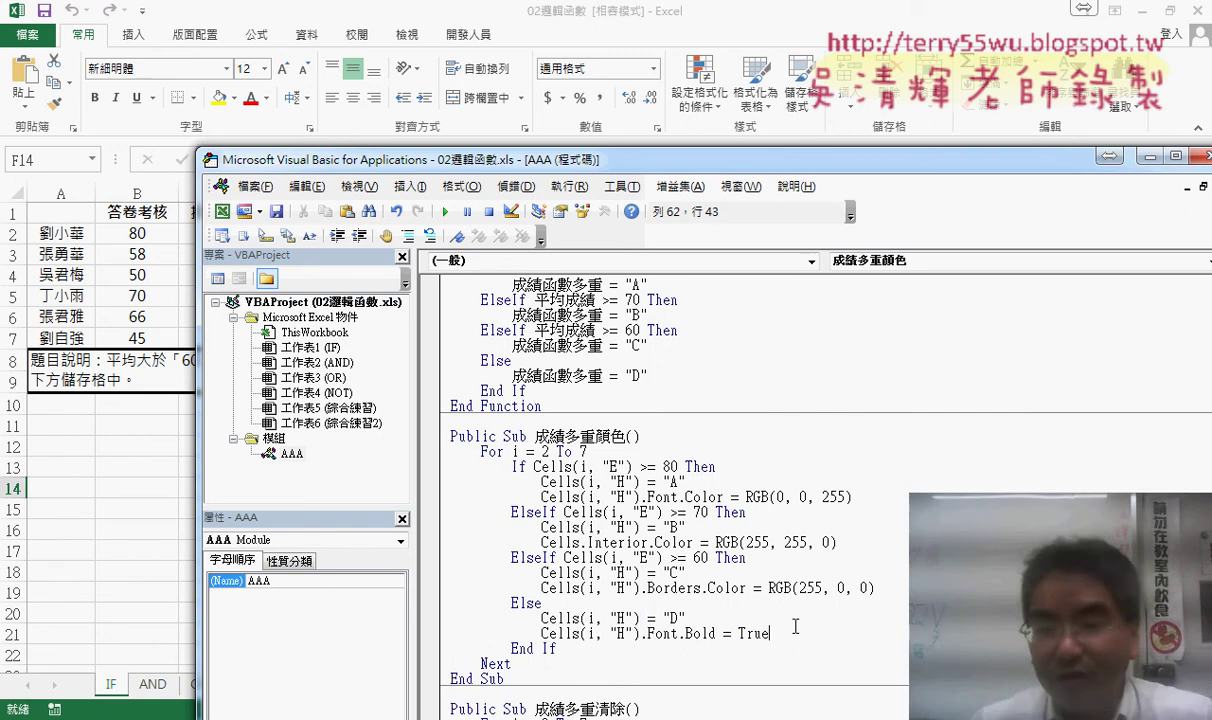
pyautogui.press('Return')
pyautogui.moveTo(852, 496)
pyautogui.mouseDown()
pyautogui.moveTo(545, 497)
pyautogui.moveTo(578, 648)
pyautogui.mouseUp()
pyautogui.write('Cells(i, "H").Font.Color = RGB(0, 0, 255)')
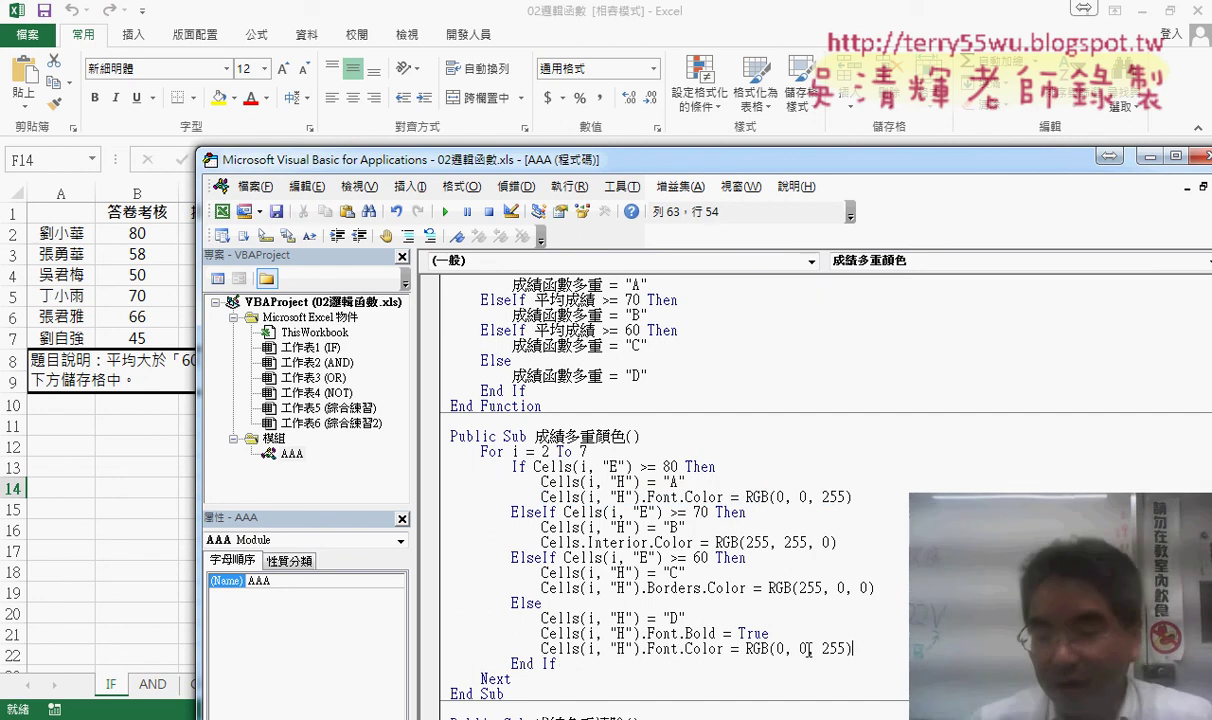
# Change the pasted D-branch font colour to RGB(255, 0, 0) for red.
pyautogui.doubleClick(782, 649)
pyautogui.write('2')
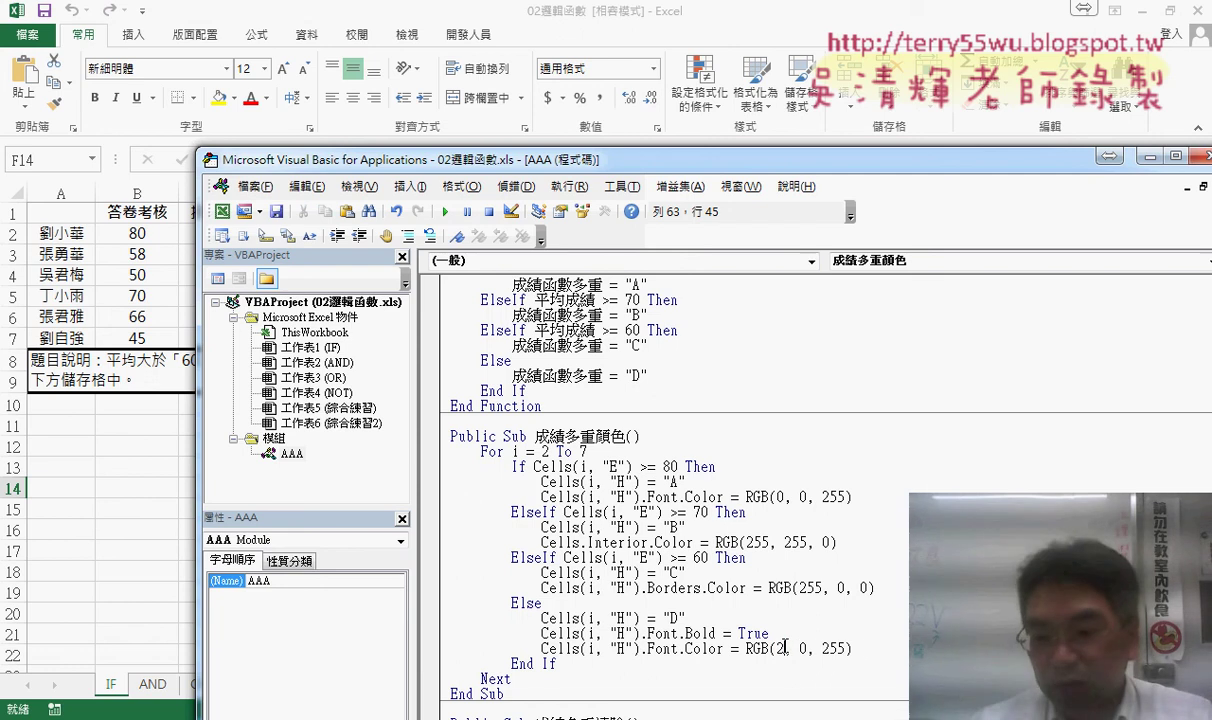
pyautogui.write('55')
pyautogui.doubleClick(853, 649)
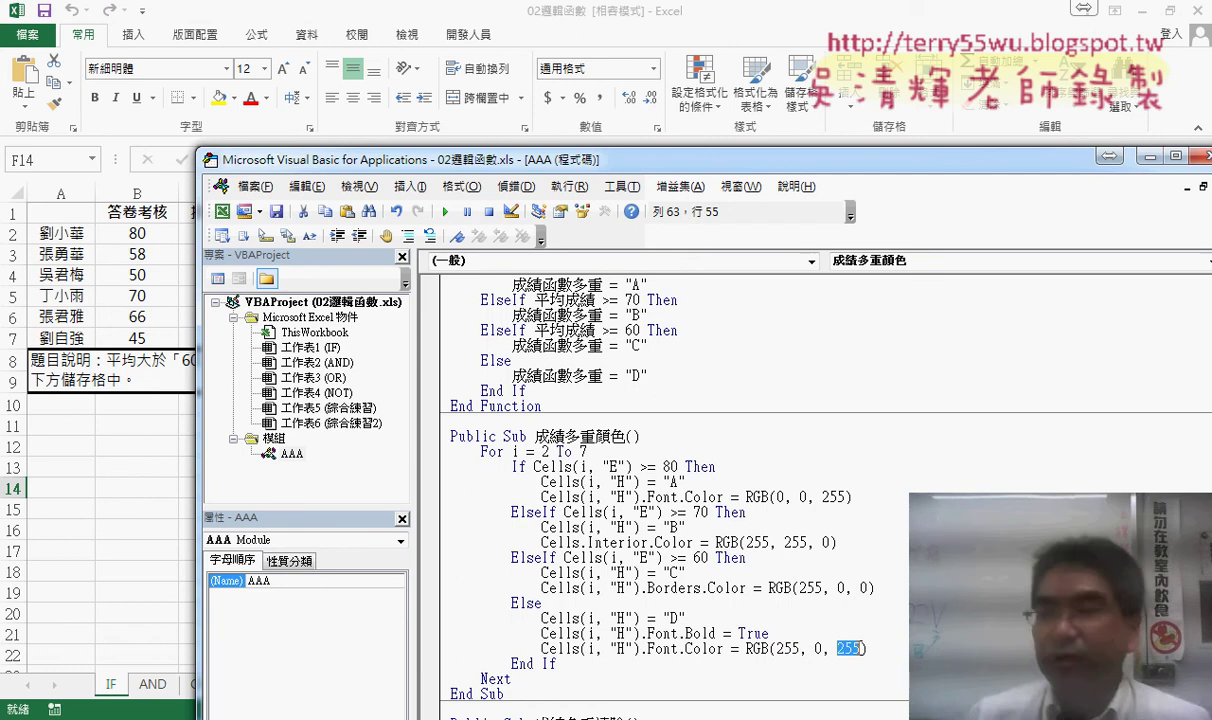
pyautogui.write('0')
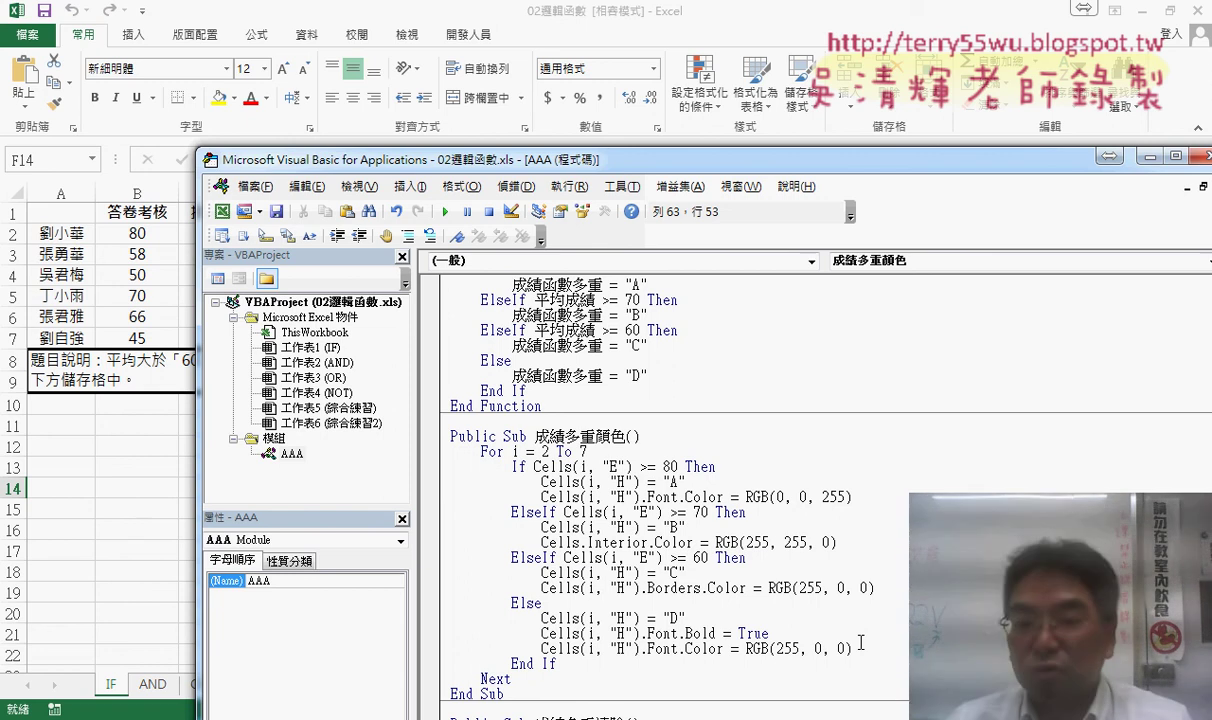
# Set a breakpoint on the For loop line of the colour-grading macro.
pyautogui.moveTo(535, 437); pyautogui.dragTo(596, 437)
pyautogui.click(607, 436)
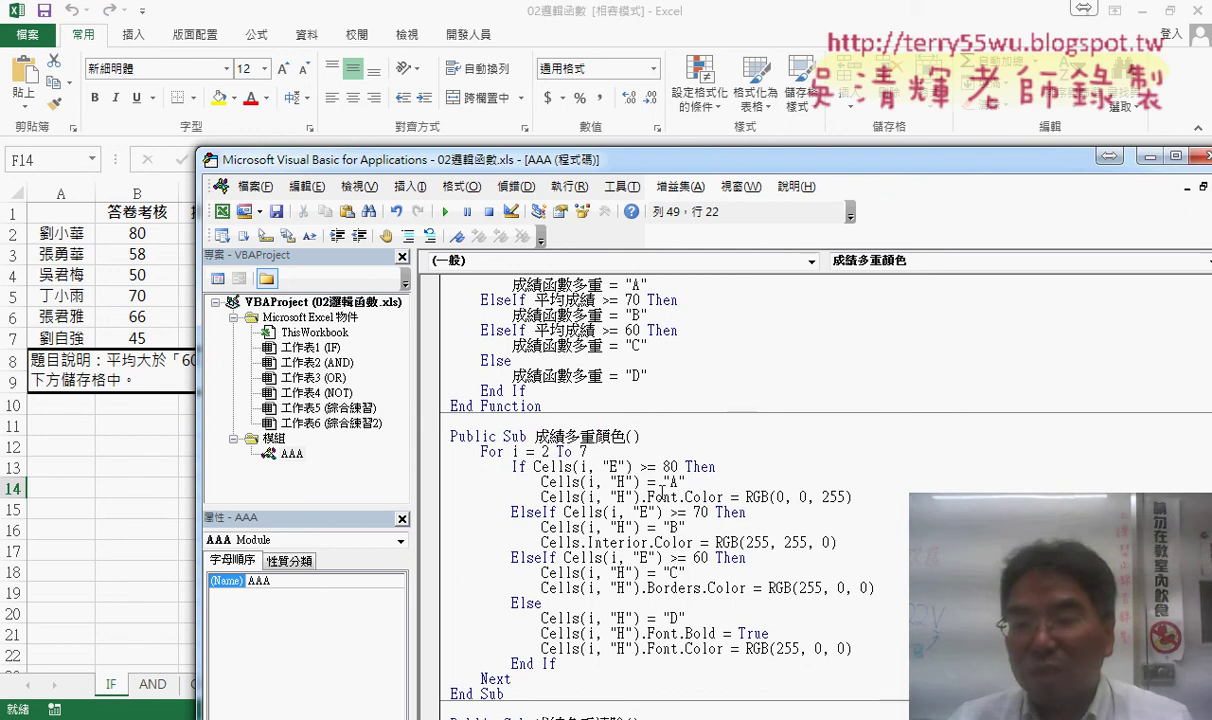
pyautogui.moveTo(872, 497); pyautogui.dragTo(541, 497)
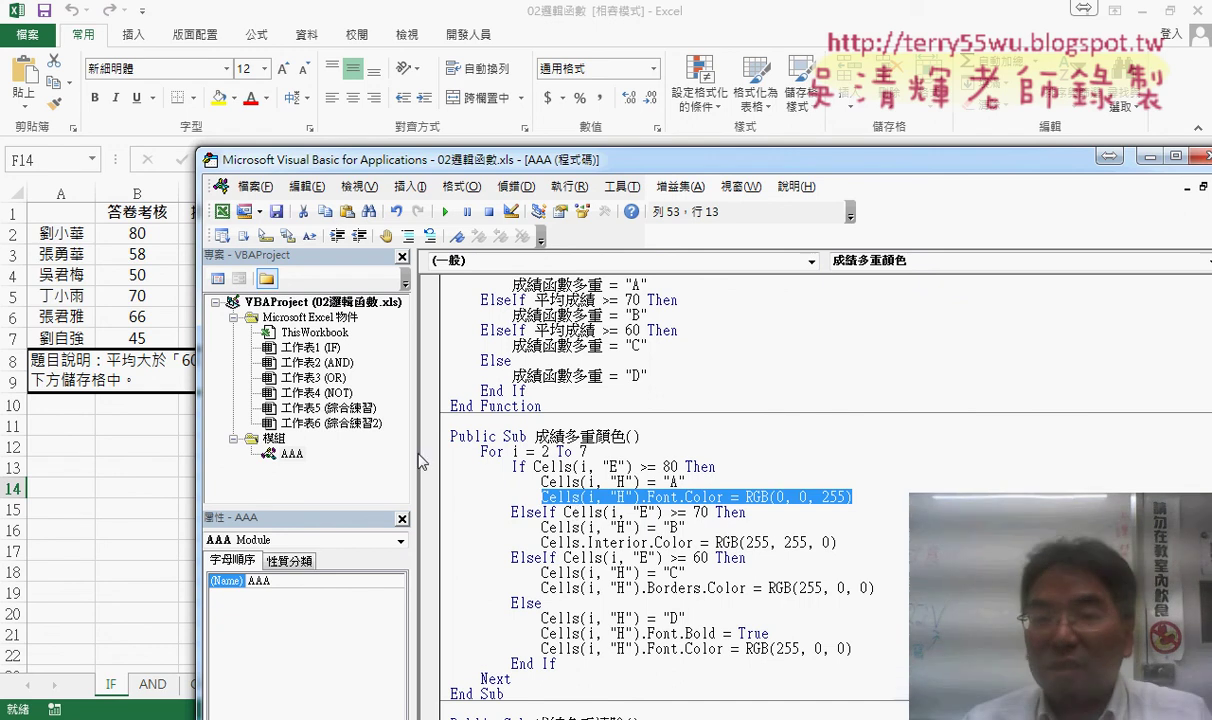
pyautogui.click(428, 451)
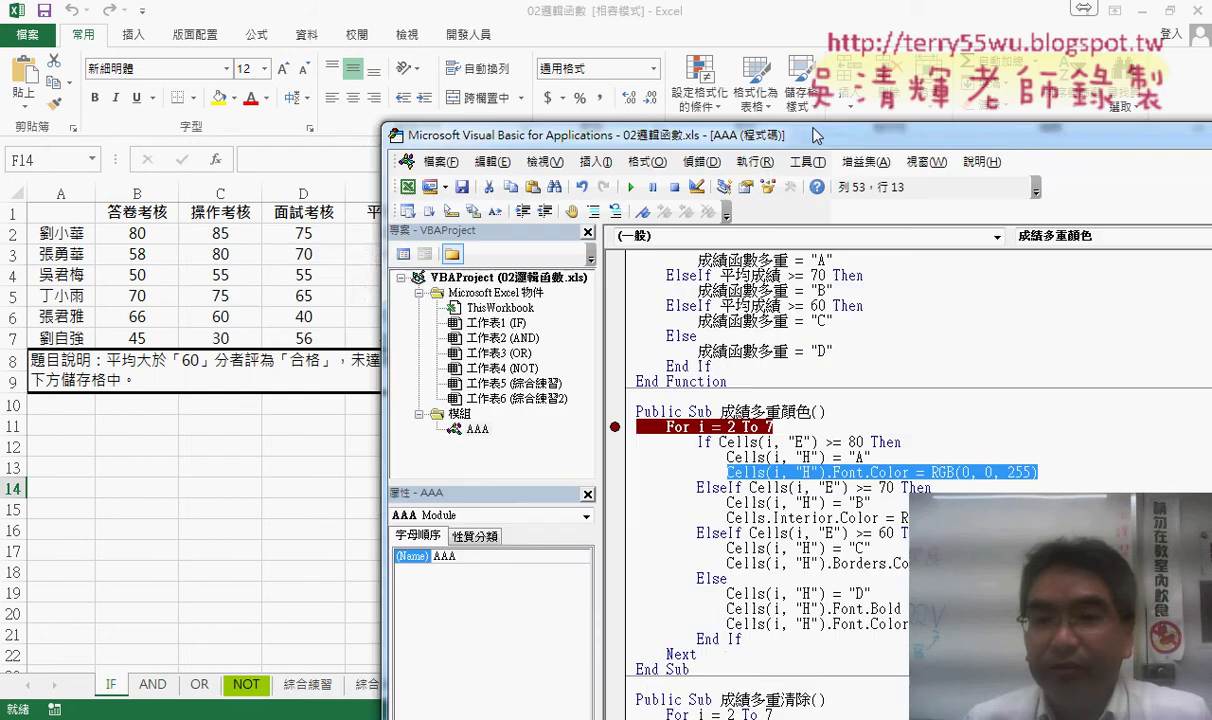
# Clear column H with 成績多重清除, then run 成績多重顏色 up to the breakpoint.
pyautogui.moveTo(550, 160)
pyautogui.mouseDown()
pyautogui.moveTo(920, 88)
pyautogui.moveTo(1060, 130)
pyautogui.mouseUp()
pyautogui.click(628, 462)
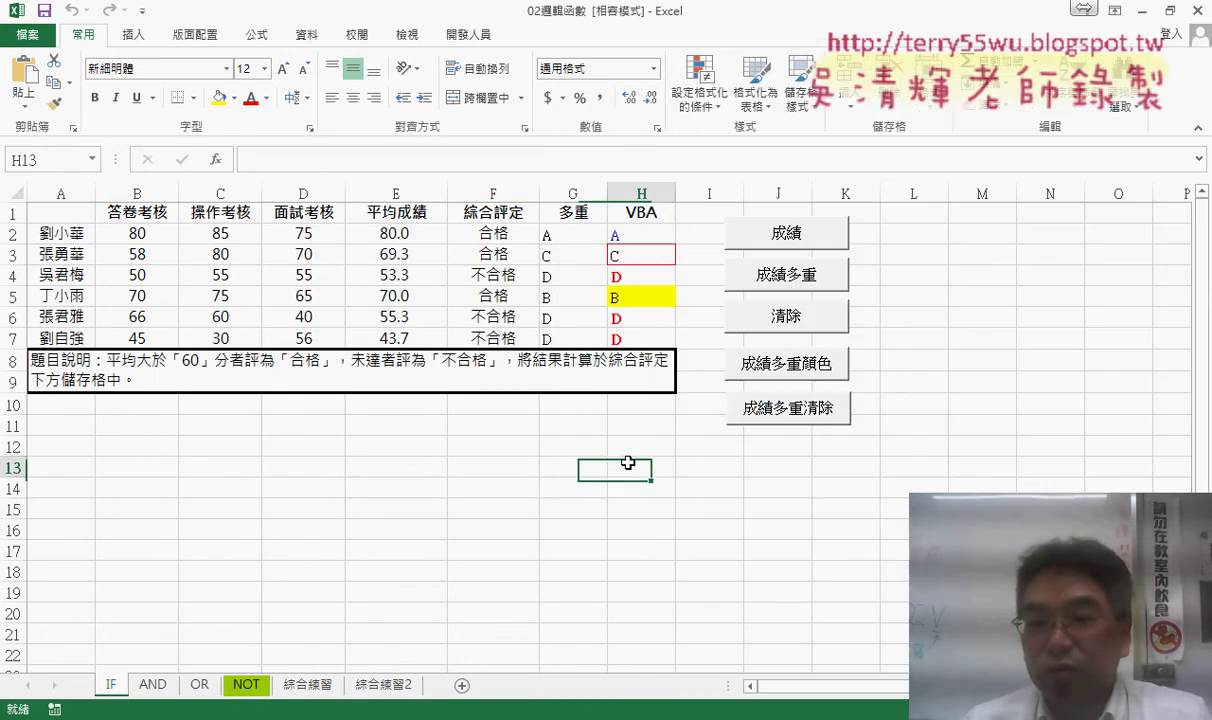
pyautogui.click(787, 407)
pyautogui.click(787, 363)
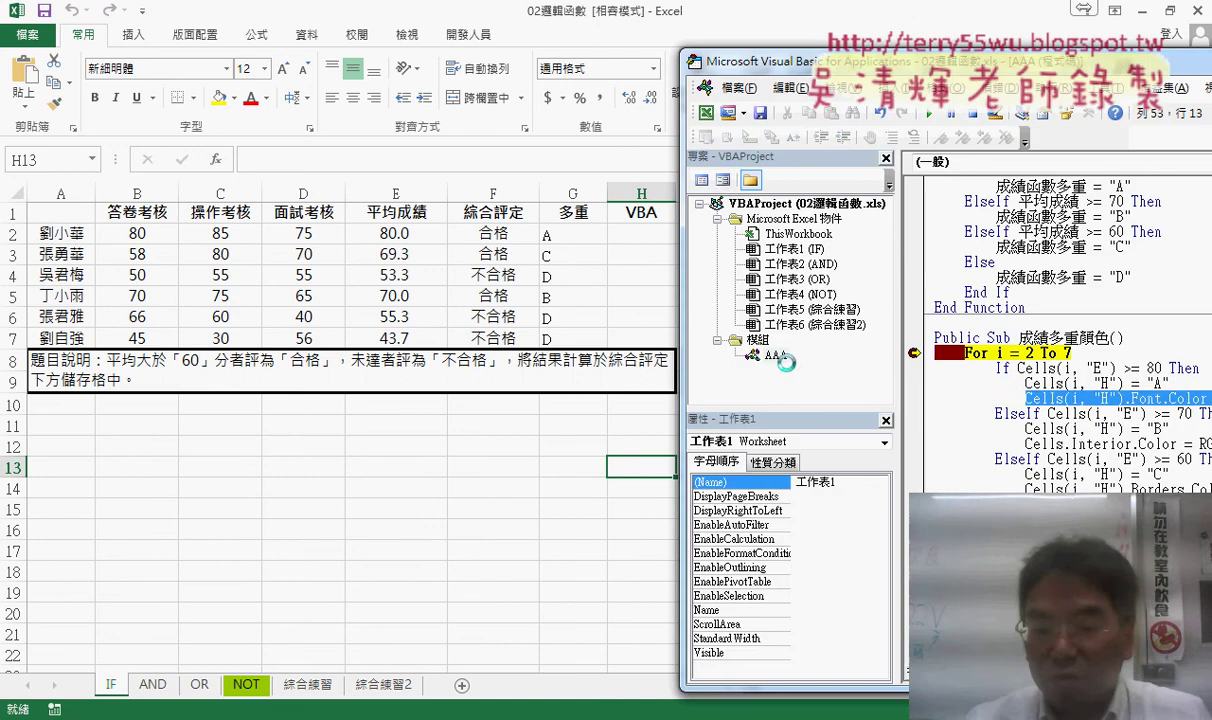
# Step through rows 2 and 3, writing a blue A into H2 and C into H3.
pyautogui.press('F8')
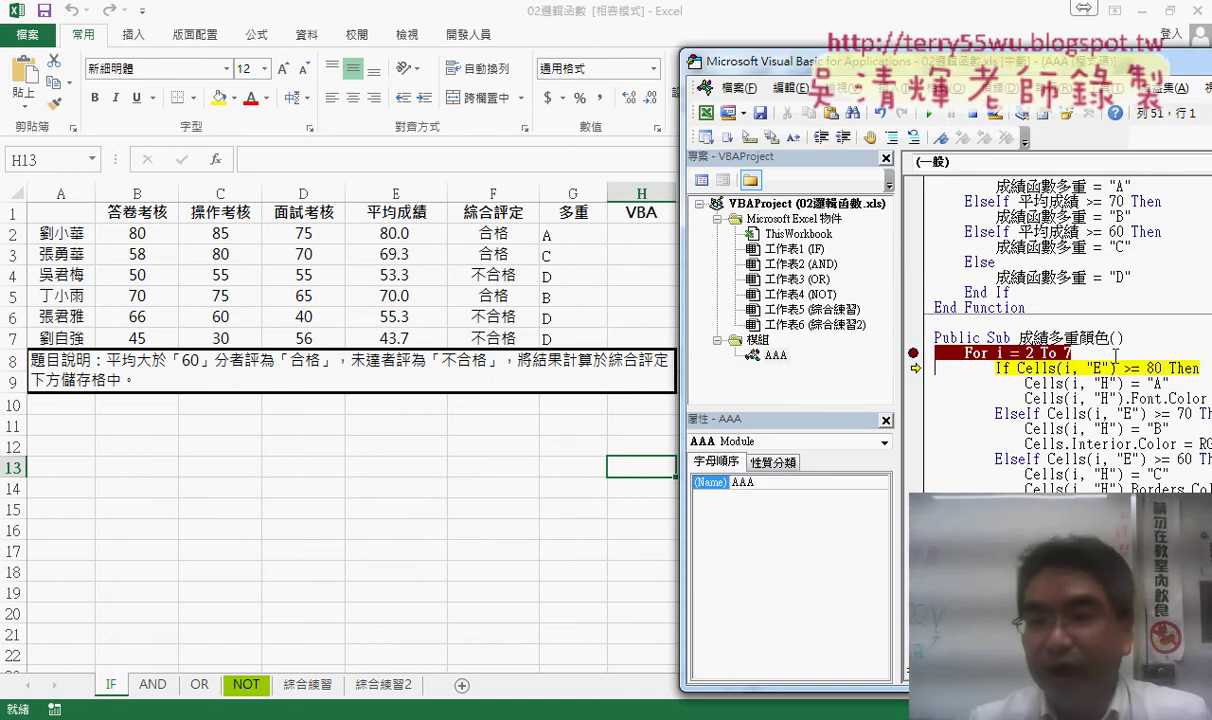
pyautogui.press('F8')
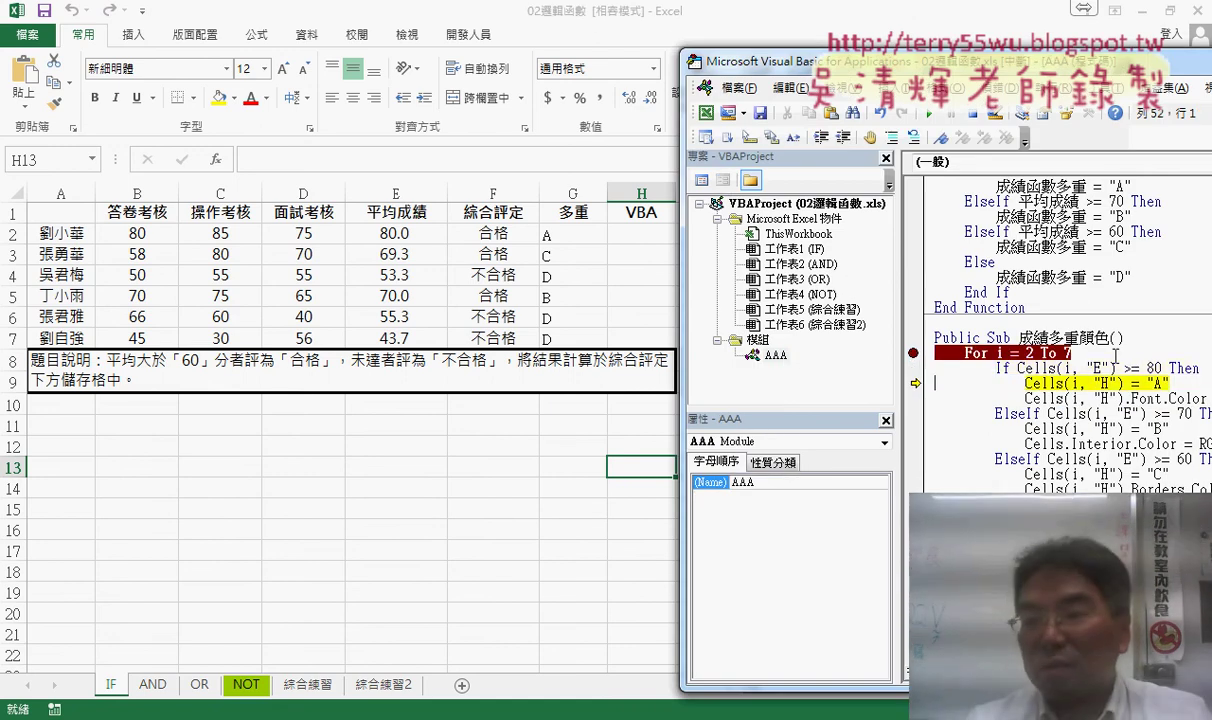
pyautogui.press('F8')
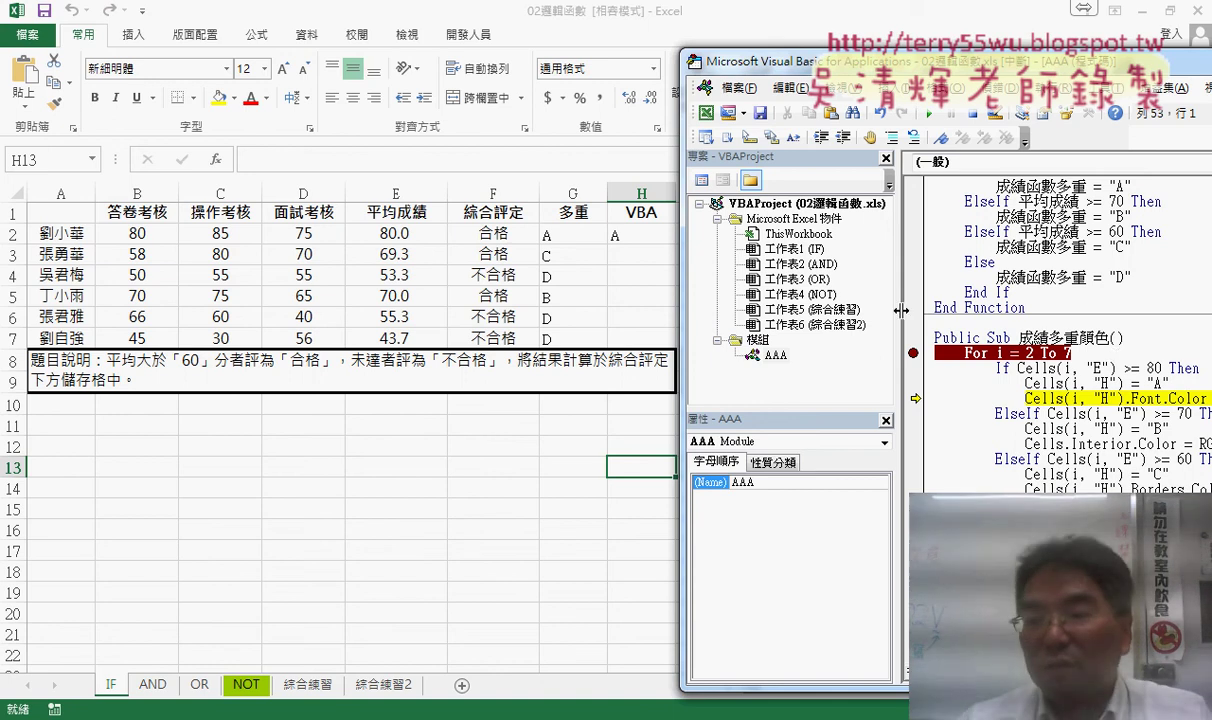
pyautogui.moveTo(901, 311); pyautogui.dragTo(759, 308)
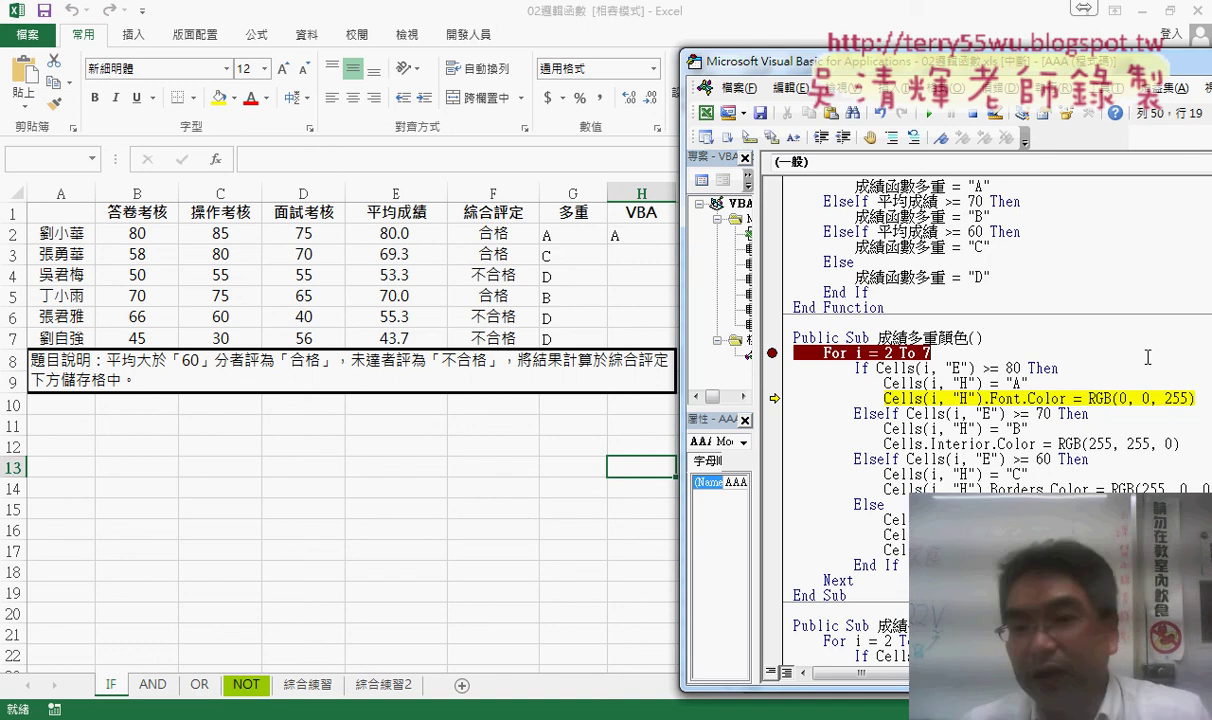
pyautogui.press('F8')
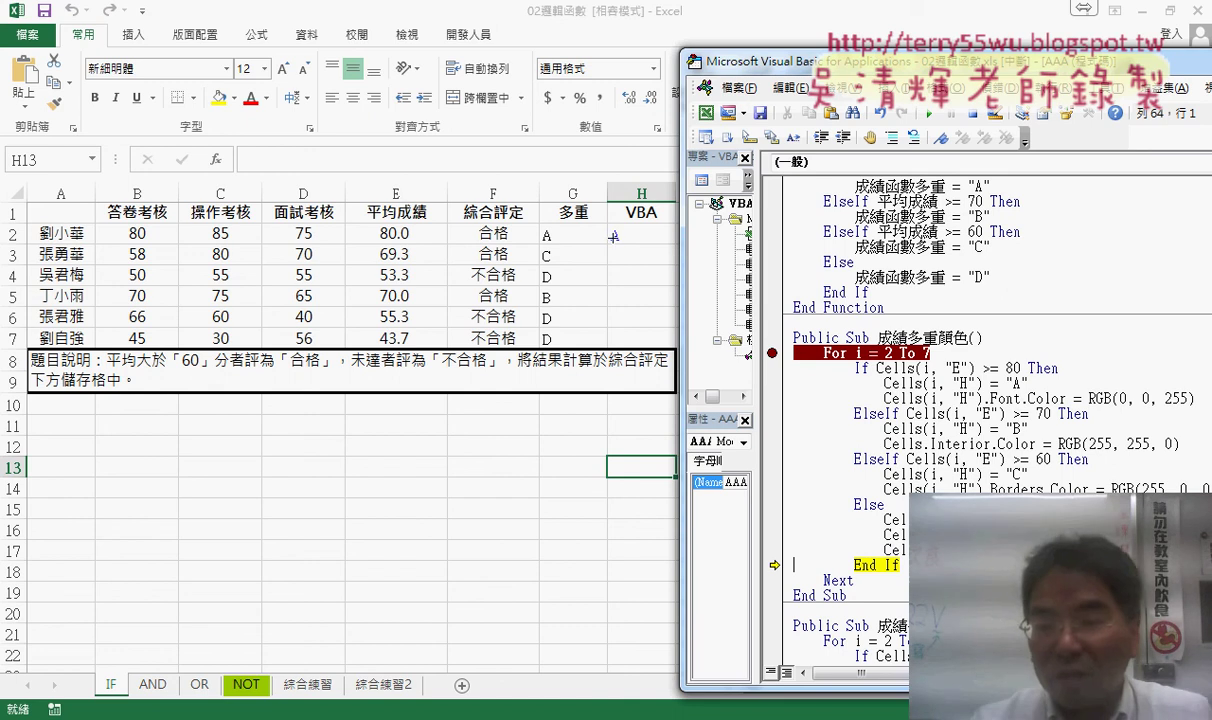
pyautogui.press('F8')
pyautogui.press('F8')
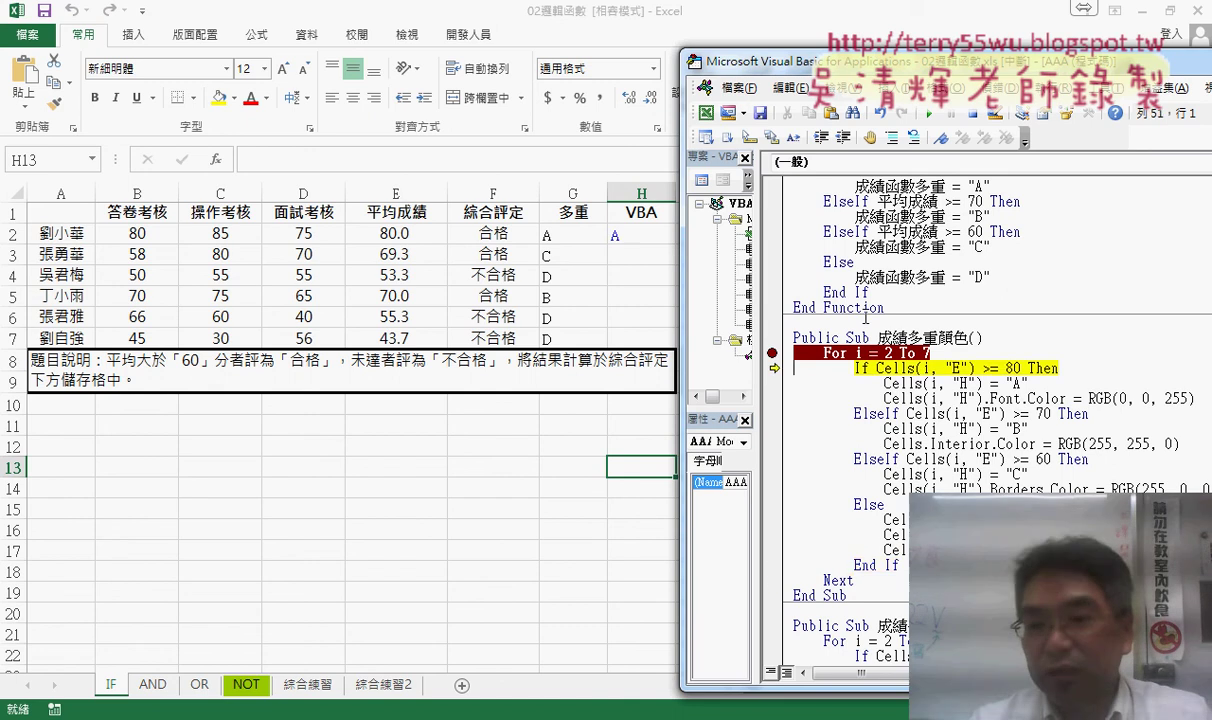
pyautogui.press('F8')
pyautogui.press('F8')
pyautogui.press('F8')
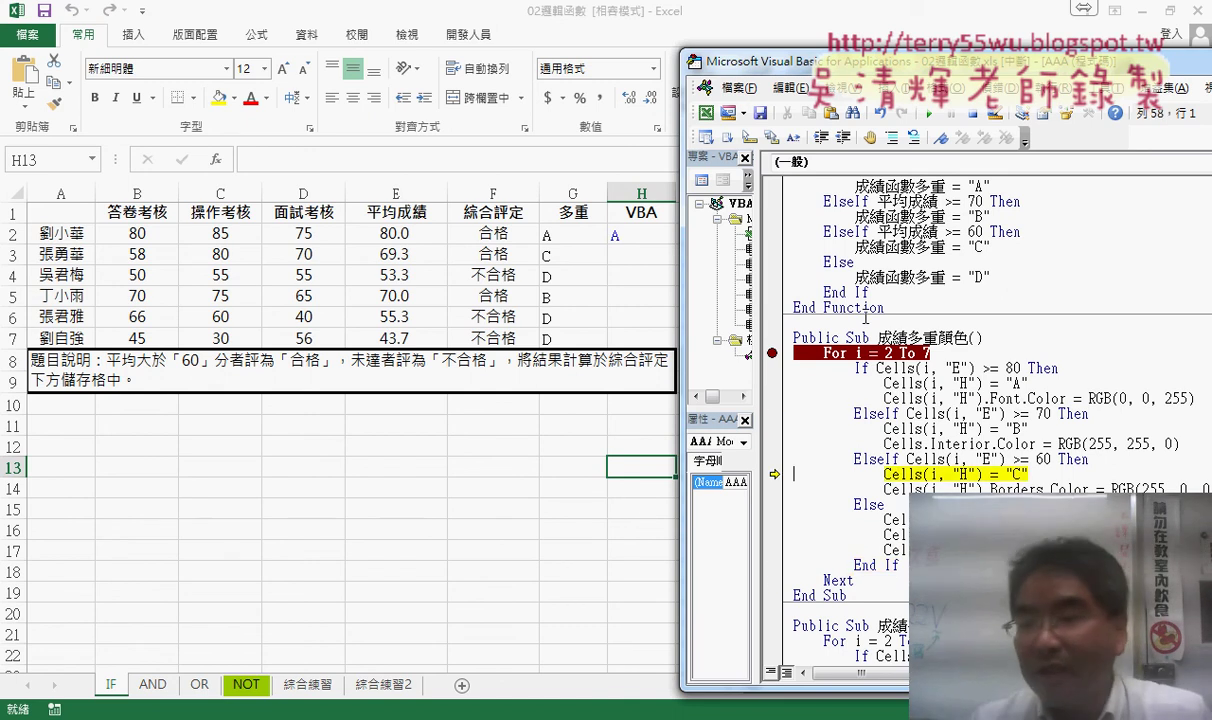
pyautogui.press('F8')
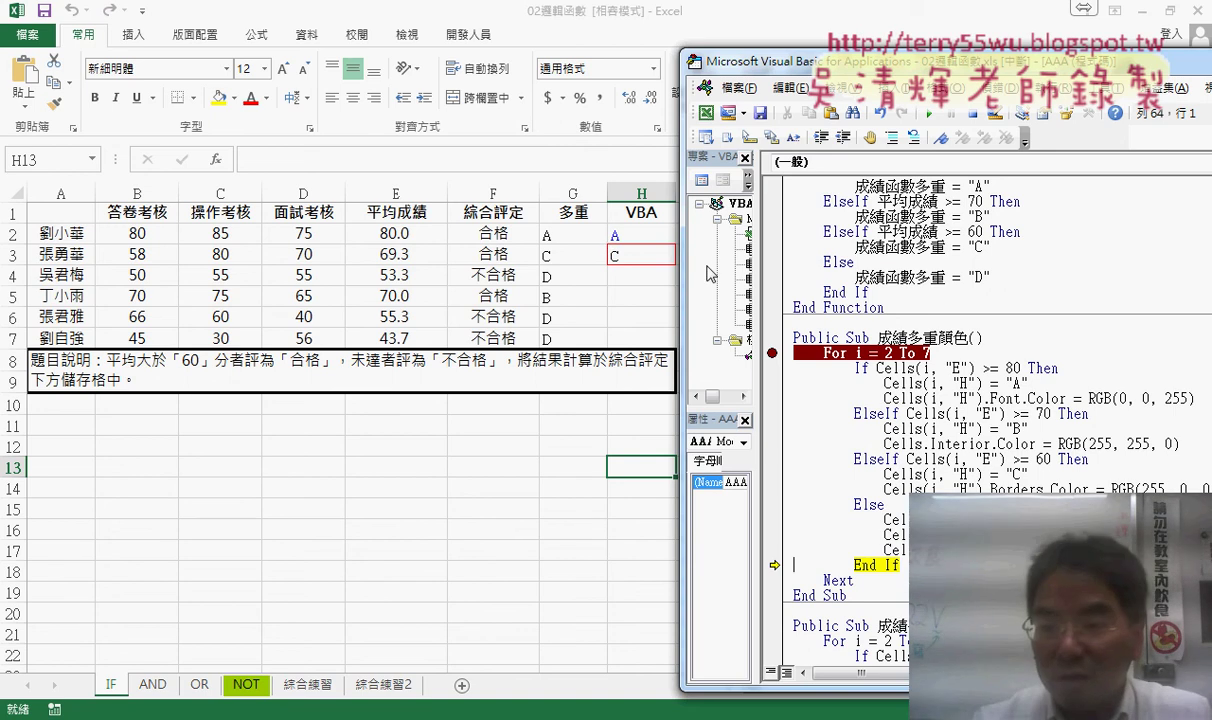
# Step through rows 4 and 5, writing a bold red D in H4, B in H5, and the yellow fill.
pyautogui.press('F8')
pyautogui.press('F8')
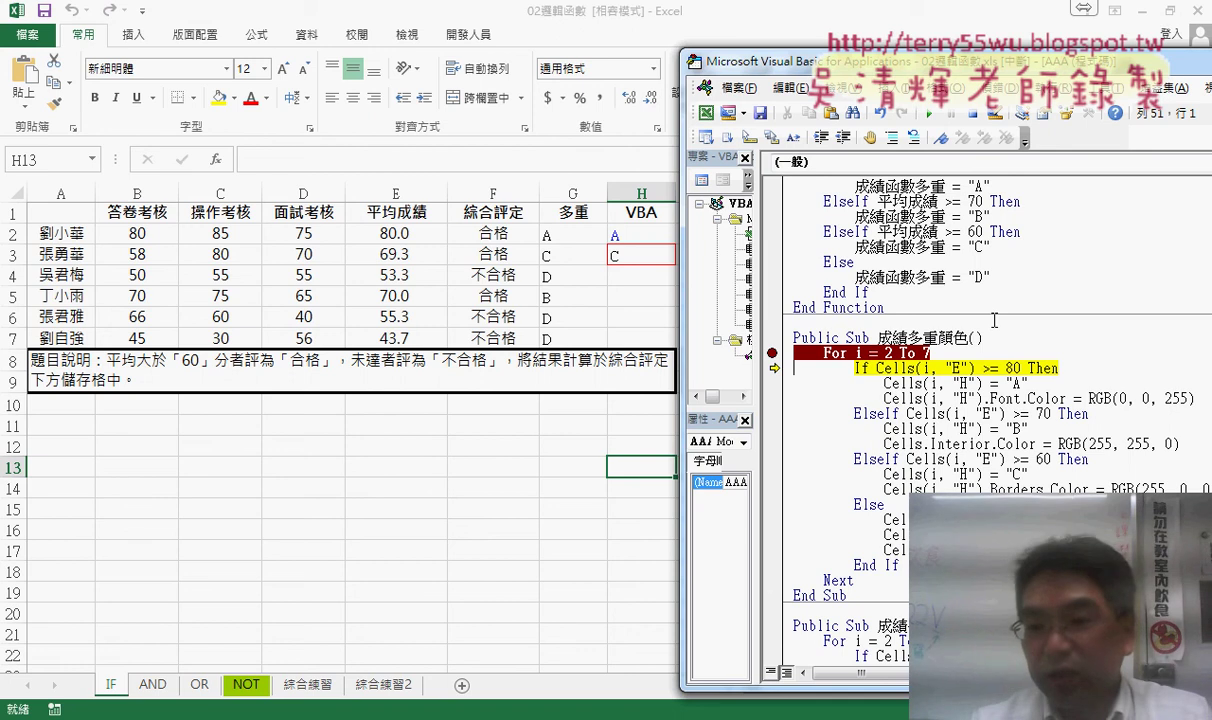
pyautogui.press('F8')
pyautogui.press('F8')
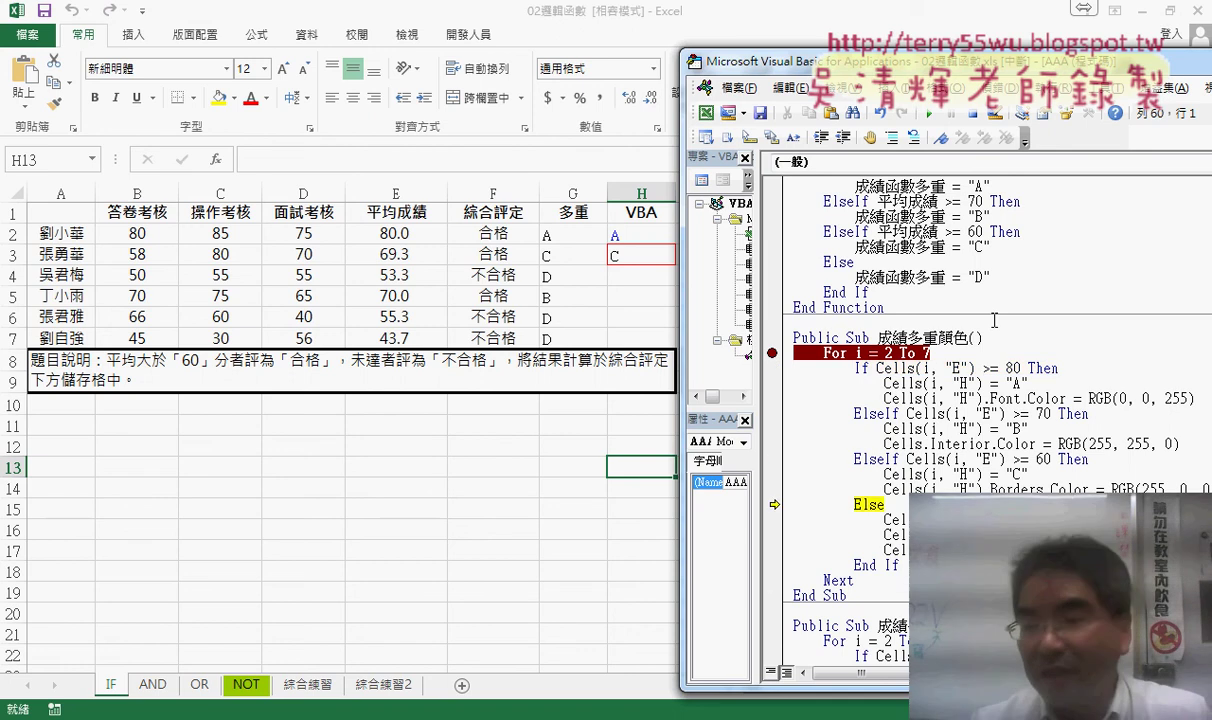
pyautogui.press('F8')
pyautogui.press('F8')
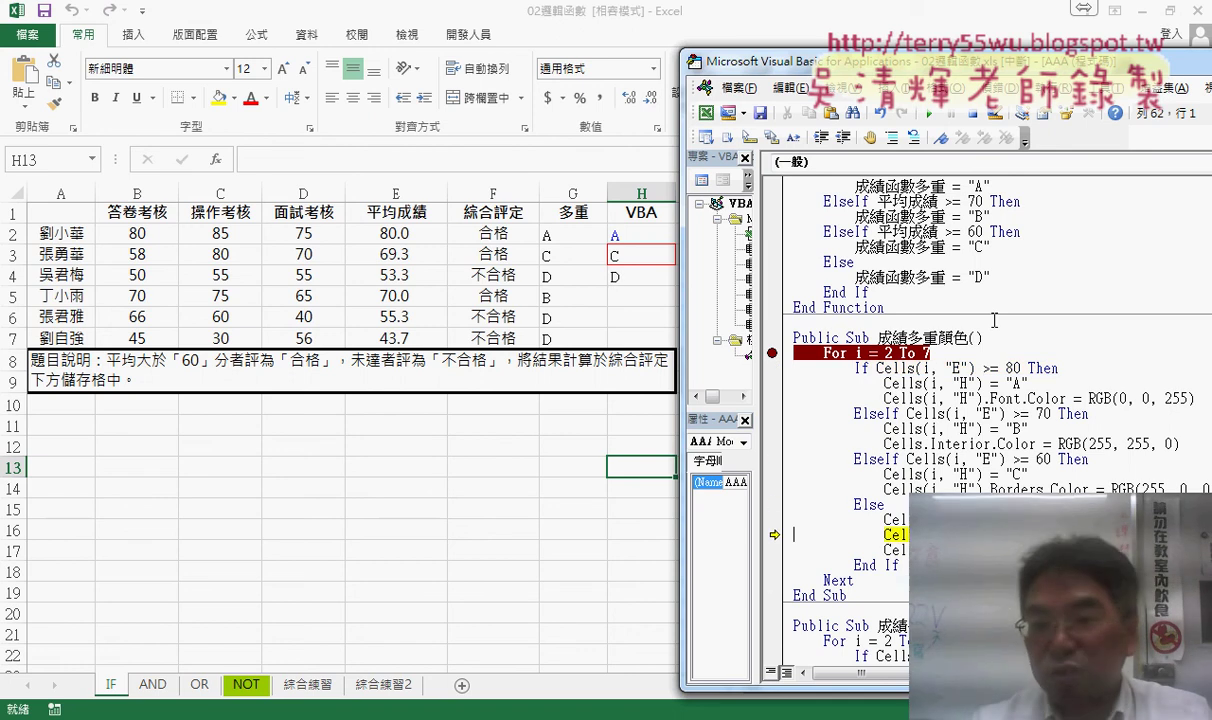
pyautogui.press('F8')
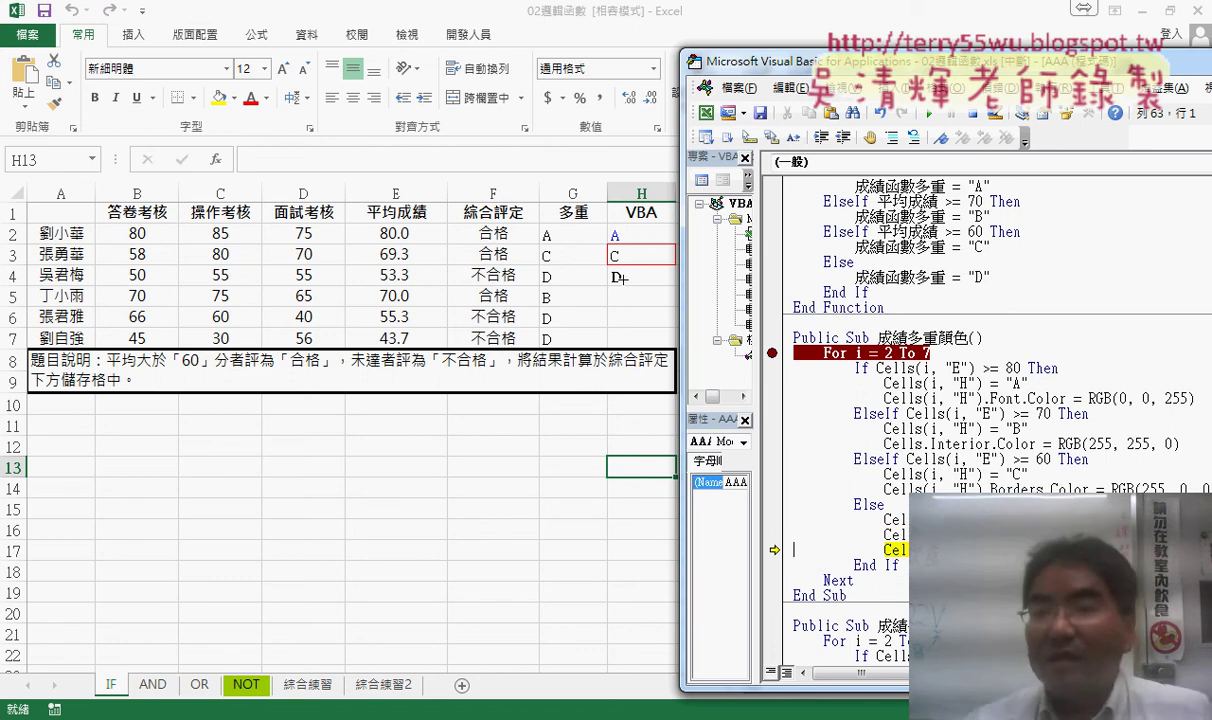
pyautogui.press('F8')
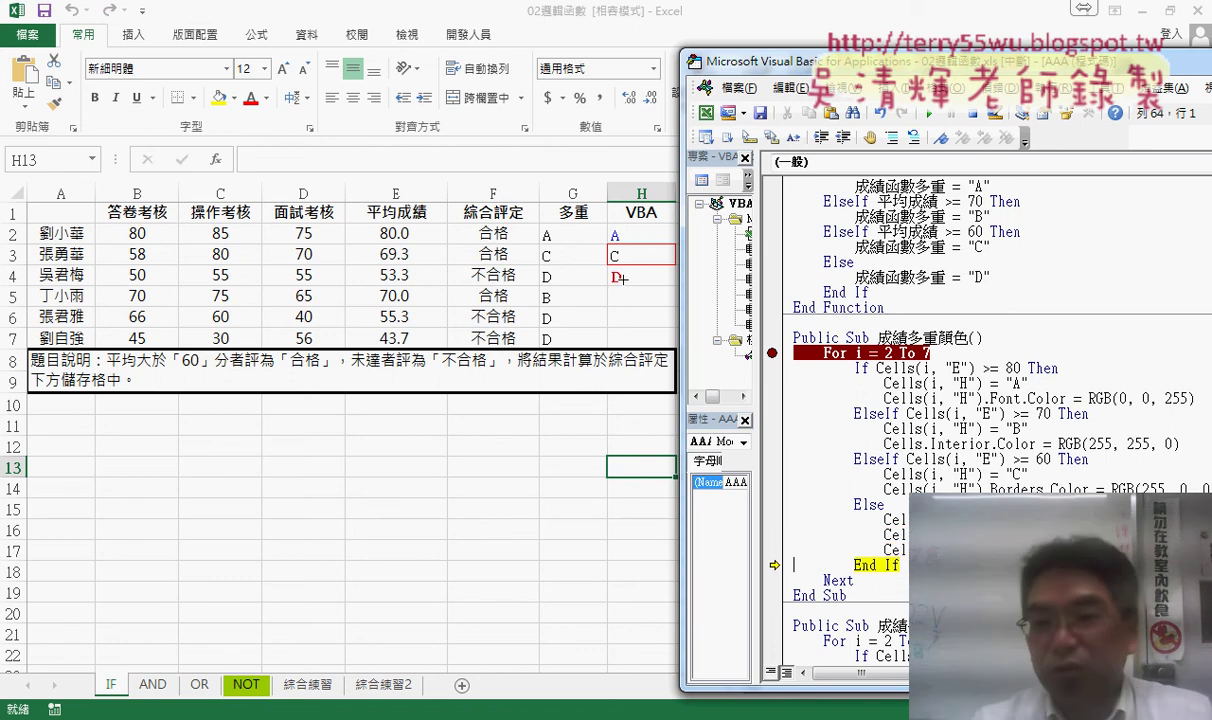
pyautogui.press('F8')
pyautogui.press('F8')
pyautogui.press('F8')
pyautogui.press('F8')
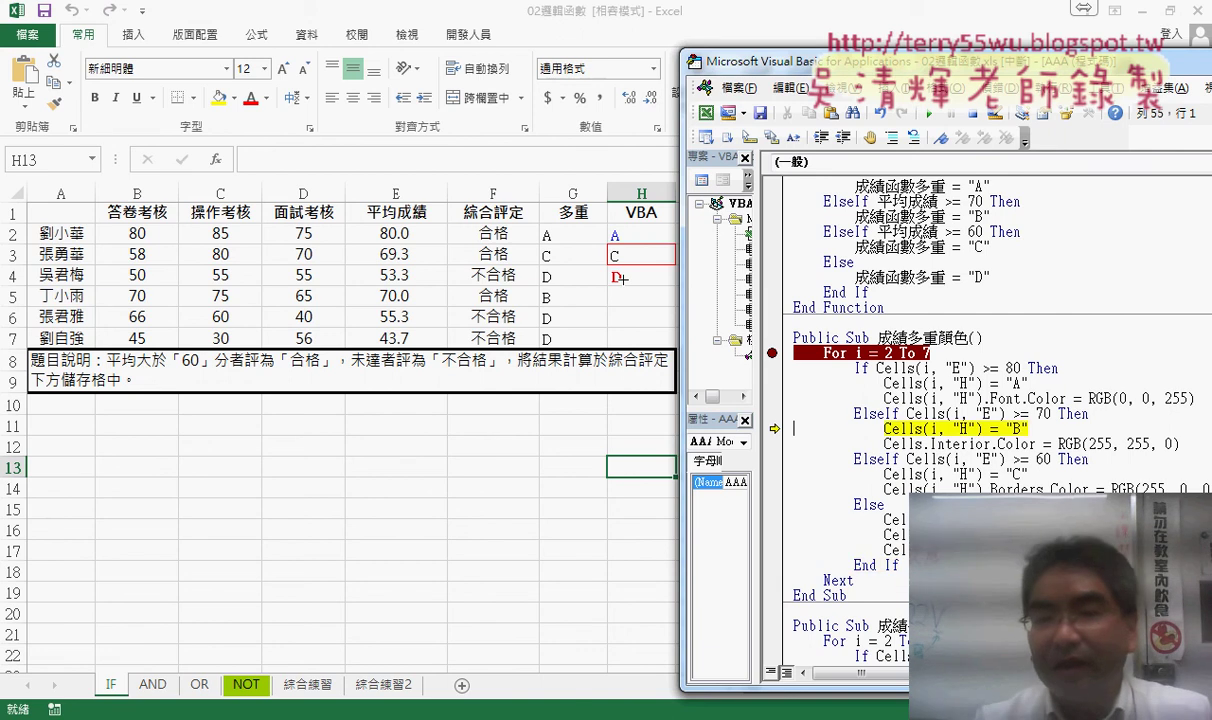
pyautogui.press('F8')
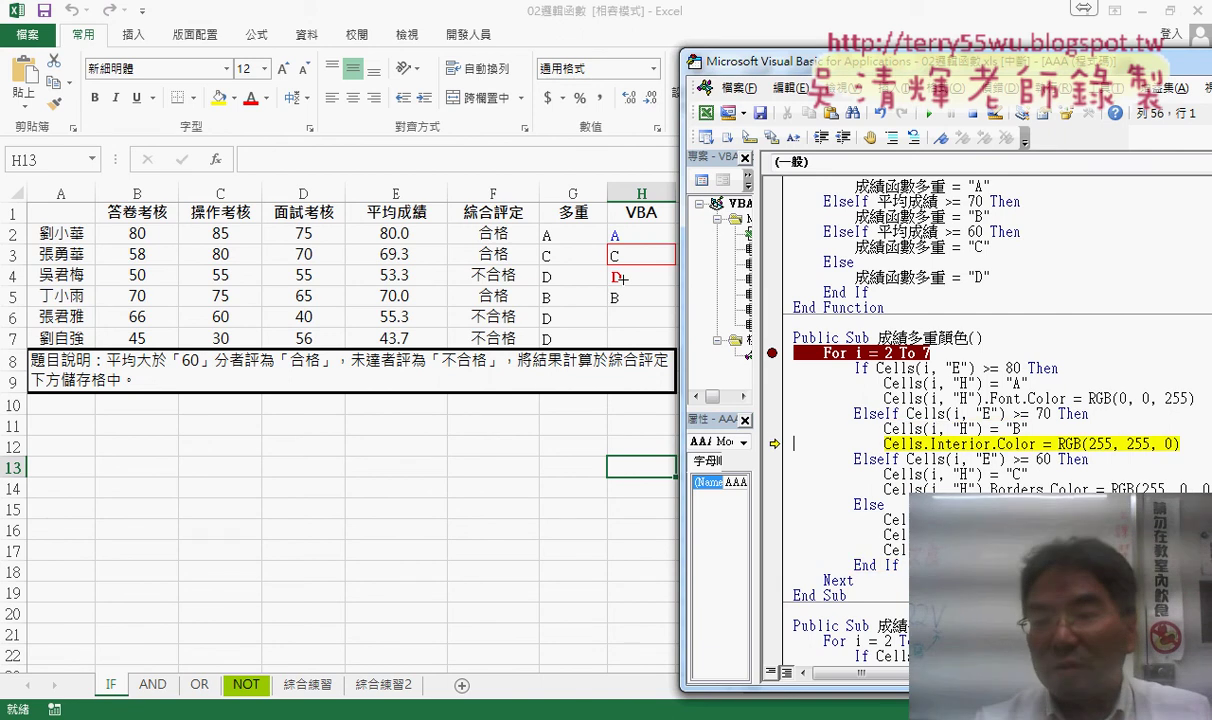
pyautogui.press('F8')
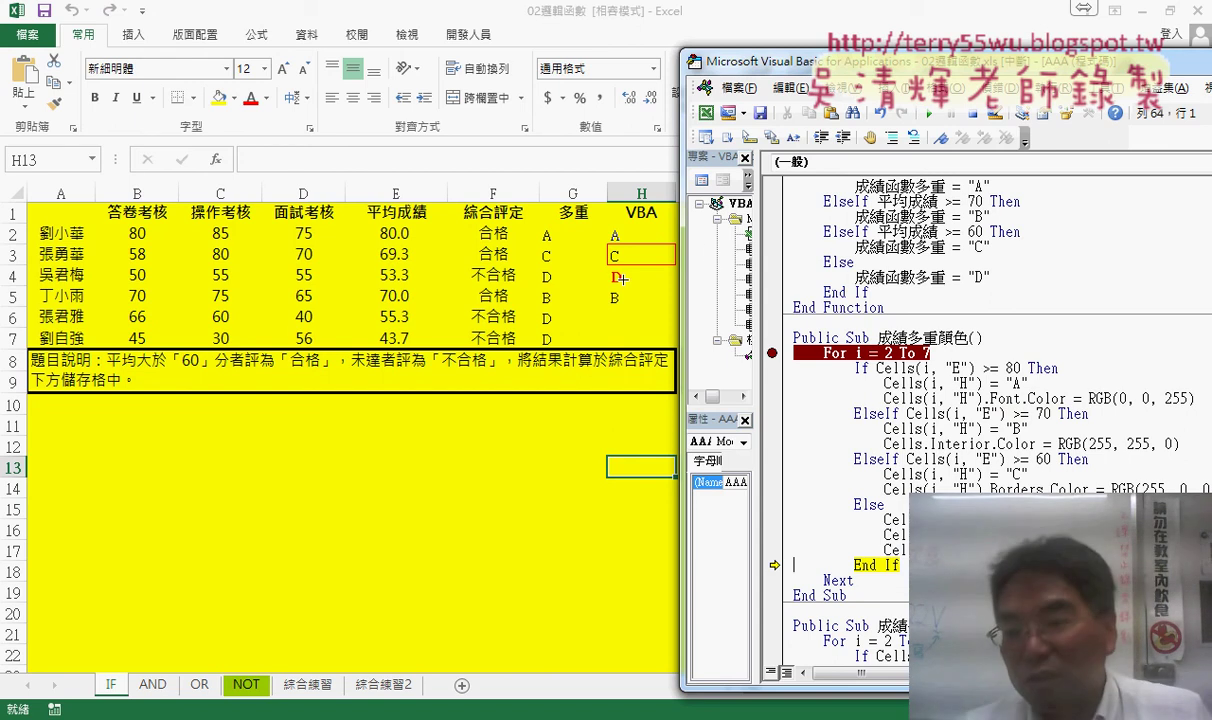
# Change the fill line to Cells(i, "H").Interior.Color and move execution back to the B line.
pyautogui.click(921, 444)
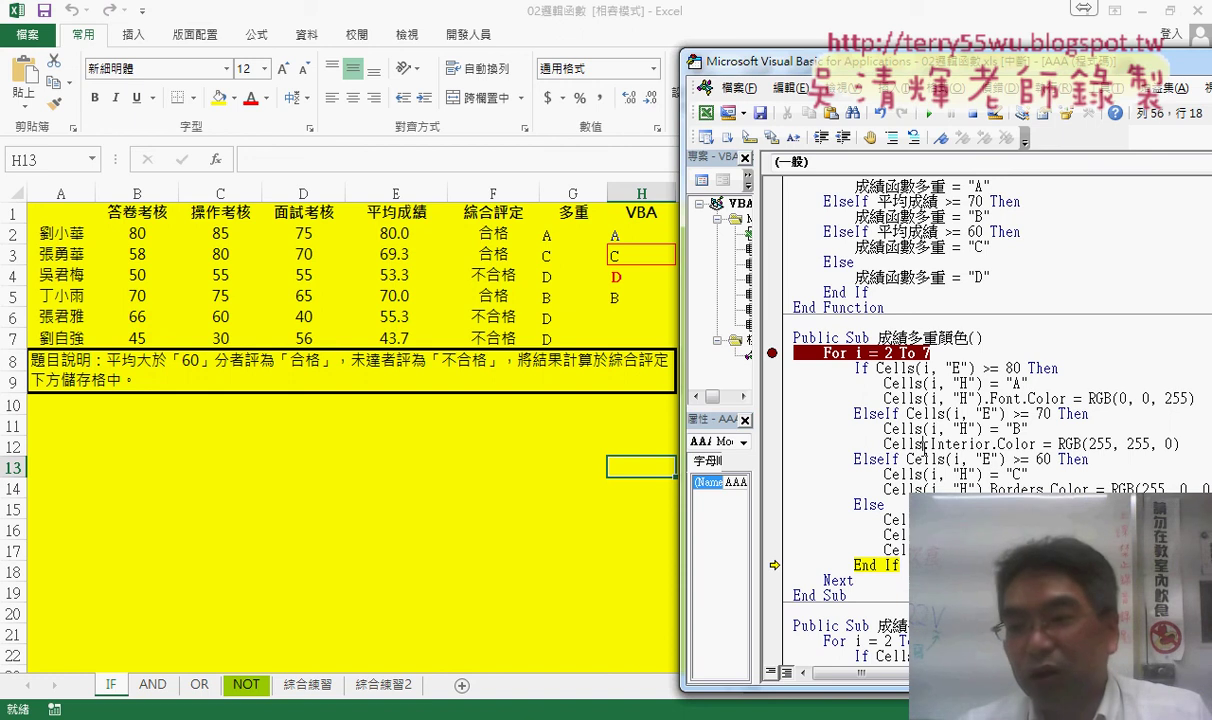
pyautogui.moveTo(982, 428); pyautogui.dragTo(922, 428)
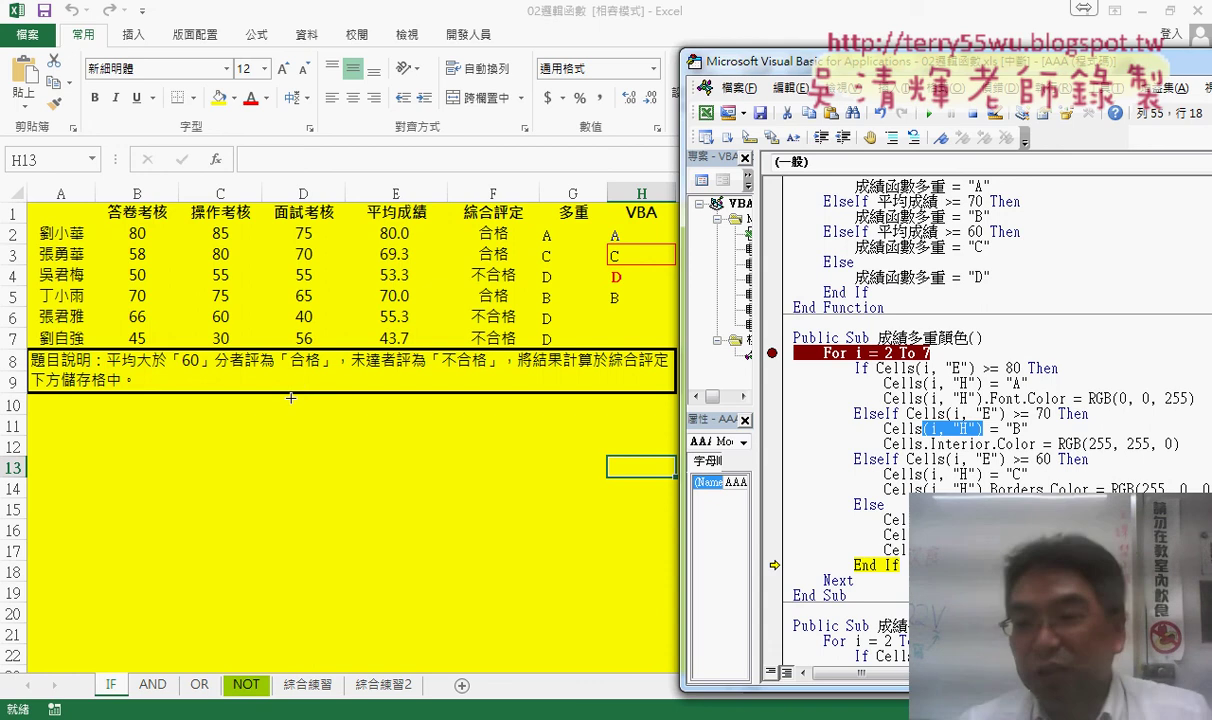
pyautogui.hotkey('ctrl', 'c')
pyautogui.click(923, 444)
pyautogui.hotkey('ctrl', 'v')
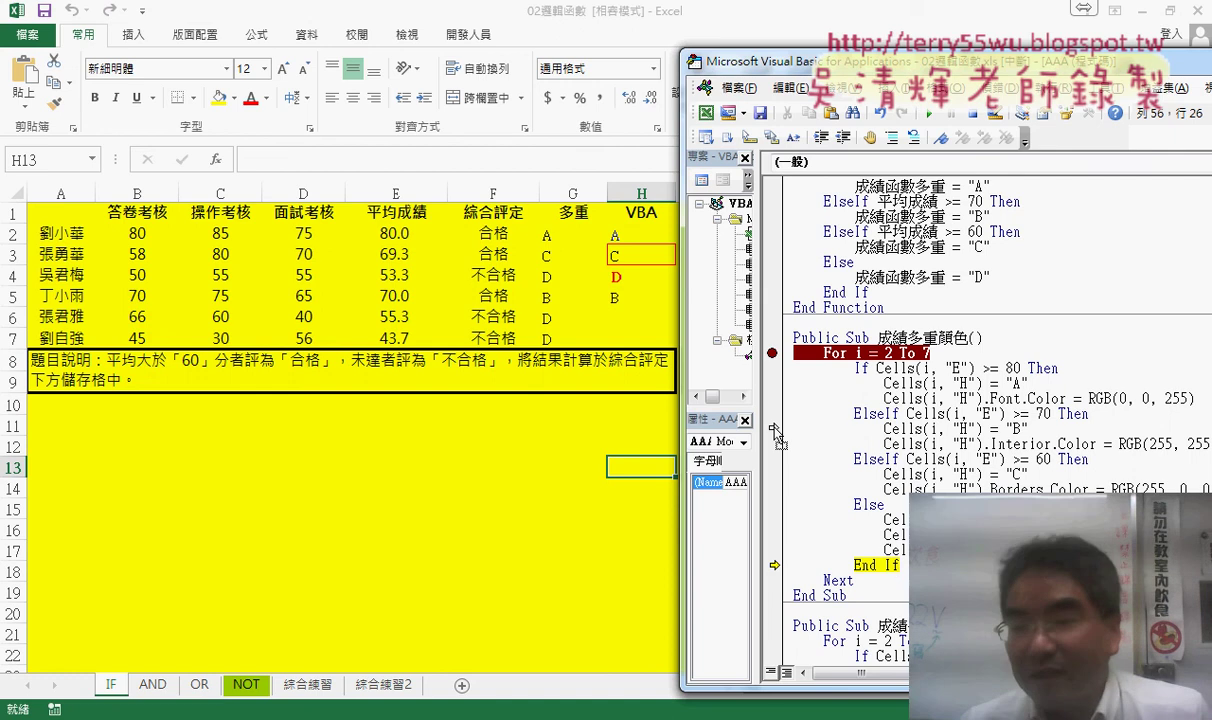
pyautogui.moveTo(776, 432); pyautogui.dragTo(775, 428)
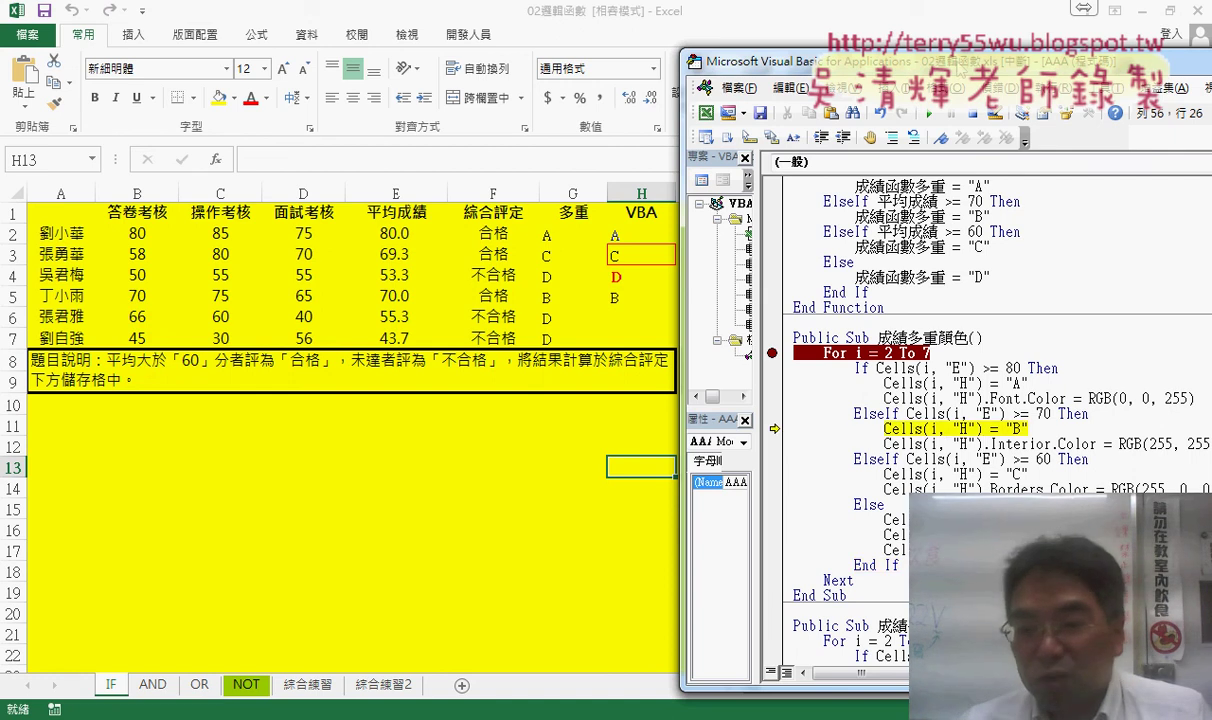
pyautogui.moveTo(895, 62); pyautogui.dragTo(765, 64)
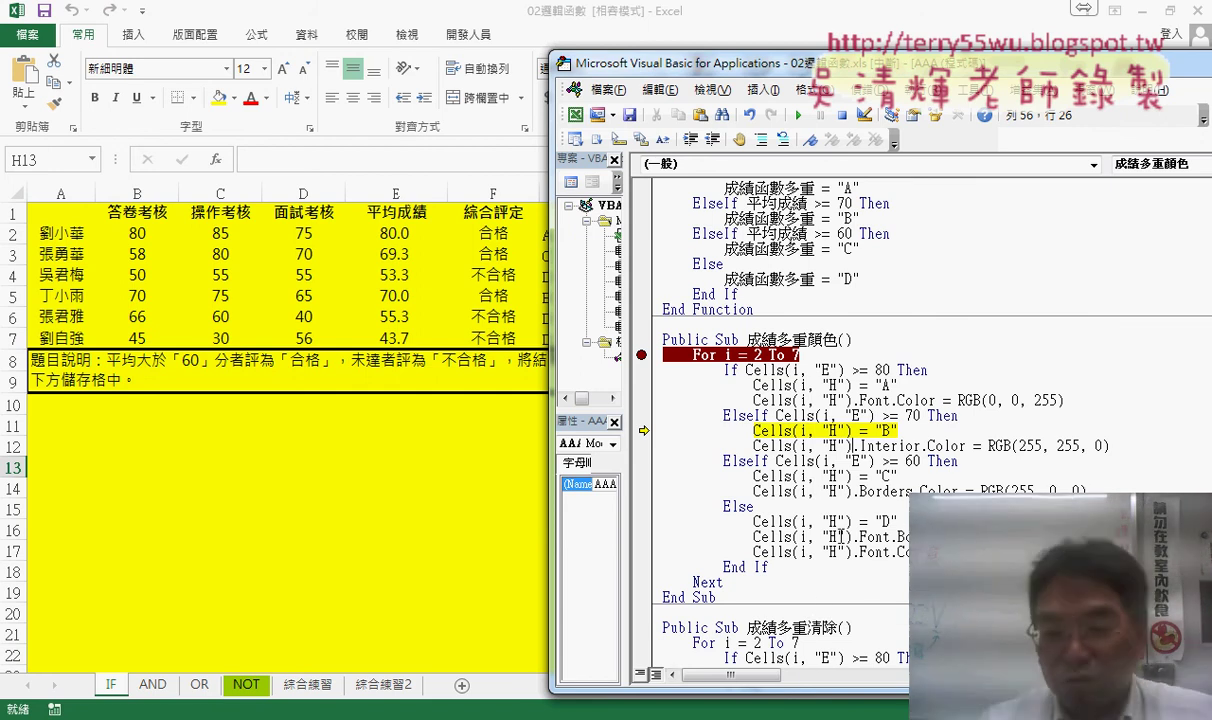
# Open the Immediate window and start the statement cells.Interior, looking up xlNone in the reference code.
pyautogui.hotkey('ctrl', 'g')
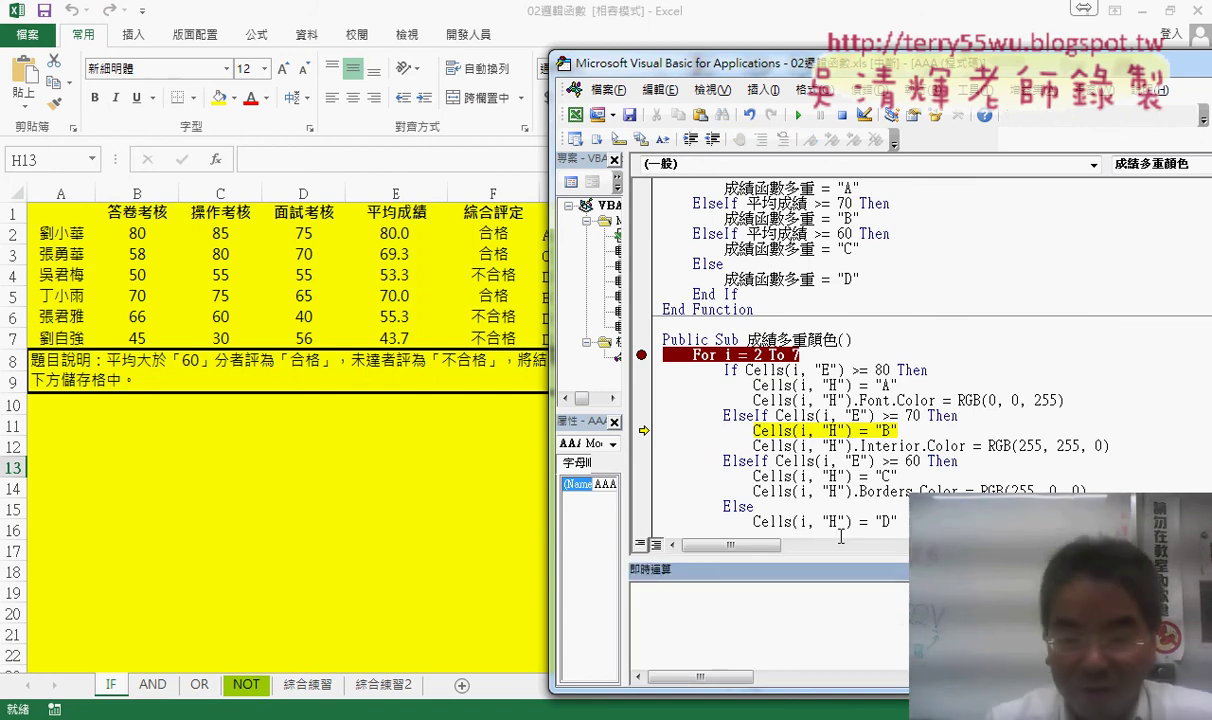
pyautogui.write('cel')
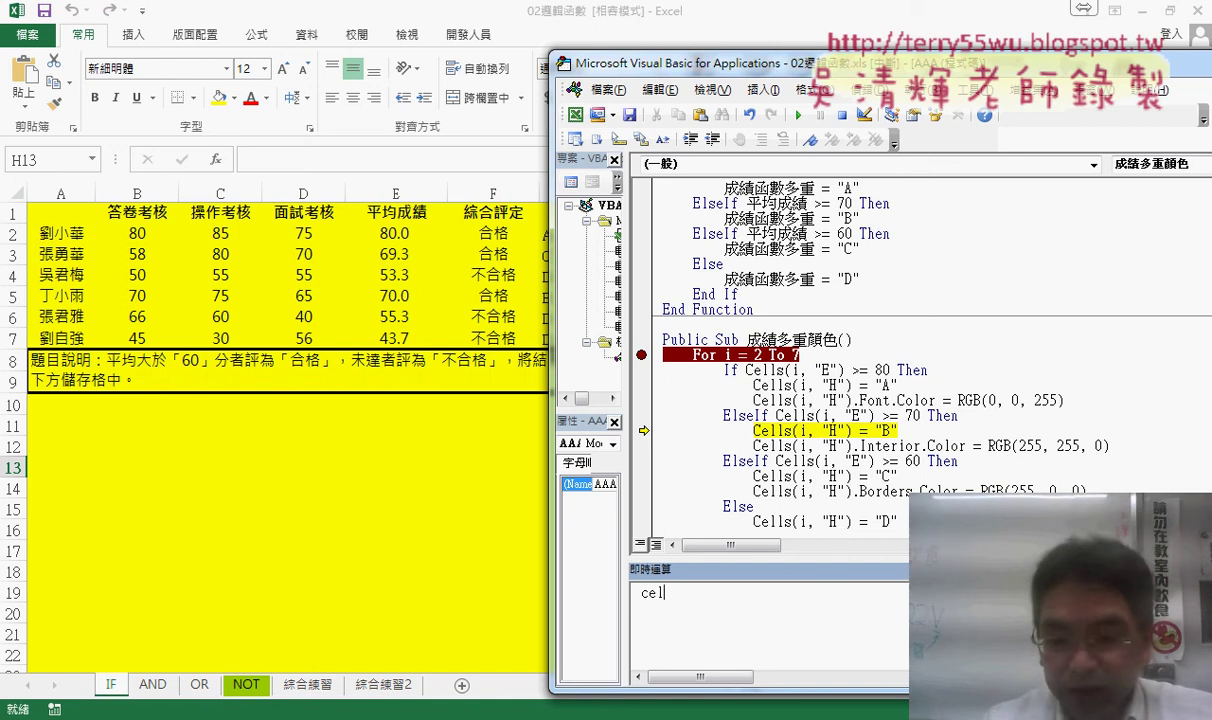
pyautogui.write('ls.')
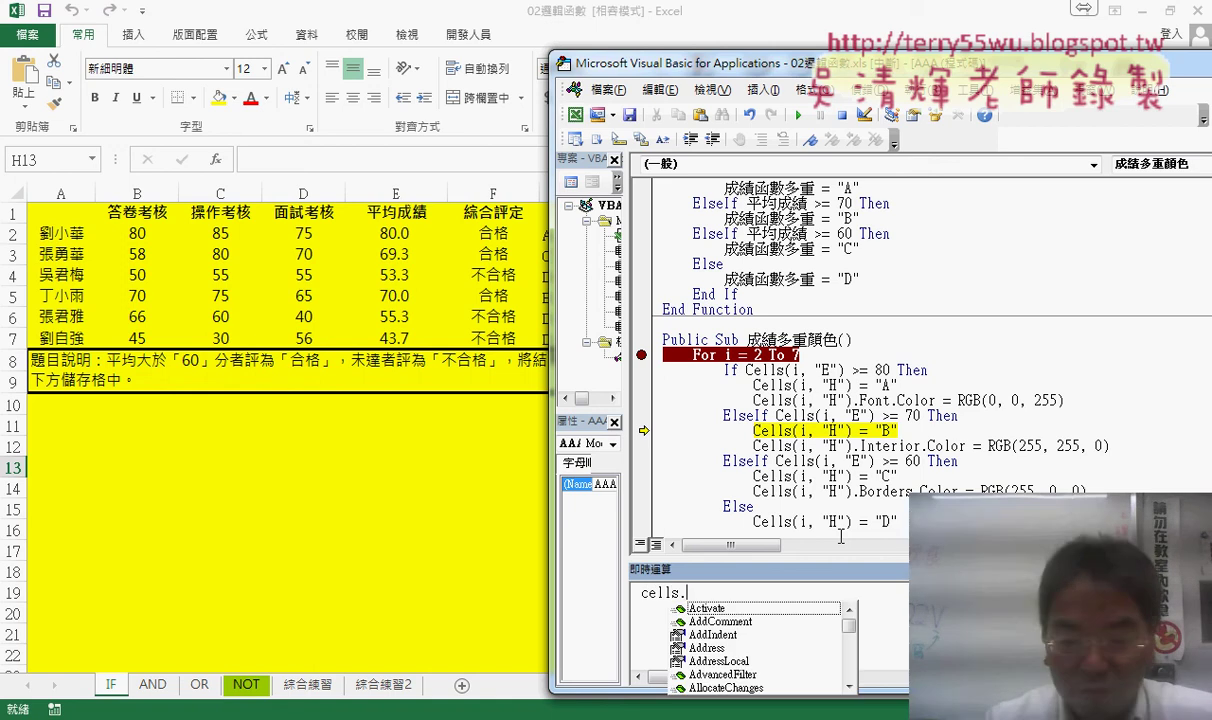
pyautogui.write('i')
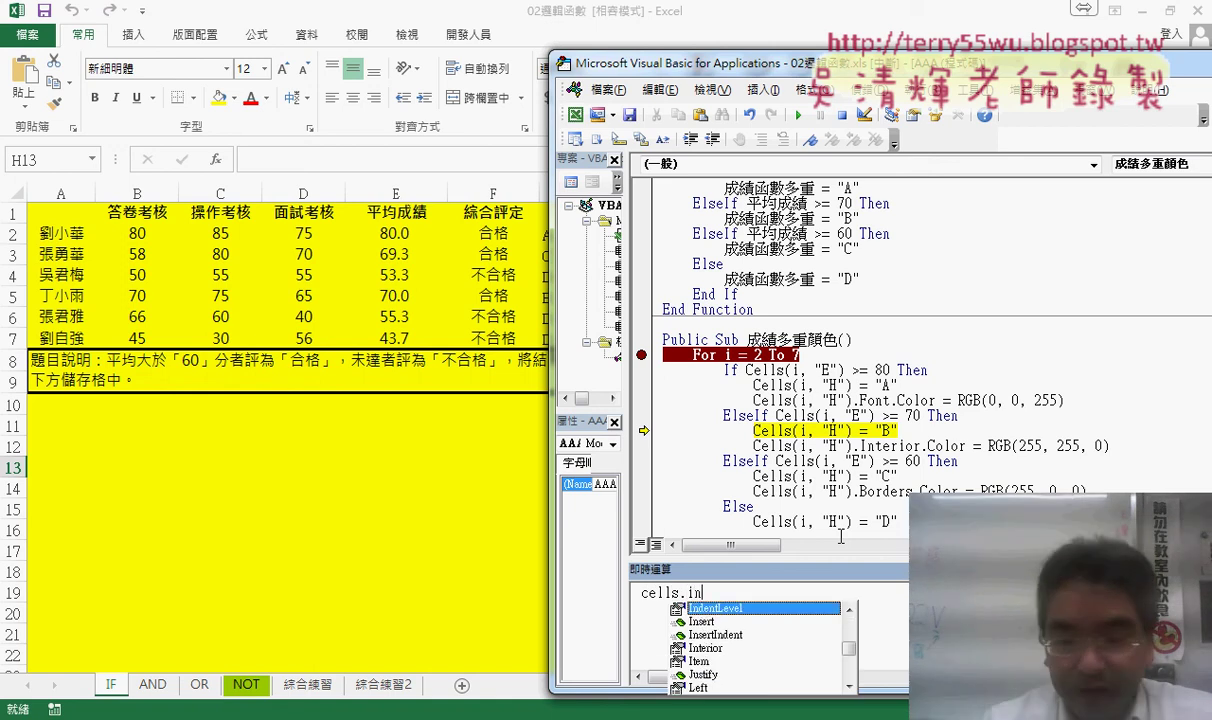
pyautogui.write('n')
pyautogui.press('Tab')
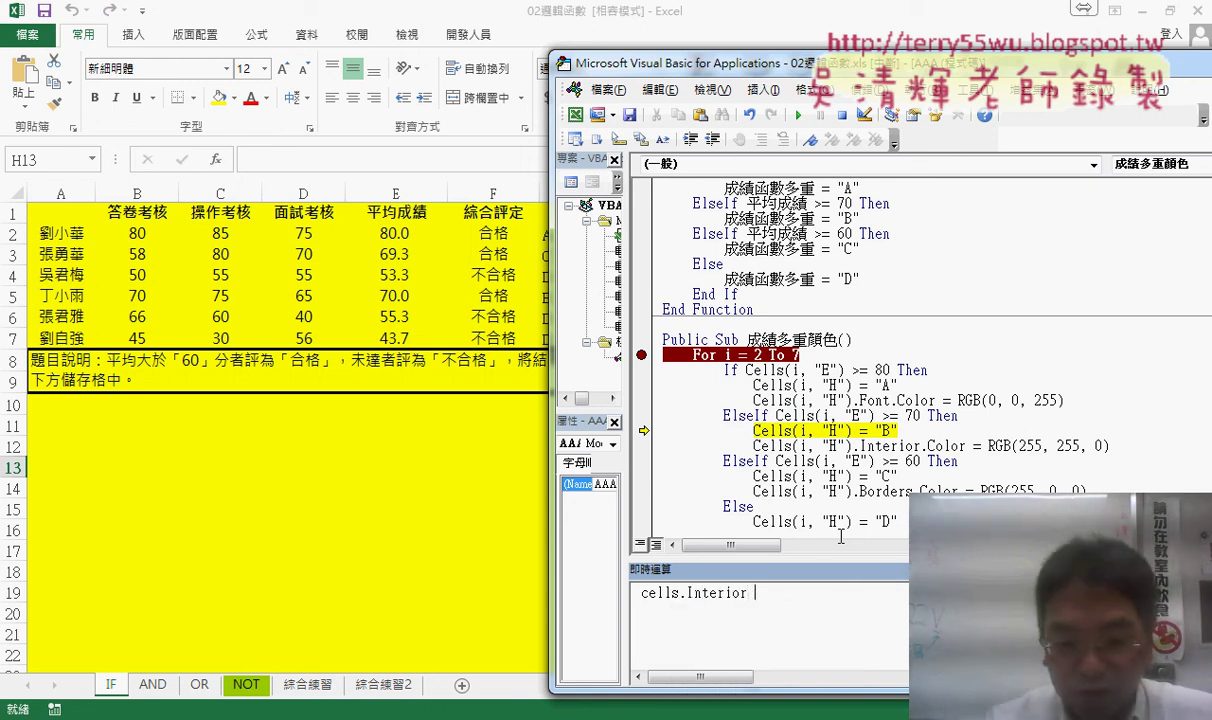
pyautogui.write('.c')
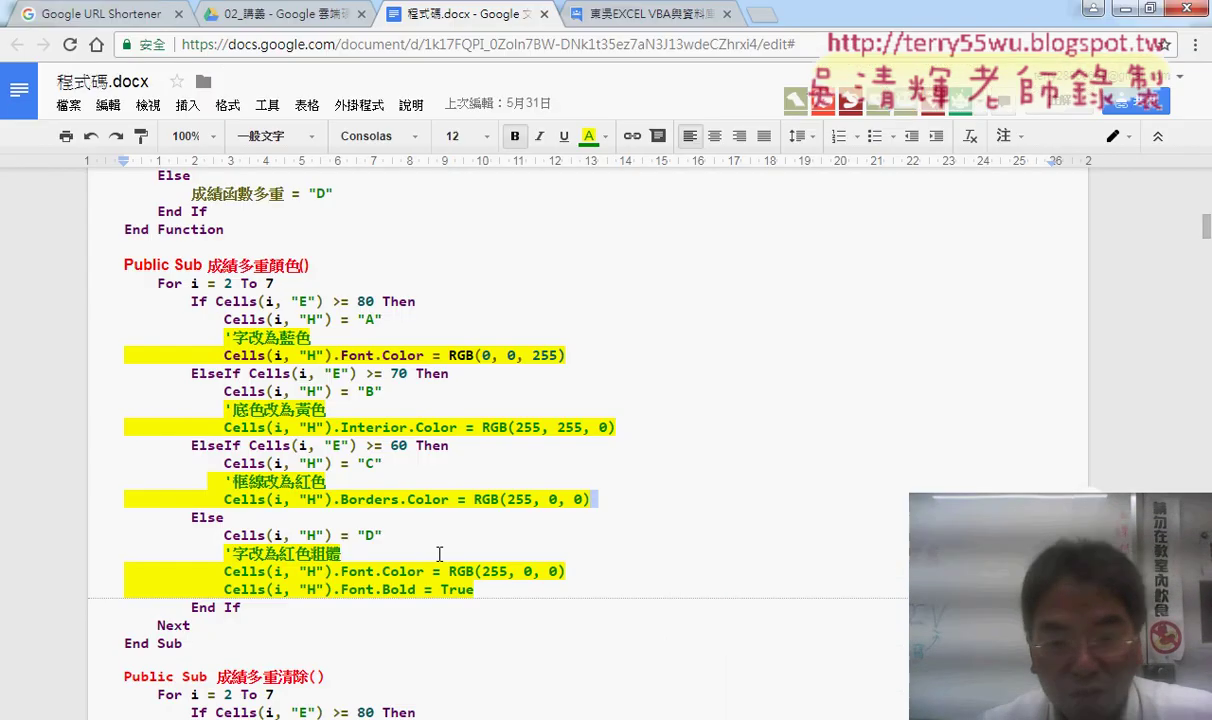
pyautogui.scroll(-5, 439, 553)
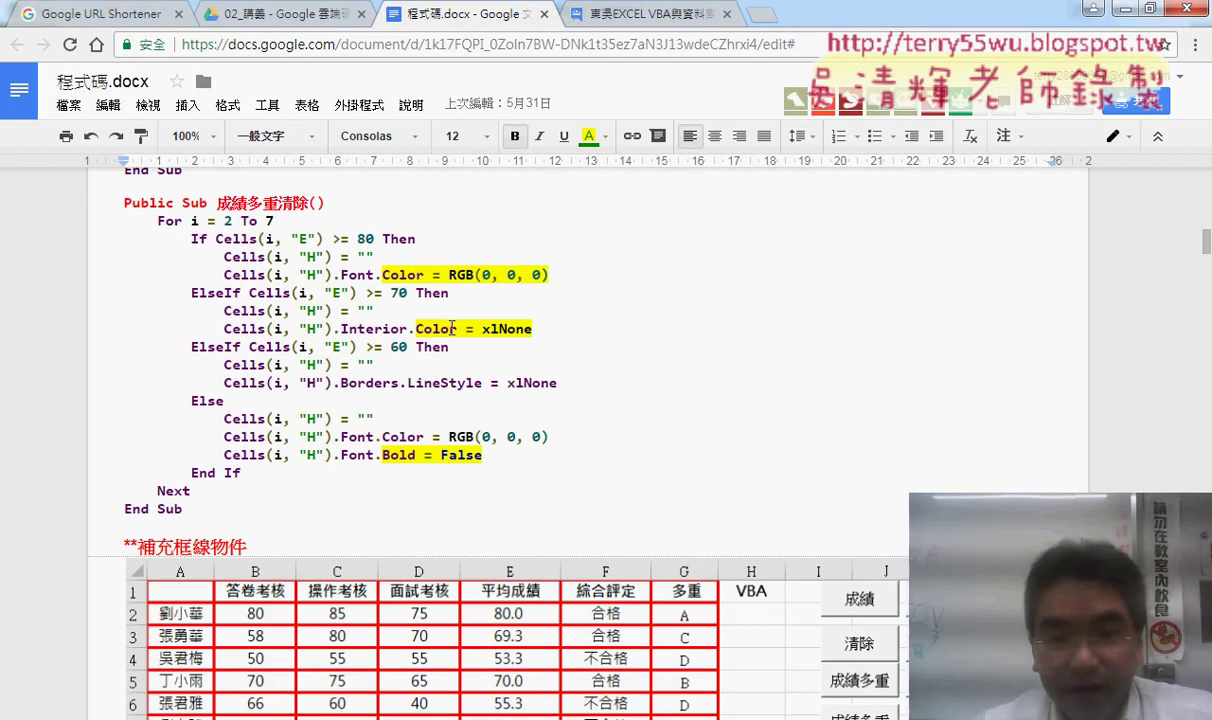
pyautogui.doubleClick(483, 330)
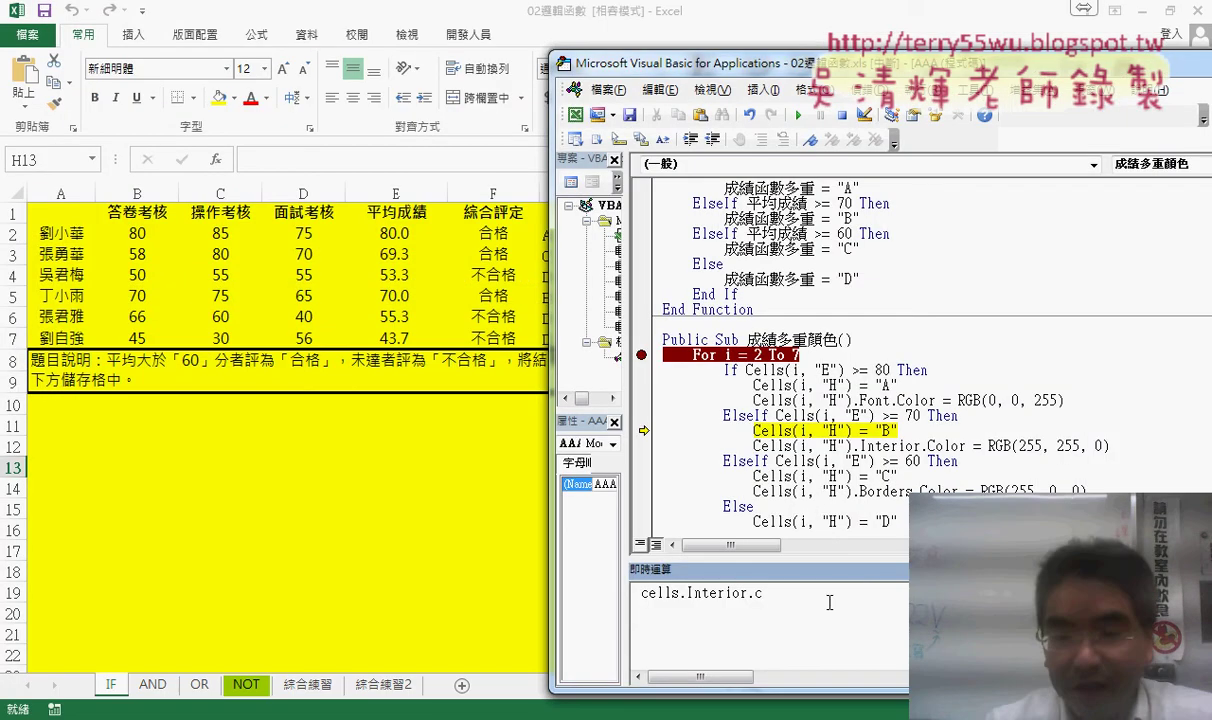
# Complete and run cells.Interior.Color = xlNone to clear every cell's yellow fill.
pyautogui.press('BackSpace')
pyautogui.press('BackSpace')
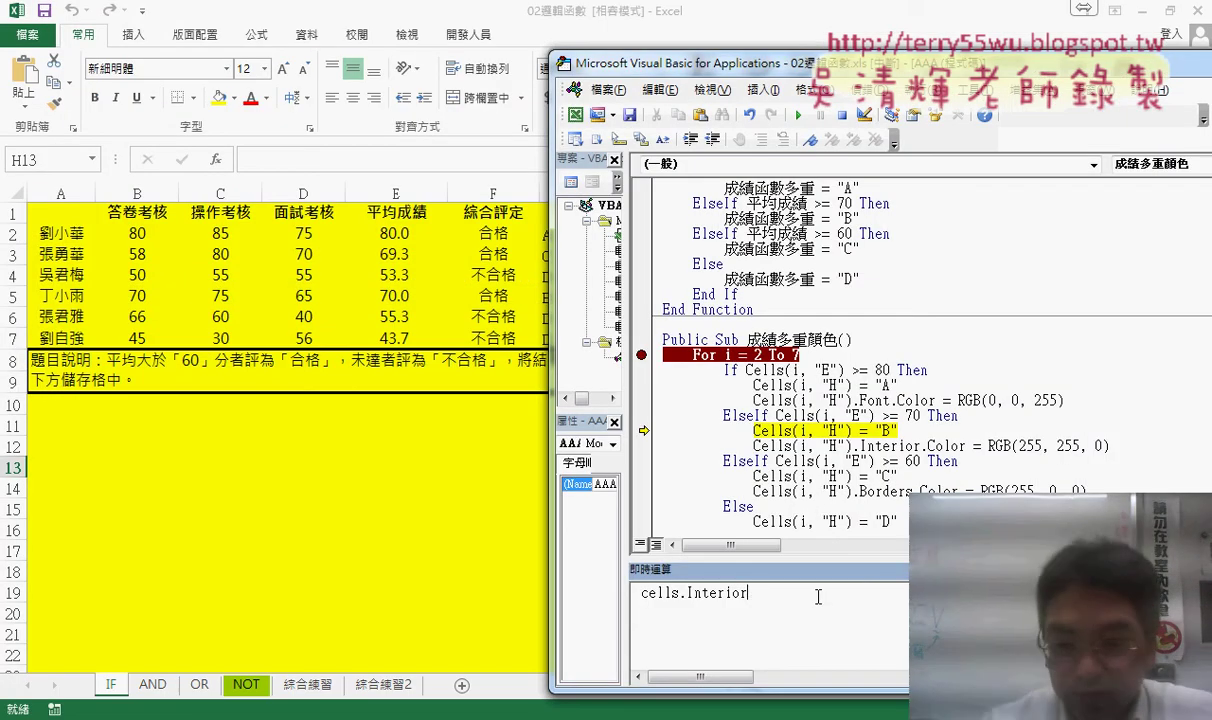
pyautogui.write('.c')
pyautogui.press('Tab')
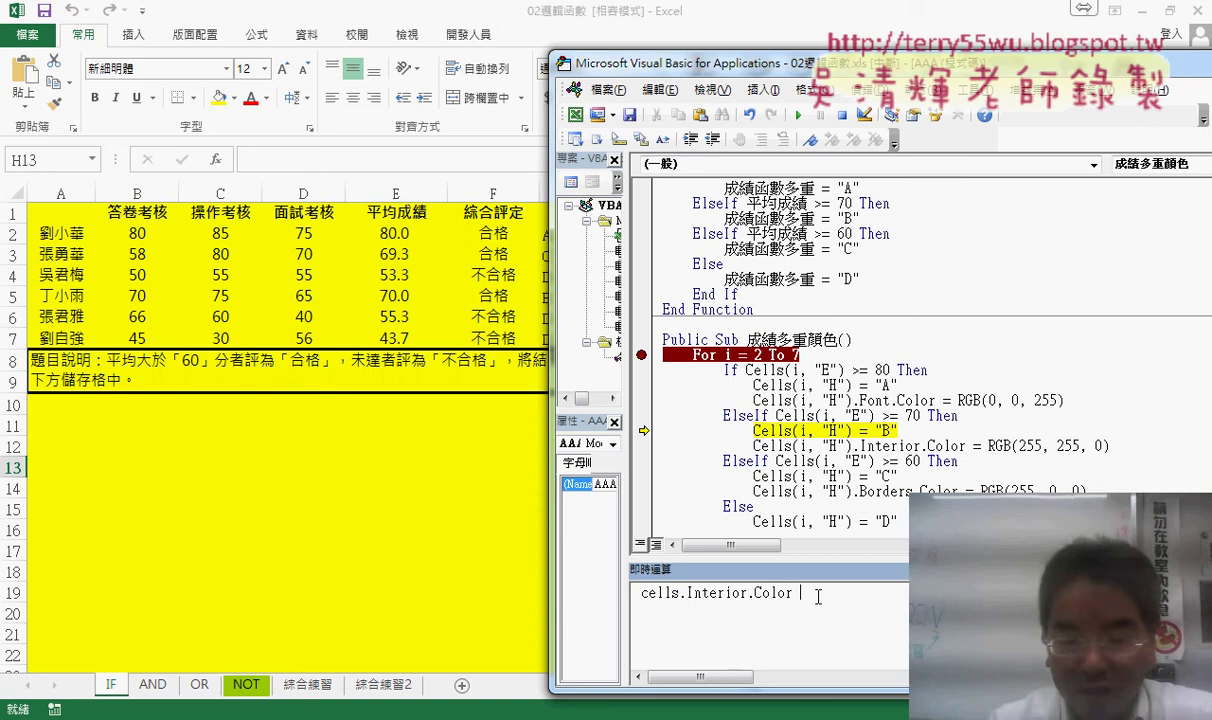
pyautogui.write('=x')
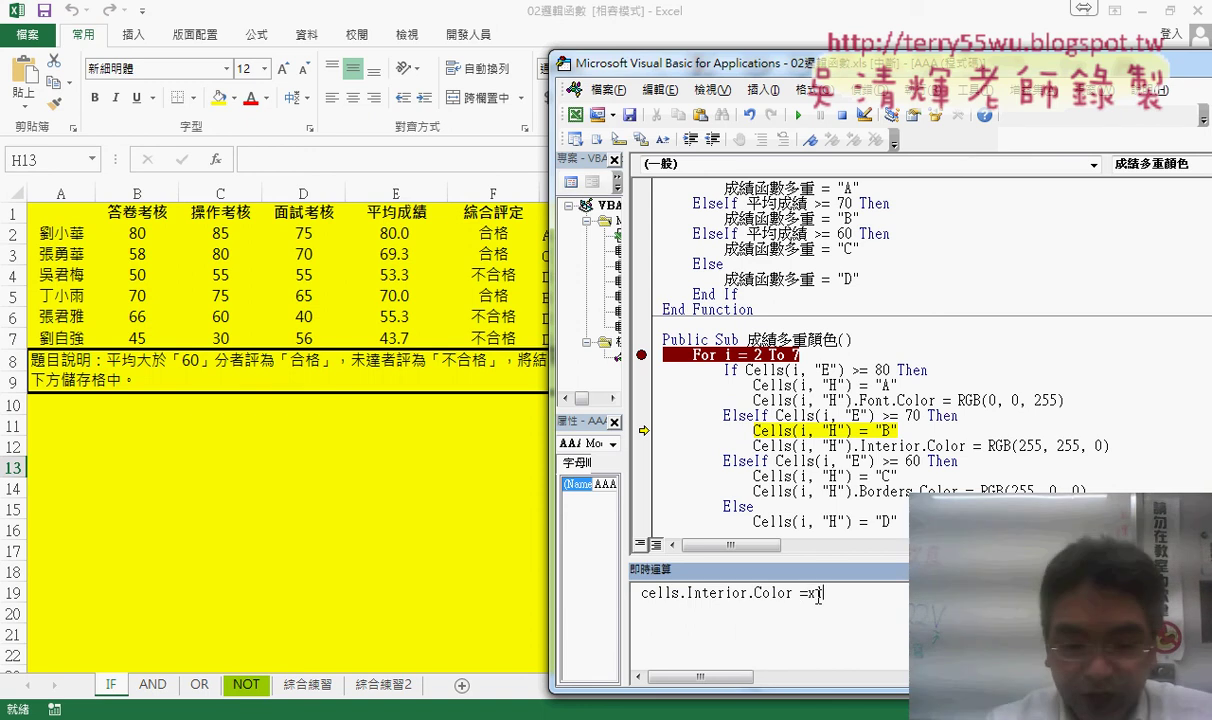
pyautogui.write('lno')
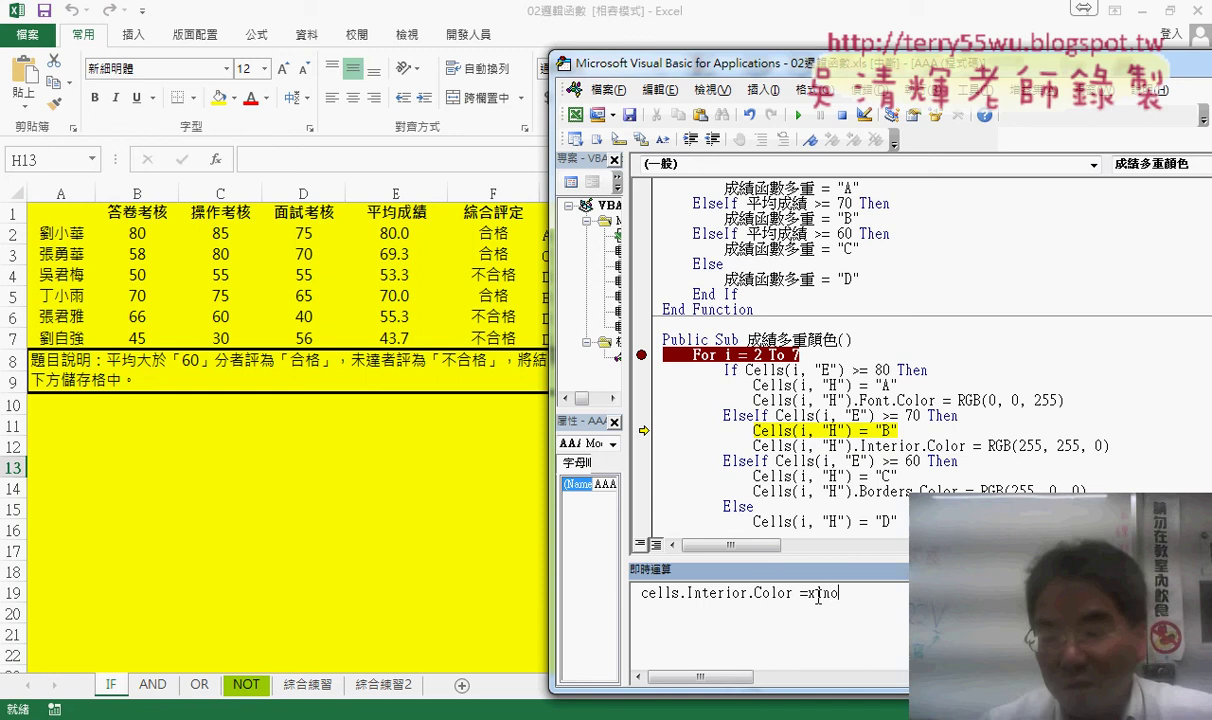
pyautogui.write('ne')
pyautogui.moveTo(818, 595)
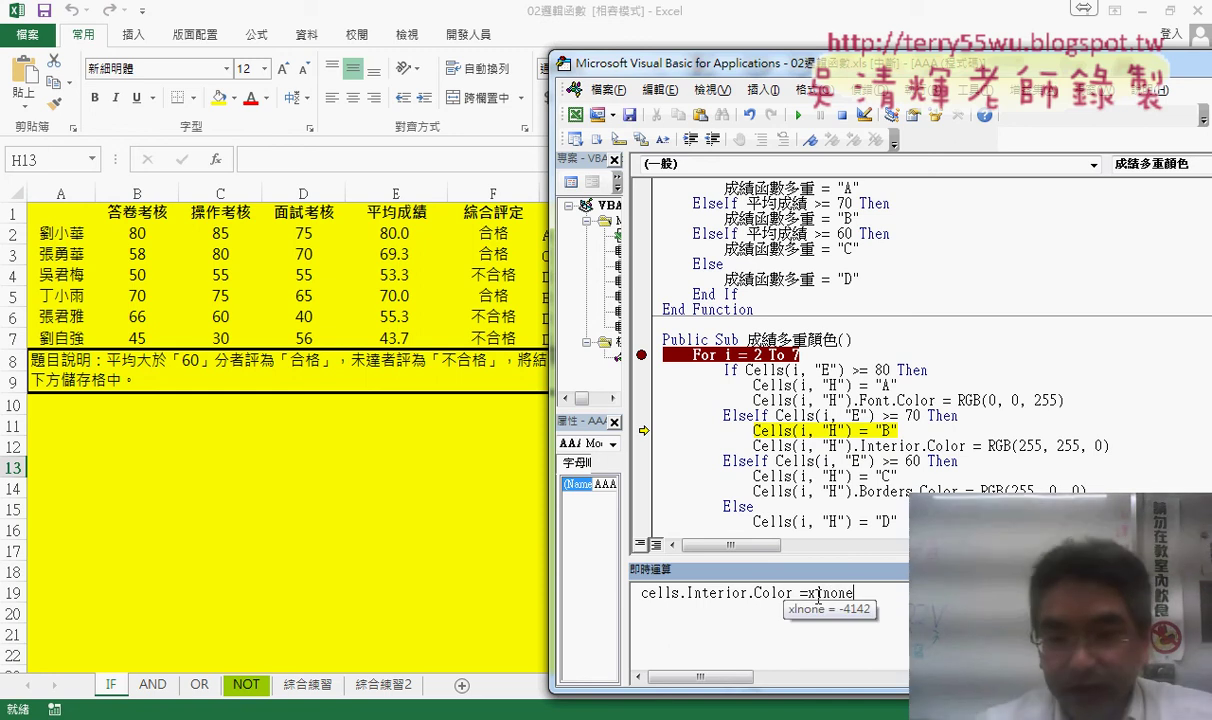
pyautogui.press('Return')
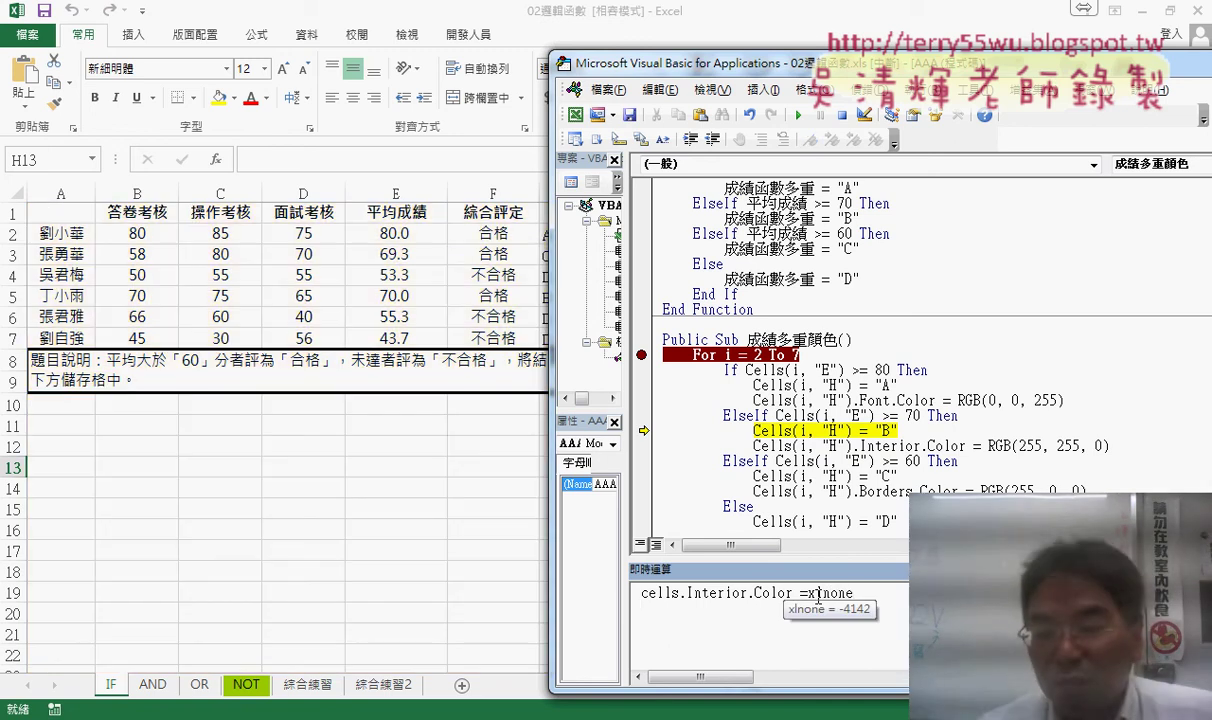
pyautogui.moveTo(856, 593); pyautogui.dragTo(614, 595)
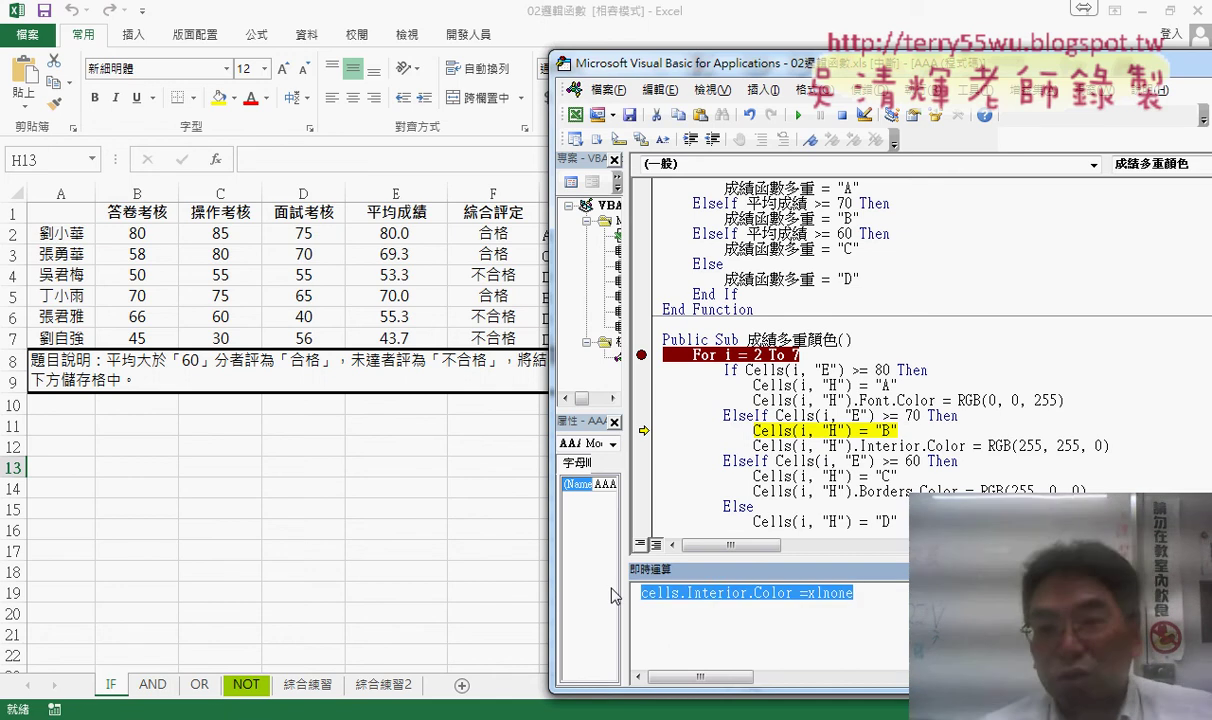
# Move the VBA editor aside to reveal column H and step the macro so H5 gets yellow fill.
pyautogui.click(711, 89)
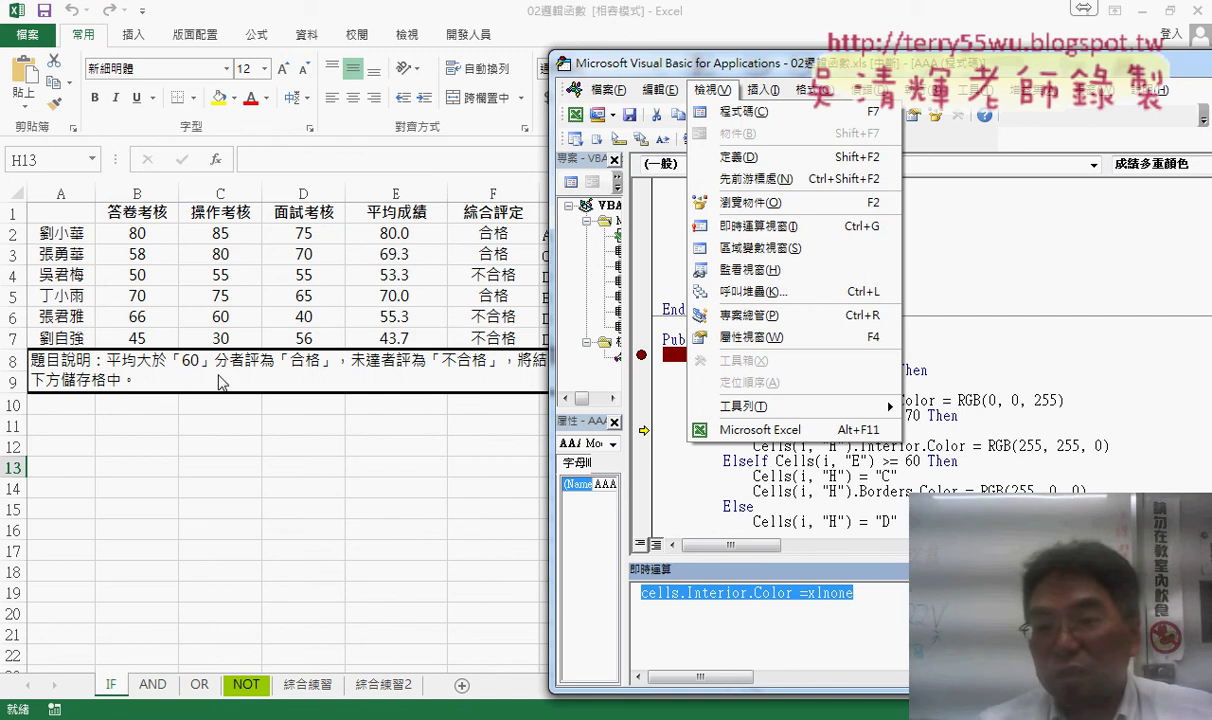
pyautogui.click(821, 592)
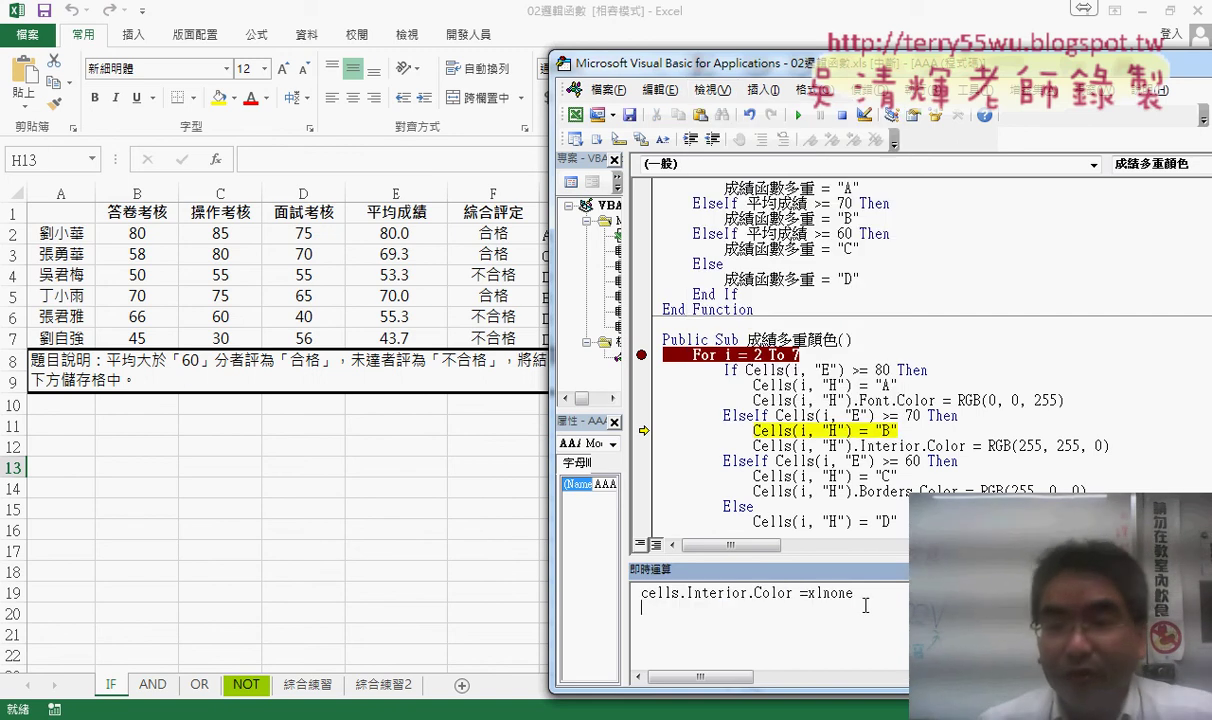
pyautogui.click(914, 432)
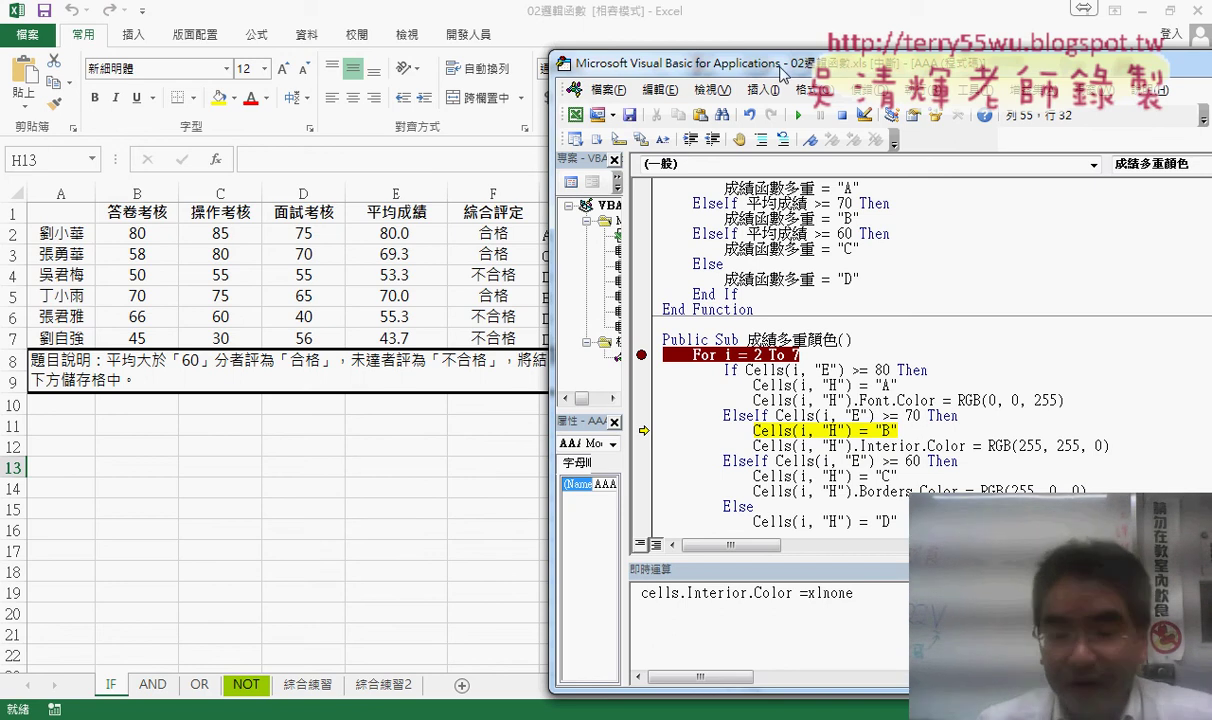
pyautogui.moveTo(740, 65); pyautogui.dragTo(850, 54)
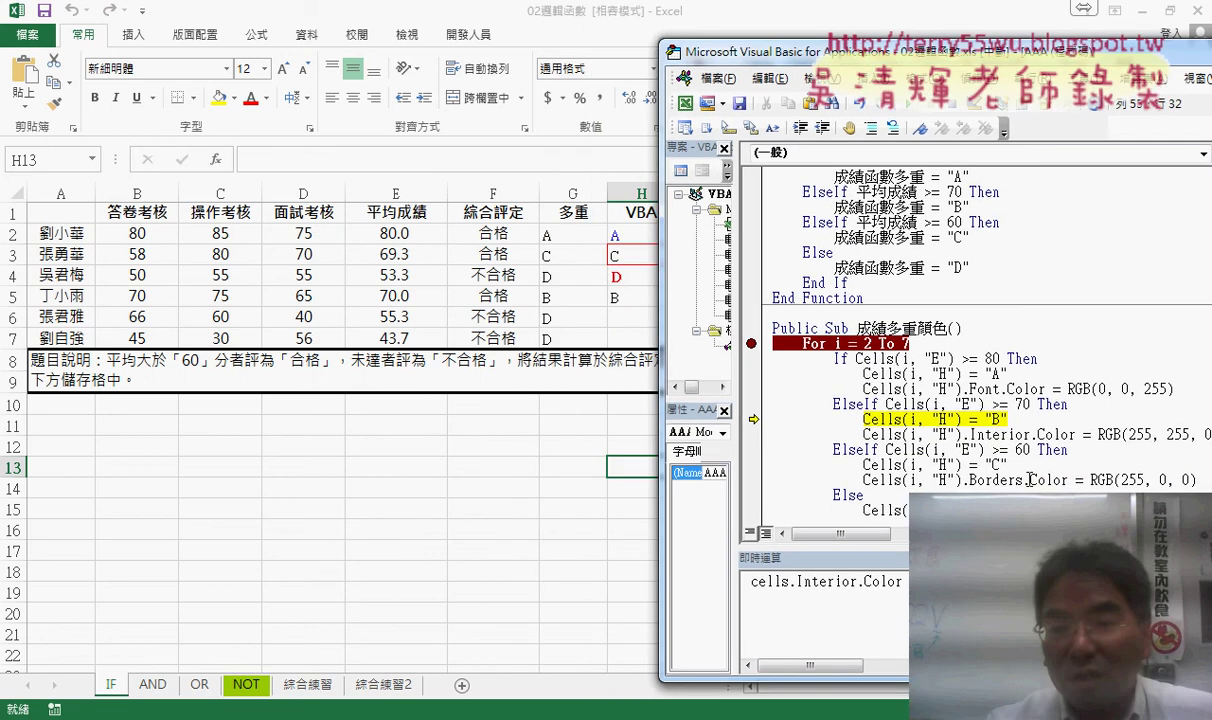
pyautogui.press('F8')
pyautogui.press('F8')
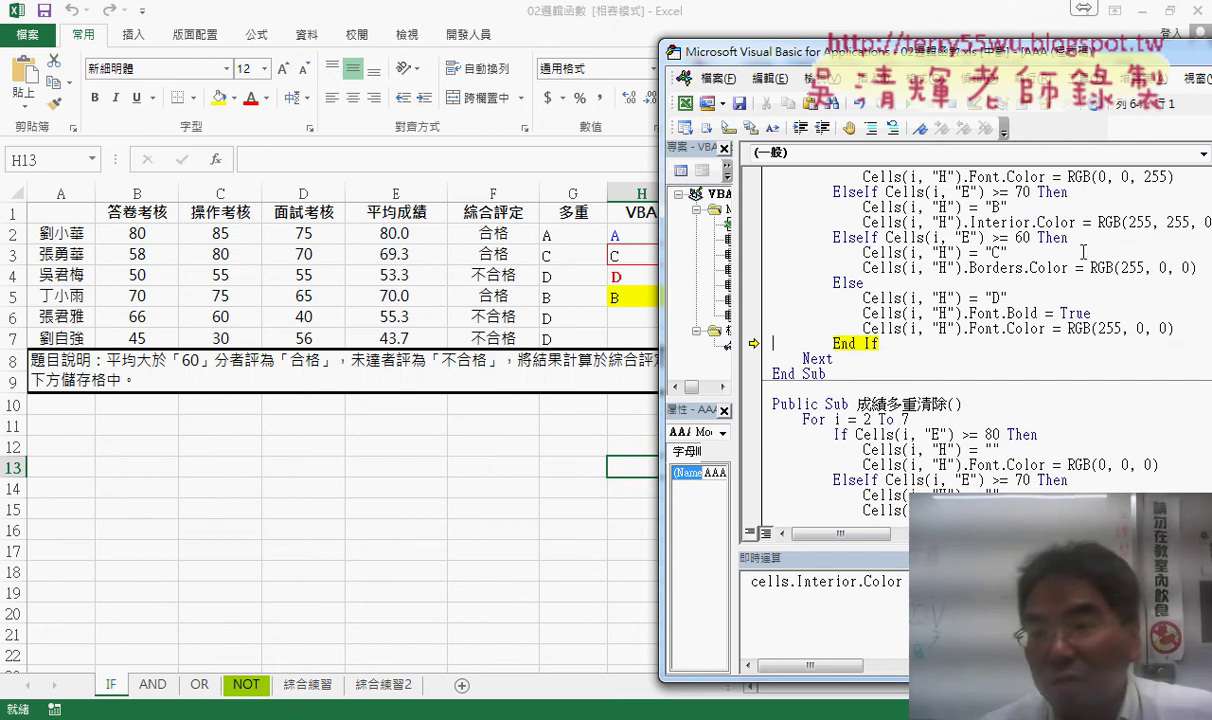
# Select the Cells(i, "H") reference in the macro code.
pyautogui.moveTo(911, 222); pyautogui.dragTo(863, 222)
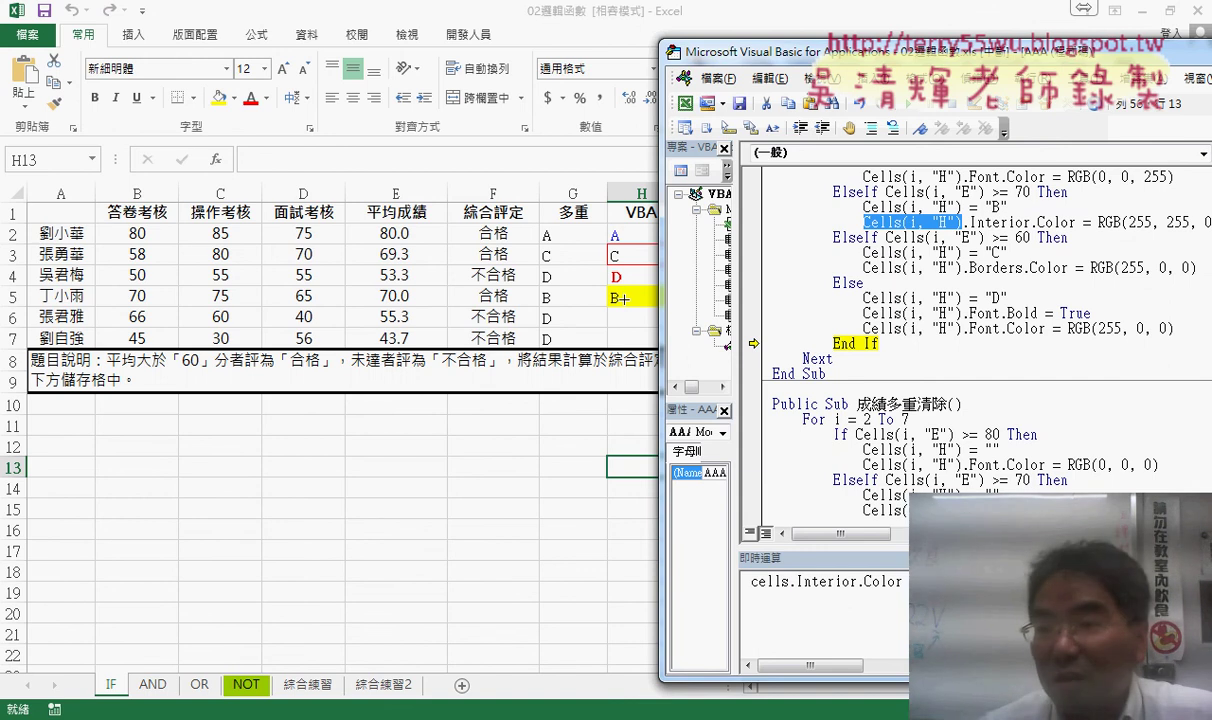
pyautogui.moveTo(962, 222); pyautogui.dragTo(916, 222)
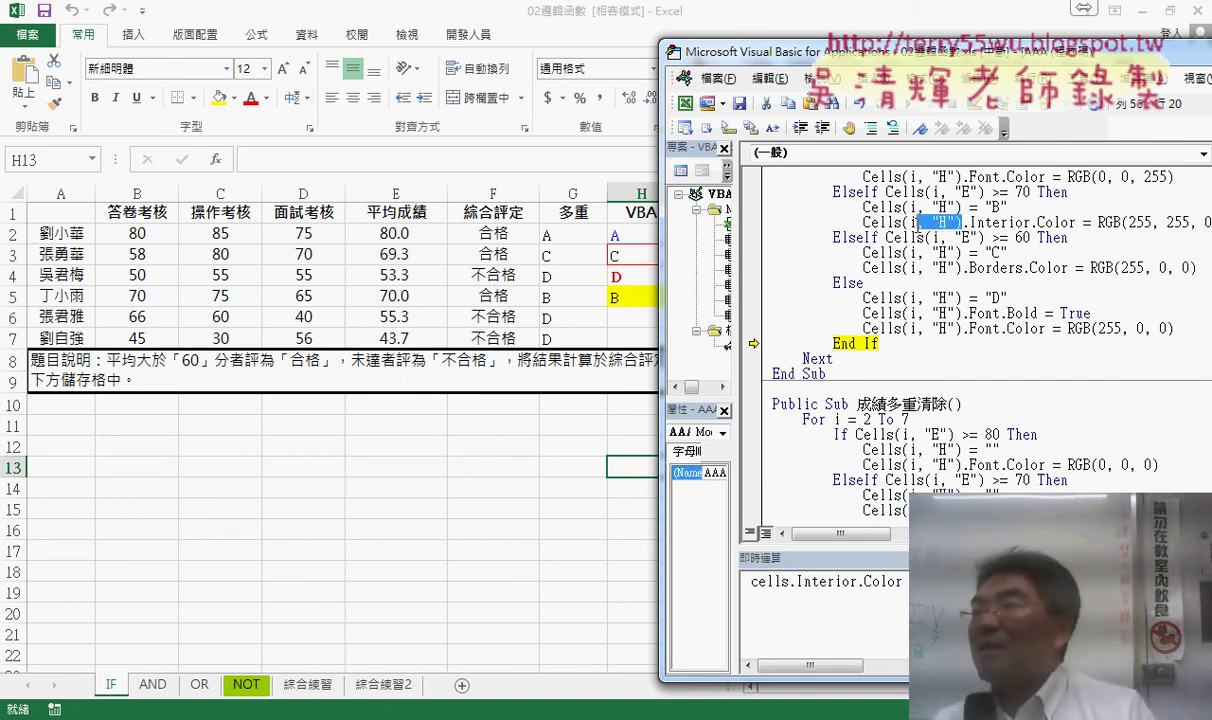
pyautogui.keyDown('shift'); pyautogui.click(903, 222); pyautogui.keyUp('shift')
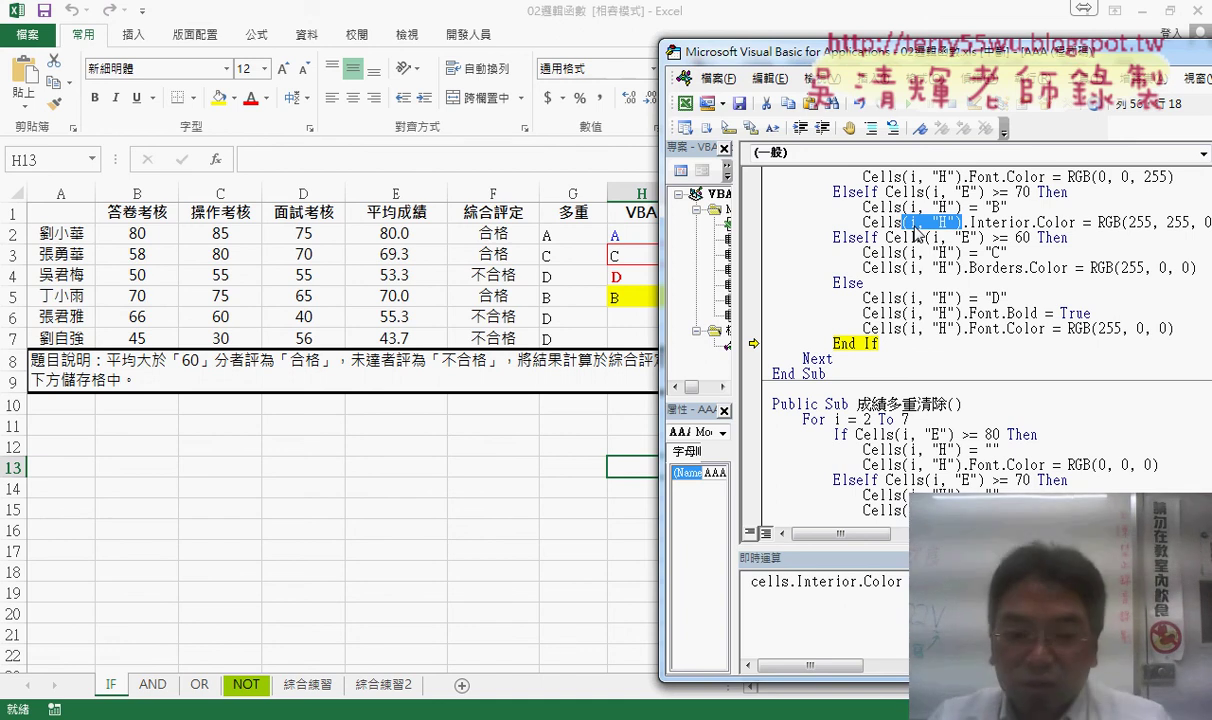
# Resume the macro with F8 and bring the 成績多重顏色 sub in 程式碼.docx into view.
pyautogui.press('F8')
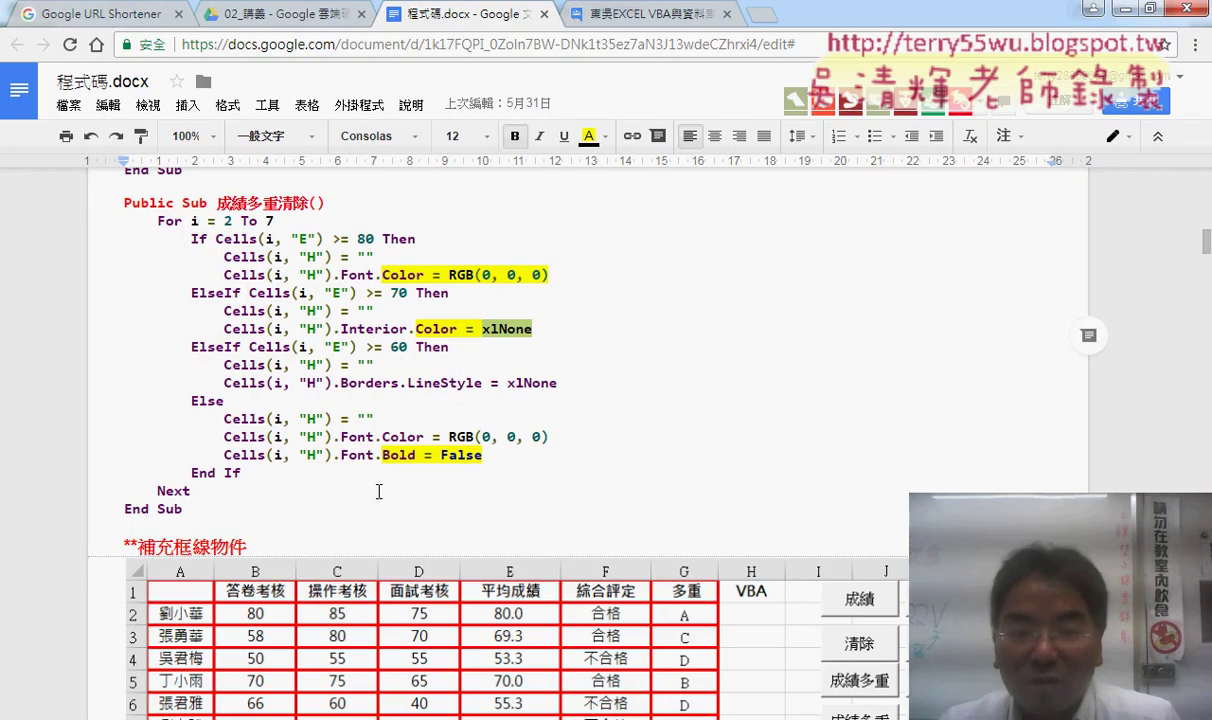
pyautogui.scroll(5, 379, 491)
pyautogui.scroll(1, 379, 491)
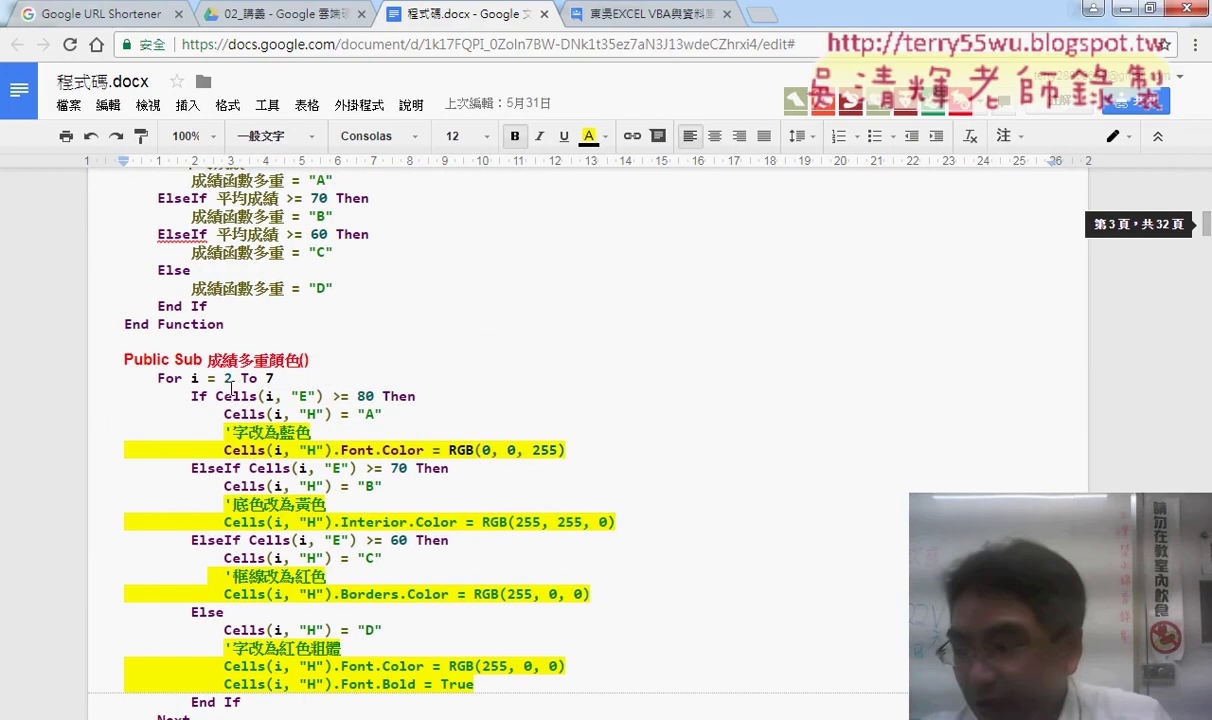
pyautogui.scroll(-1, 277, 391)
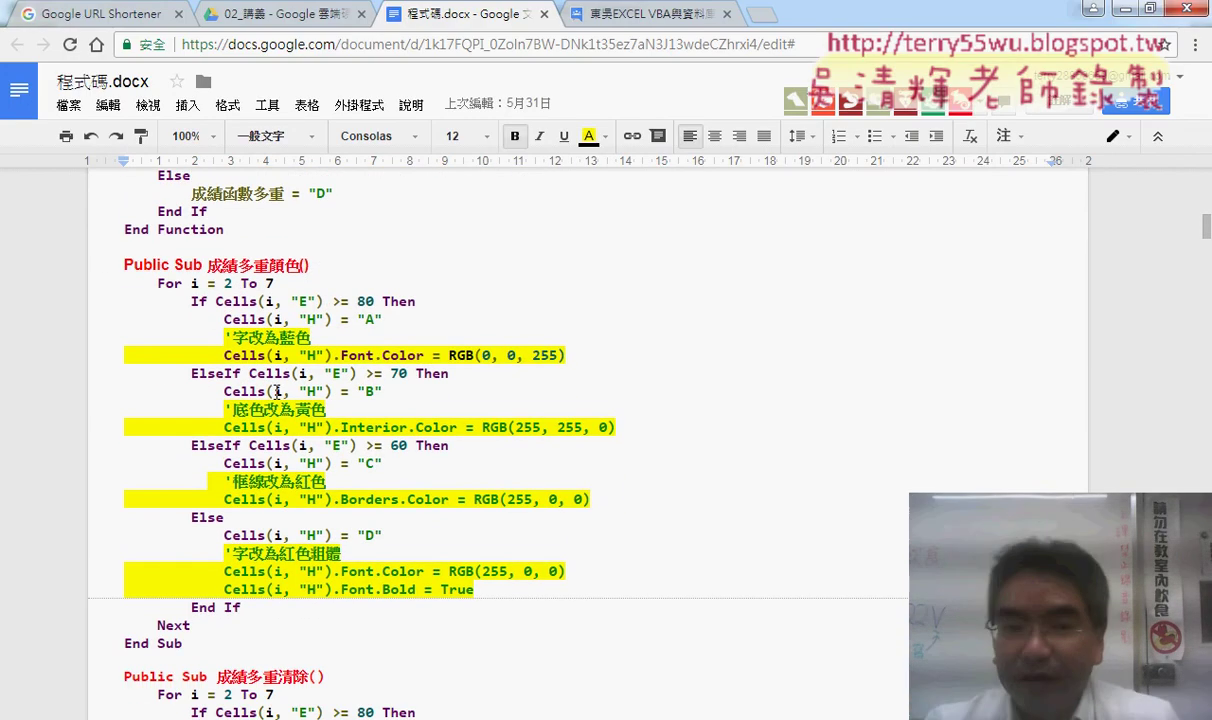